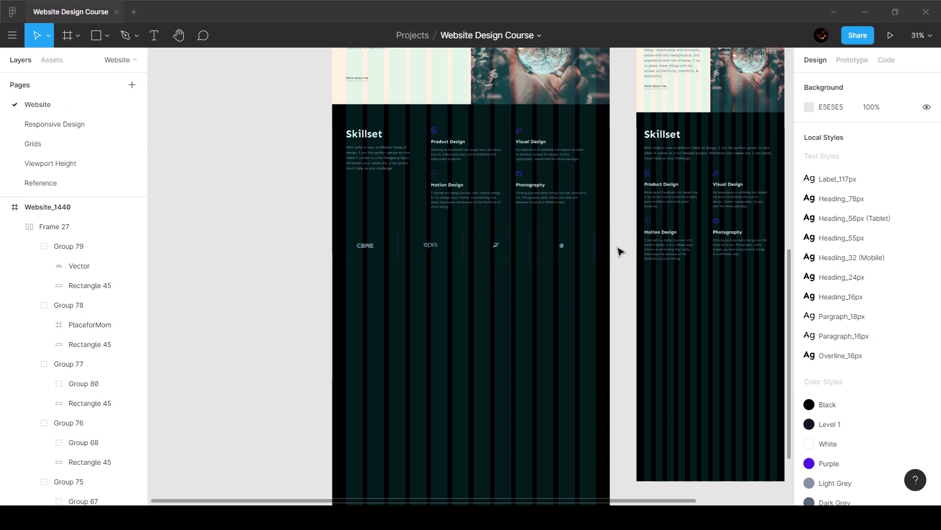
# Step: Open the Reference page to view the logo bar and the projects section layout
pyautogui.click(58, 185)
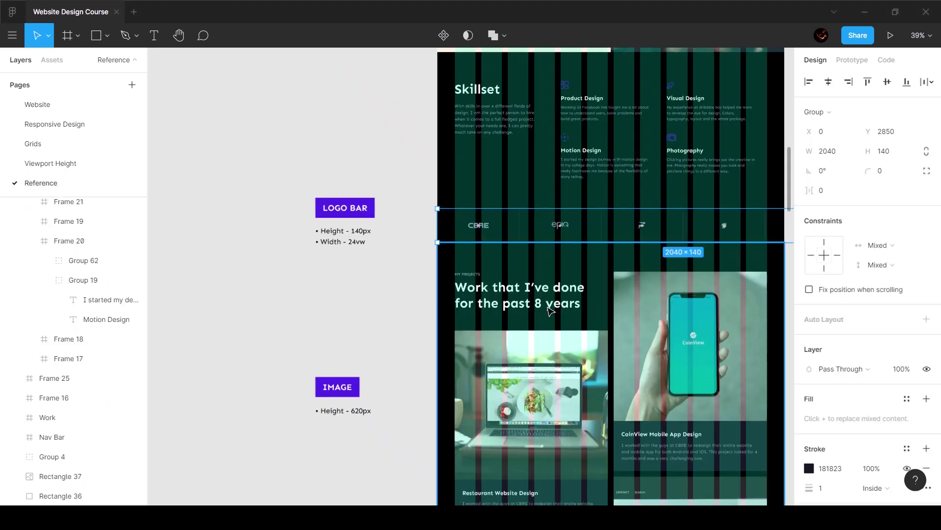
# Step: On the Website page, duplicate the WORK EXPERIENCE label and 'Companies I have worked for in the past' heading
pyautogui.click(62, 107)
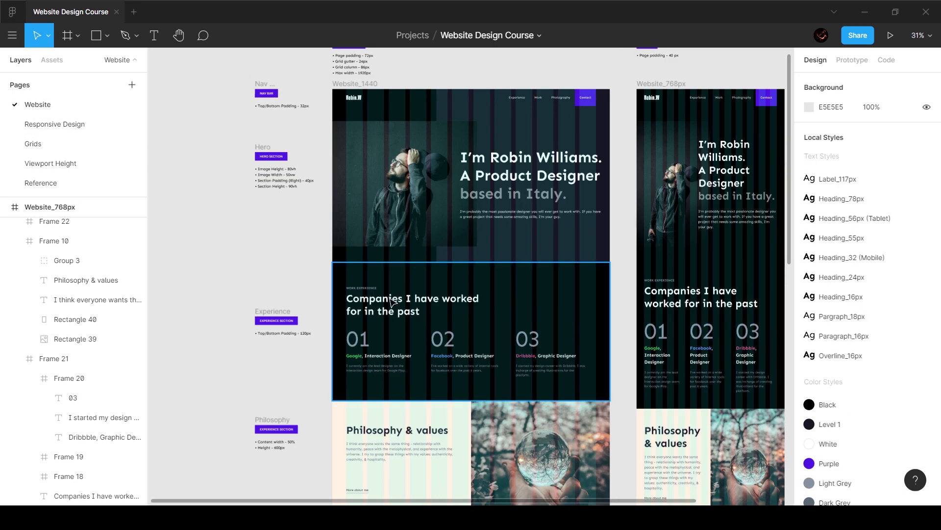
pyautogui.click(363, 309)
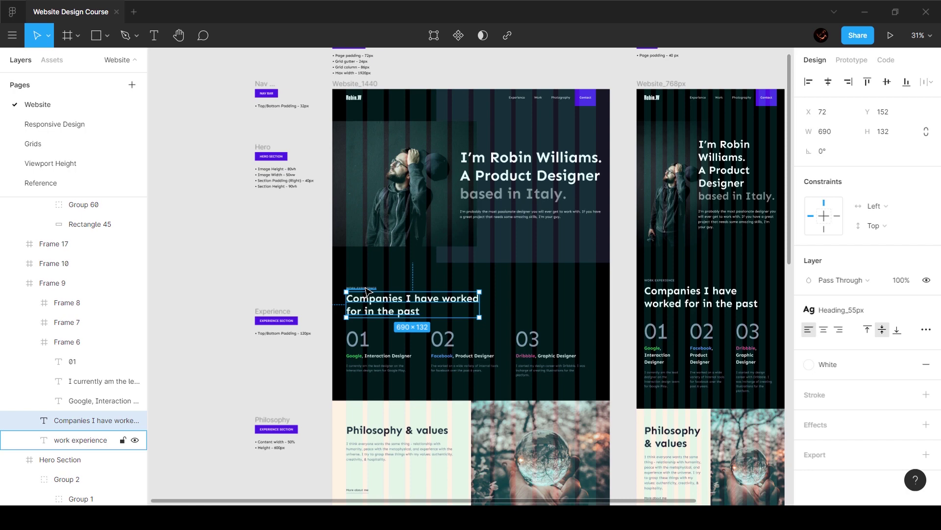
pyautogui.keyDown('shift'); pyautogui.click(367, 290); pyautogui.keyUp('shift')
pyautogui.scroll(-8, 387, 302)
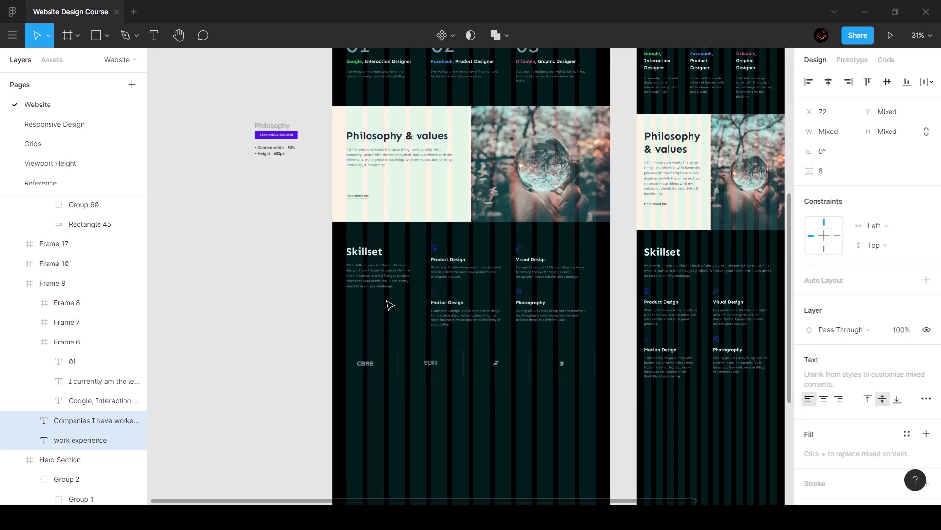
pyautogui.hotkey('ctrl', 'v')
# Step: Position the pasted label and heading at the 72 px margin, 120 px below the logo bar
pyautogui.moveTo(424, 277); pyautogui.dragTo(371, 296)
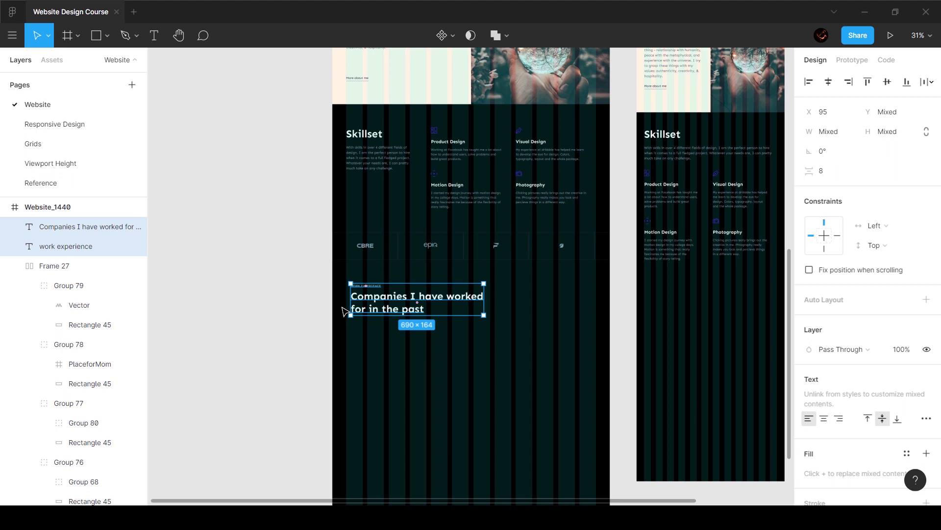
pyautogui.scroll(5, 346, 310)
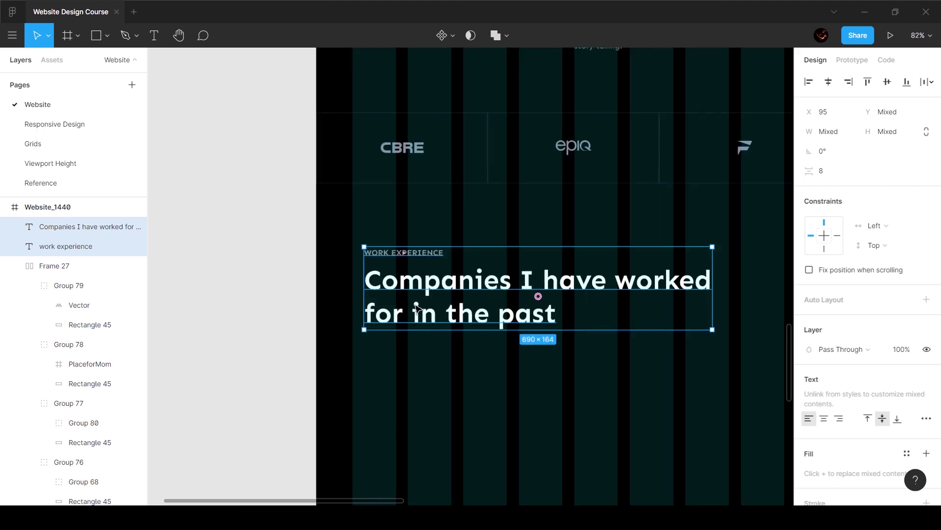
pyautogui.moveTo(419, 298); pyautogui.dragTo(410, 318)
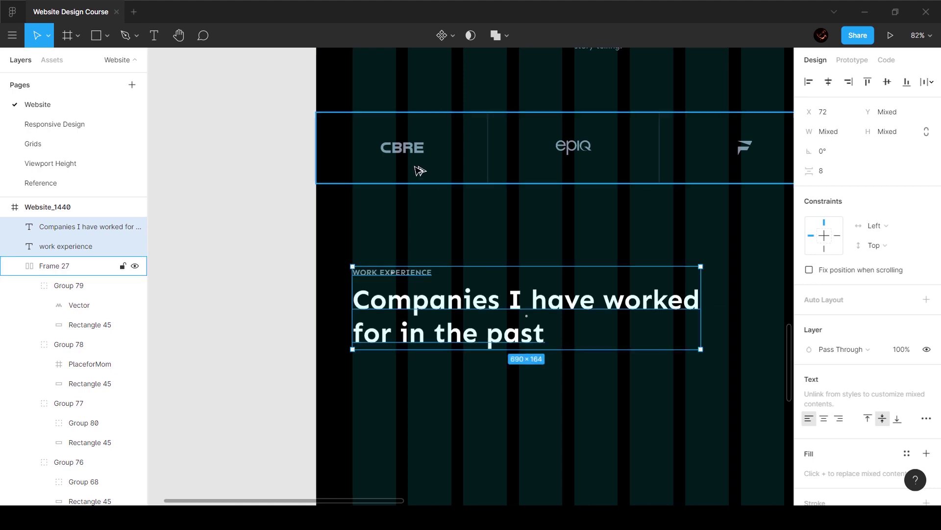
pyautogui.hotkey('shift', 'Up')
pyautogui.hotkey('shift', 'Up')
pyautogui.hotkey('shift', 'Up')
pyautogui.hotkey('shift', 'Up')
pyautogui.press('Up')
pyautogui.press('Up')
pyautogui.press('Up')
pyautogui.press('Up')
pyautogui.press('Up')
pyautogui.press('Up')
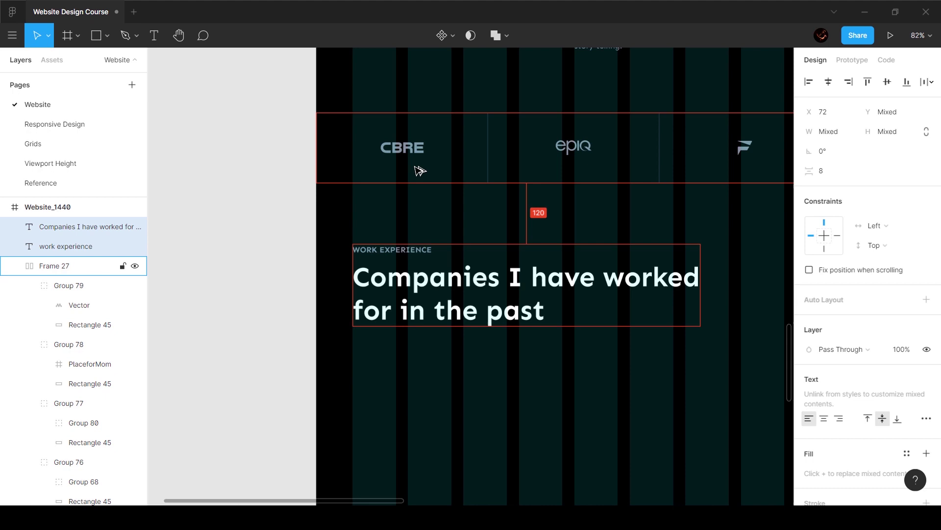
pyautogui.press('Escape')
pyautogui.click(417, 248)
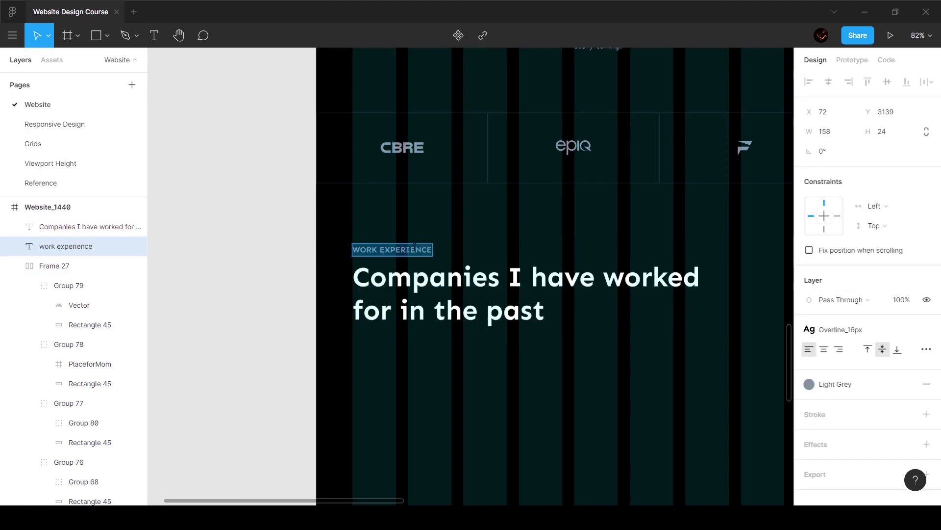
# Step: Rename the copied label to MY PROJECTS and apply the Overline_16px text style
pyautogui.write('PROJECTS')
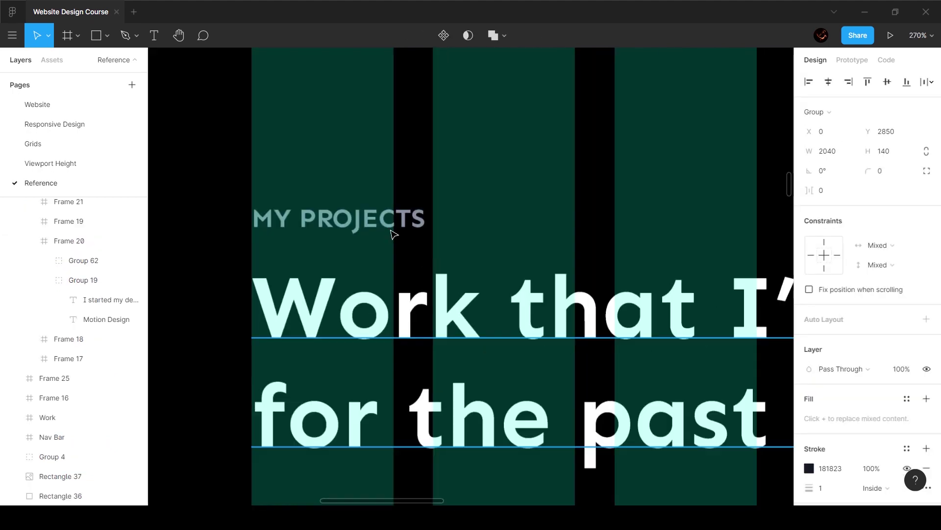
pyautogui.click(393, 231)
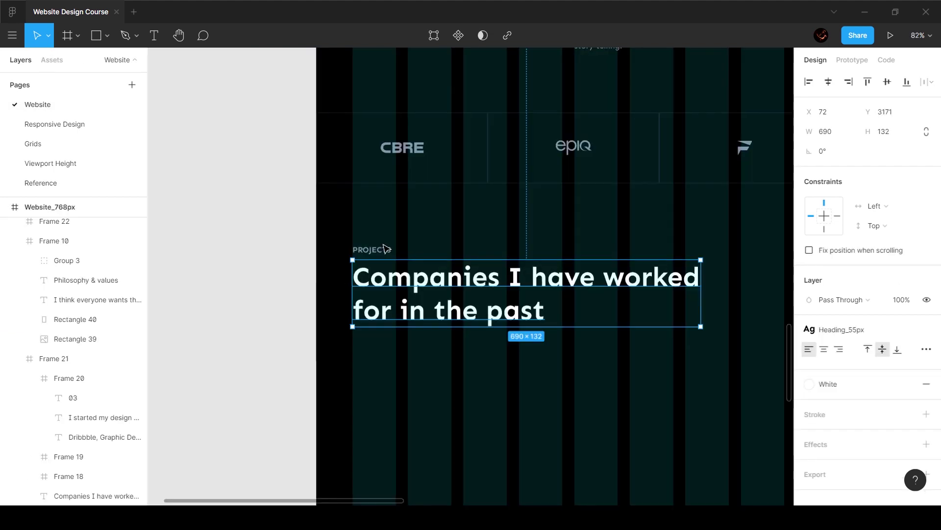
pyautogui.click(388, 250)
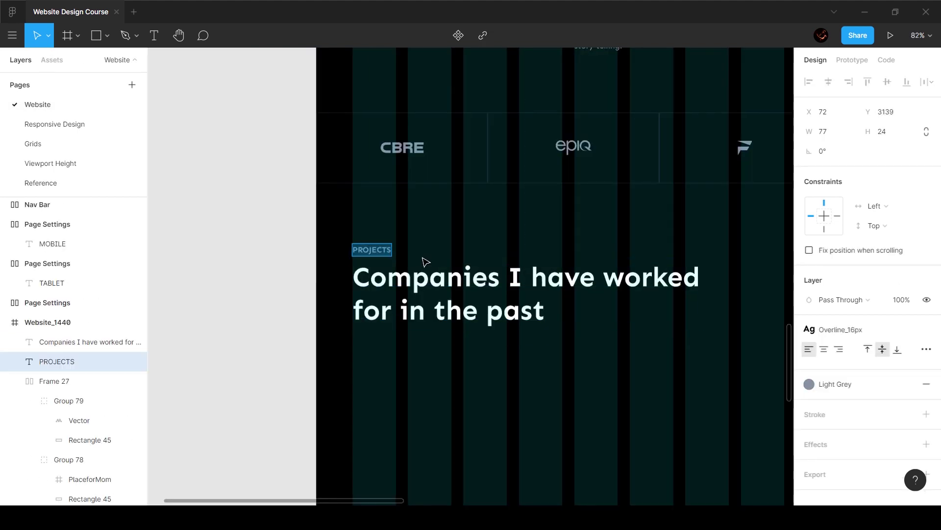
pyautogui.hotkey('ctrl', 'shift', 'r')
pyautogui.click(925, 329)
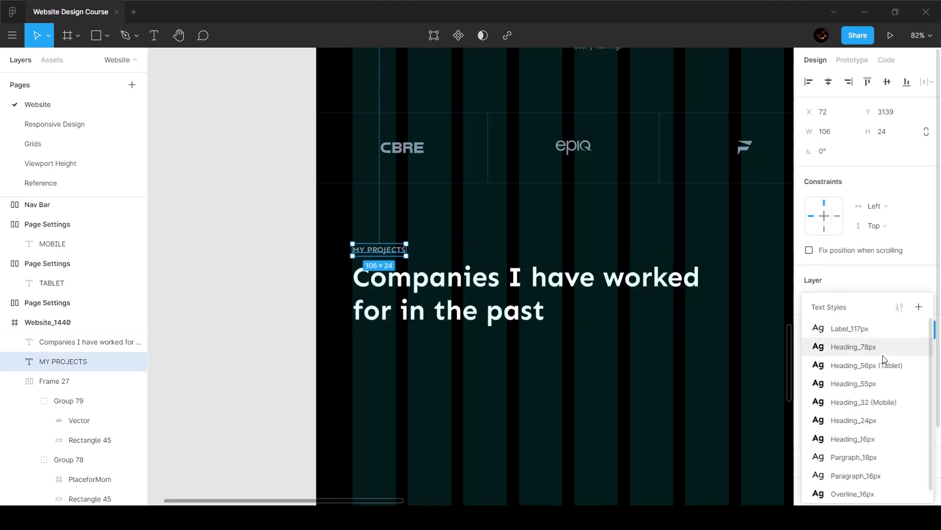
pyautogui.click(878, 492)
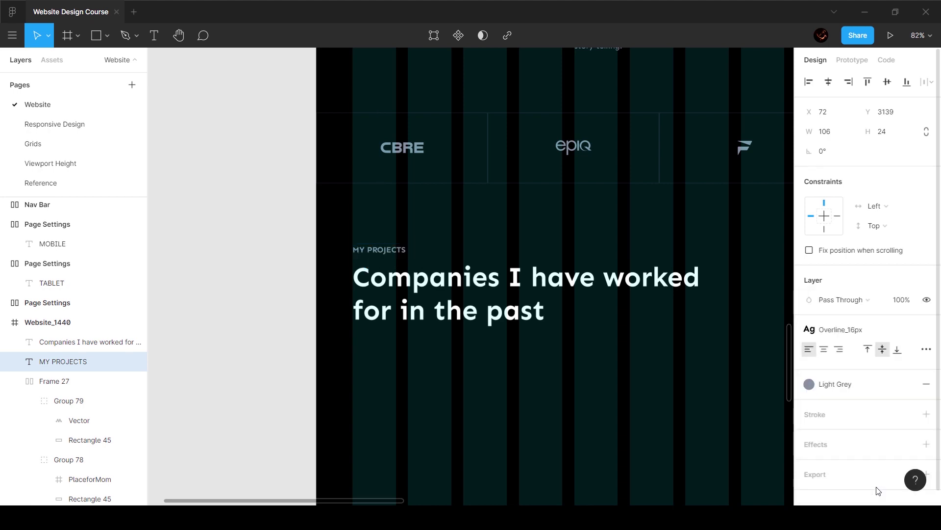
# Step: Replace the heading text with the Reference page's 'Work that I've done for the past 8 years'
pyautogui.click(41, 183)
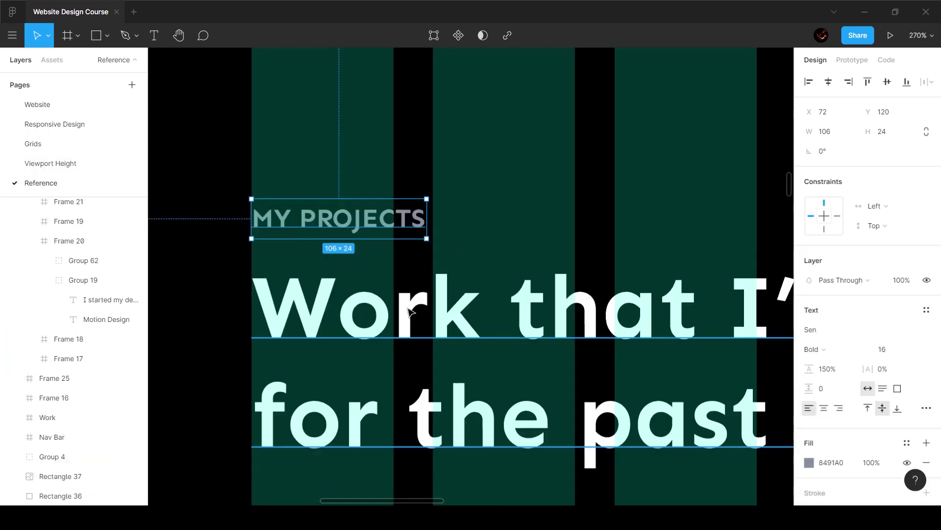
pyautogui.doubleClick(428, 298)
pyautogui.hotkey('ctrl', 'c')
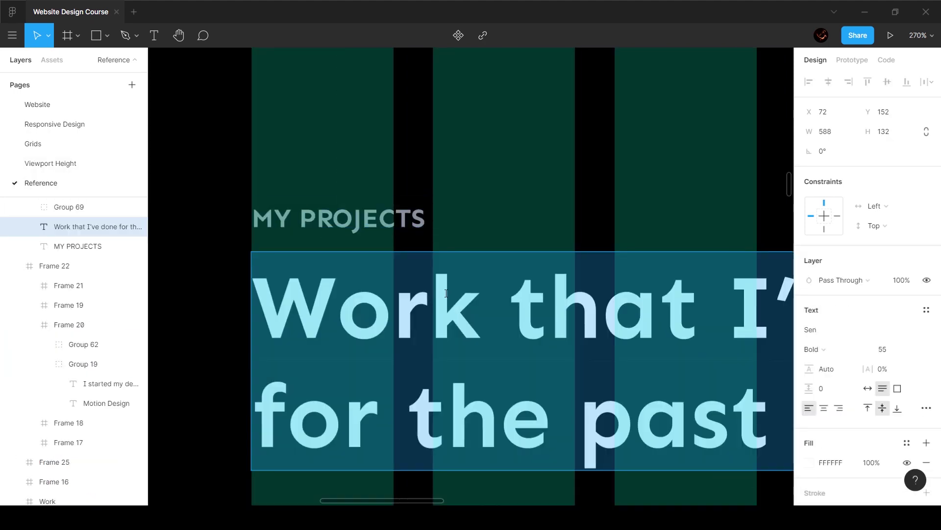
pyautogui.click(60, 104)
pyautogui.doubleClick(465, 311)
pyautogui.hotkey('ctrl', 'v')
# Step: Narrow the projects heading box by dragging its right edge so the text wraps
pyautogui.press('Escape')
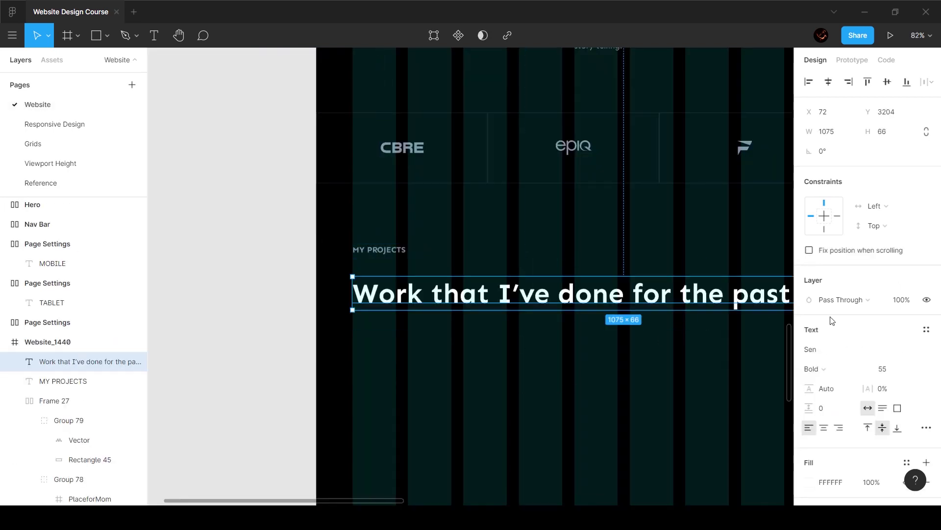
pyautogui.scroll(-5, 561, 314)
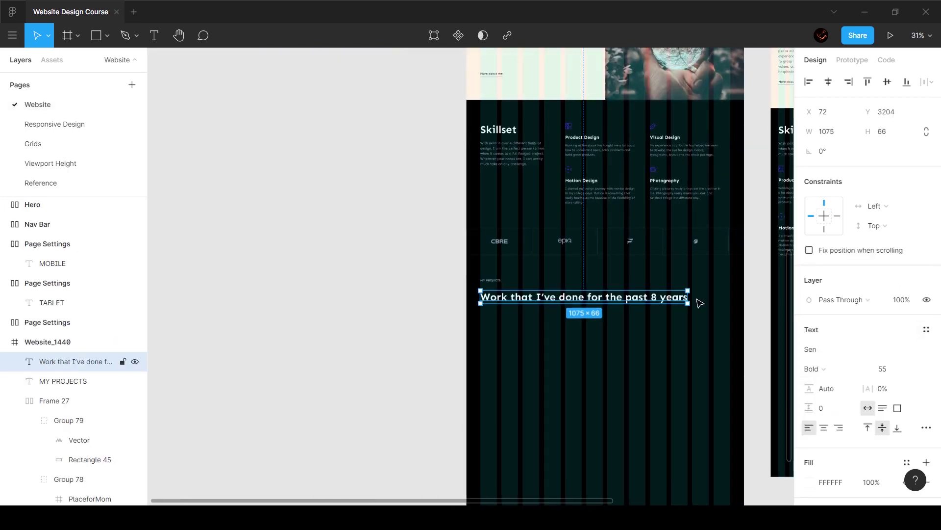
pyautogui.scroll(3, 689, 301)
pyautogui.scroll(-2, 512, 257)
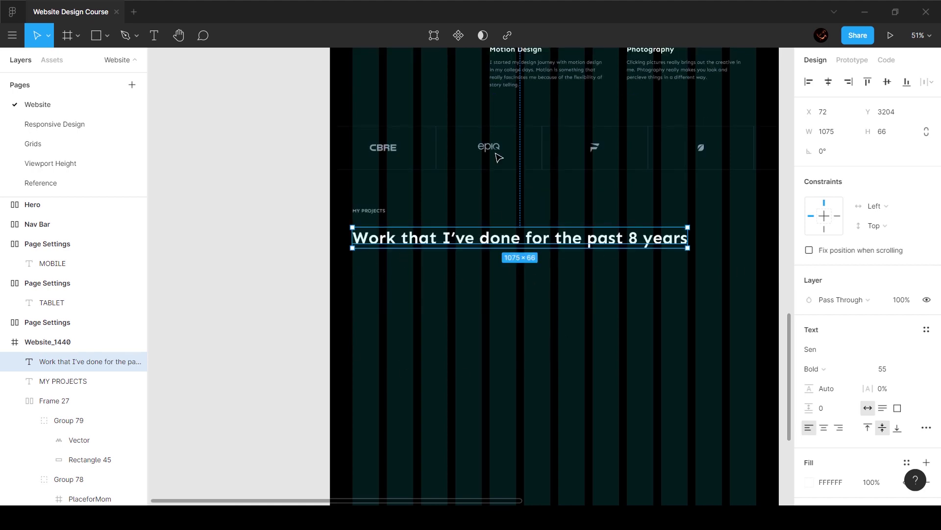
pyautogui.moveTo(568, 237); pyautogui.dragTo(551, 239)
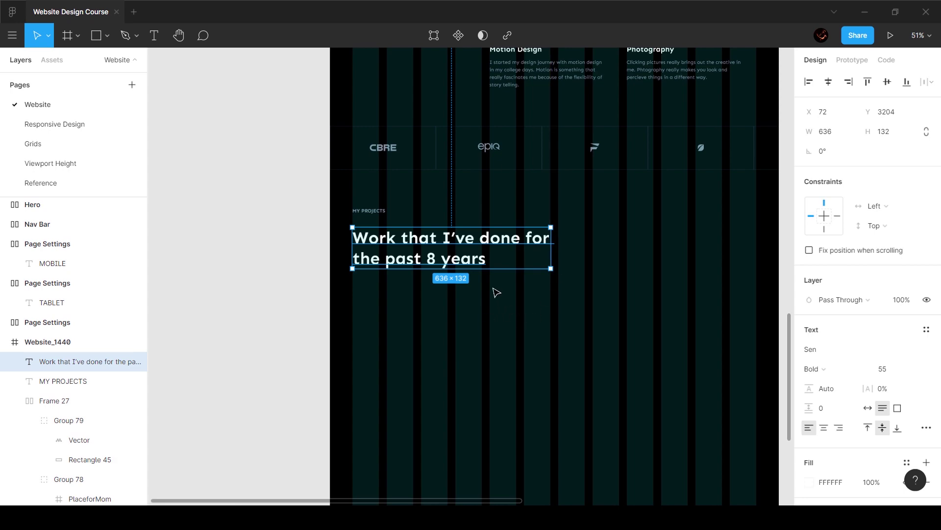
pyautogui.click(571, 315)
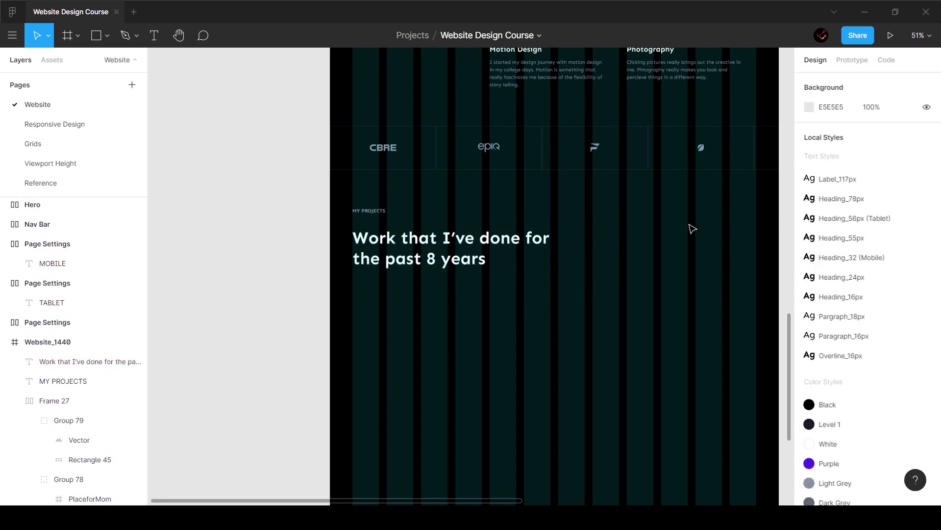
# Step: Check the Reference page heading's size and spacing for comparison
pyautogui.click(69, 183)
pyautogui.scroll(-5, 656, 346)
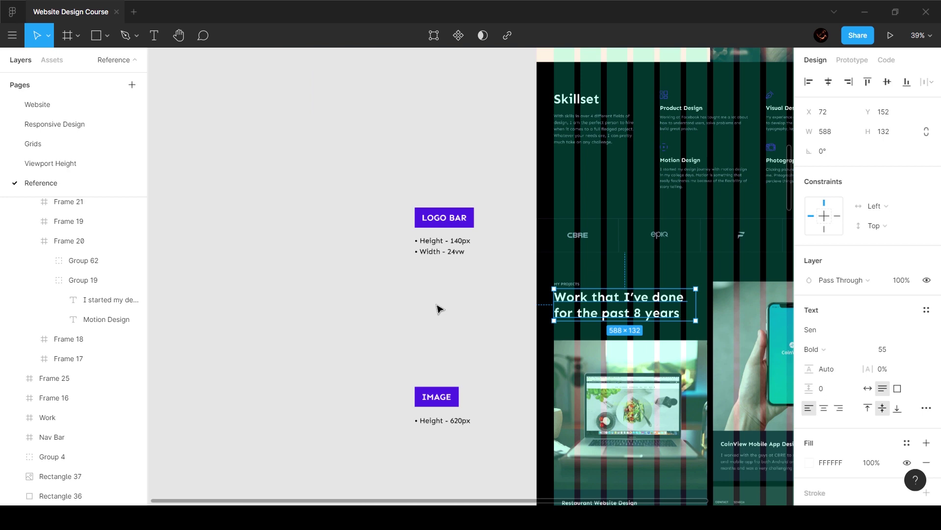
pyautogui.click(438, 308)
pyautogui.hscroll(3, 673, 319)
pyautogui.scroll(3, 566, 305)
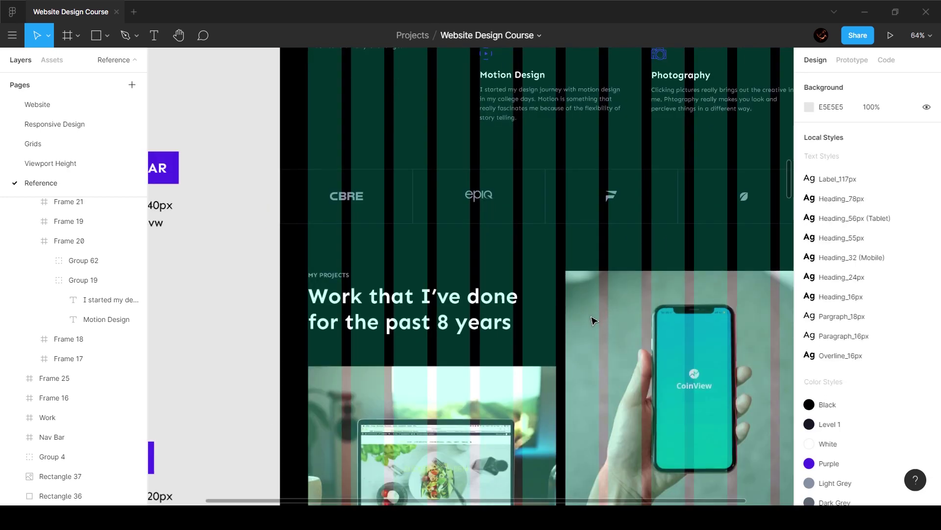
pyautogui.click(483, 318)
pyautogui.press('alt')
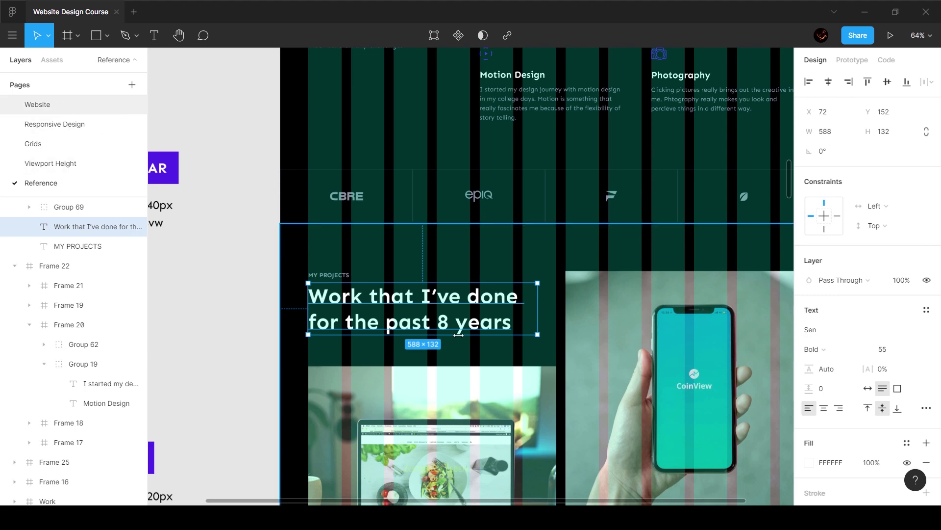
# Step: Reduce the Website heading's width to 572 px to match the Reference
pyautogui.click(38, 105)
pyautogui.click(522, 260)
pyautogui.scroll(3, 529, 258)
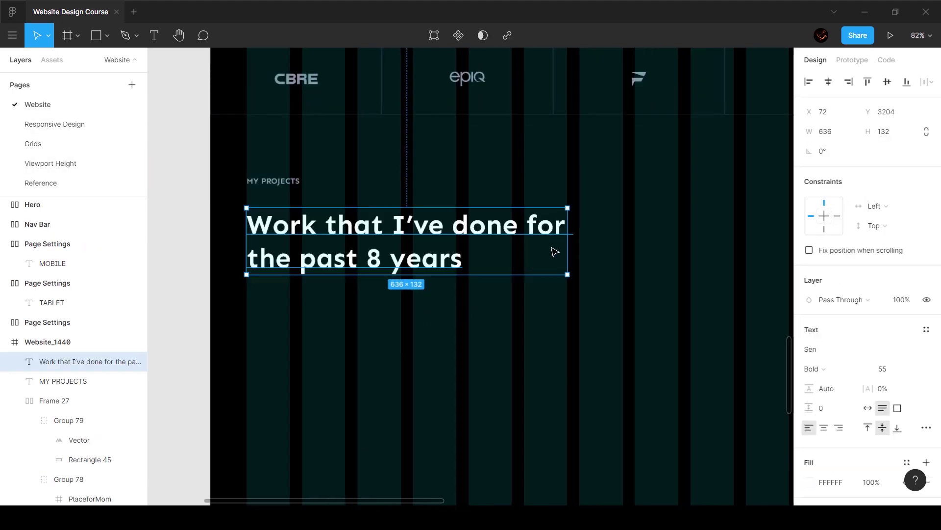
pyautogui.scroll(5, 711, 258)
pyautogui.scroll(-4, 735, 258)
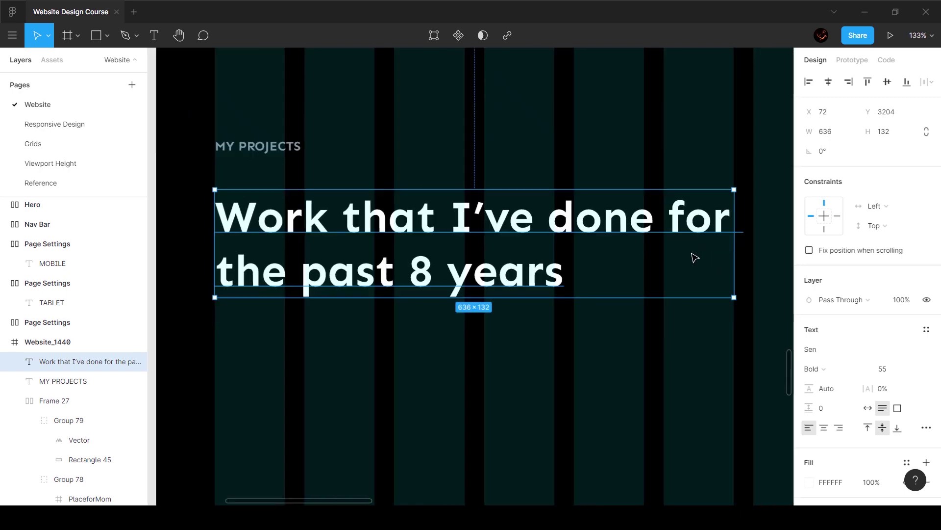
pyautogui.hotkey('ctrl', 'shift', 'Left')
pyautogui.hotkey('ctrl', 'shift', 'Left')
pyautogui.hotkey('ctrl', 'shift', 'Left')
pyautogui.hotkey('ctrl', 'shift', 'Left')
pyautogui.hotkey('ctrl', 'shift', 'Left')
pyautogui.hotkey('ctrl', 'shift', 'Left')
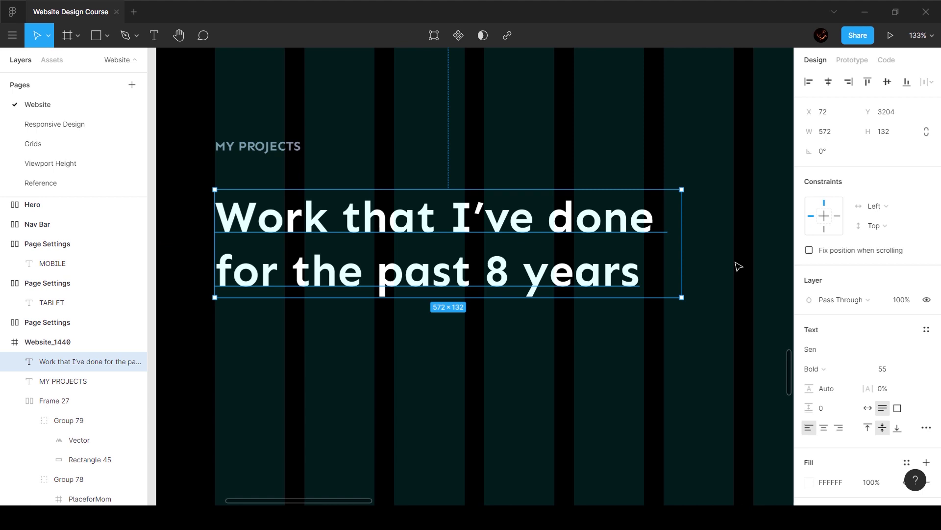
pyautogui.scroll(-5, 724, 235)
# Step: Clear the selection and scroll the canvas to find the restaurant laptop image
pyautogui.click(730, 283)
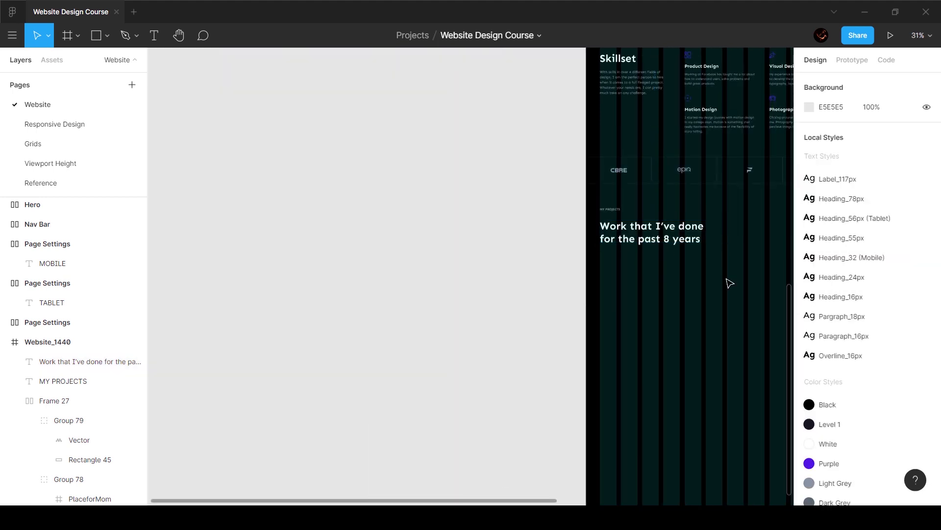
pyautogui.hscroll(3, 729, 282)
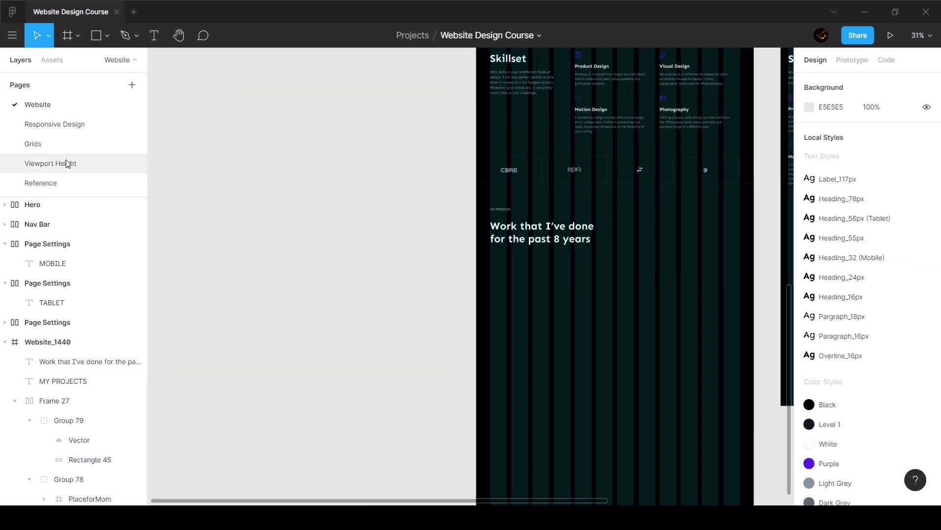
pyautogui.scroll(2, 585, 304)
pyautogui.scroll(-3, 587, 314)
pyautogui.scroll(3, 587, 315)
pyautogui.scroll(-4, 587, 315)
pyautogui.scroll(2, 587, 315)
pyautogui.scroll(-2, 586, 315)
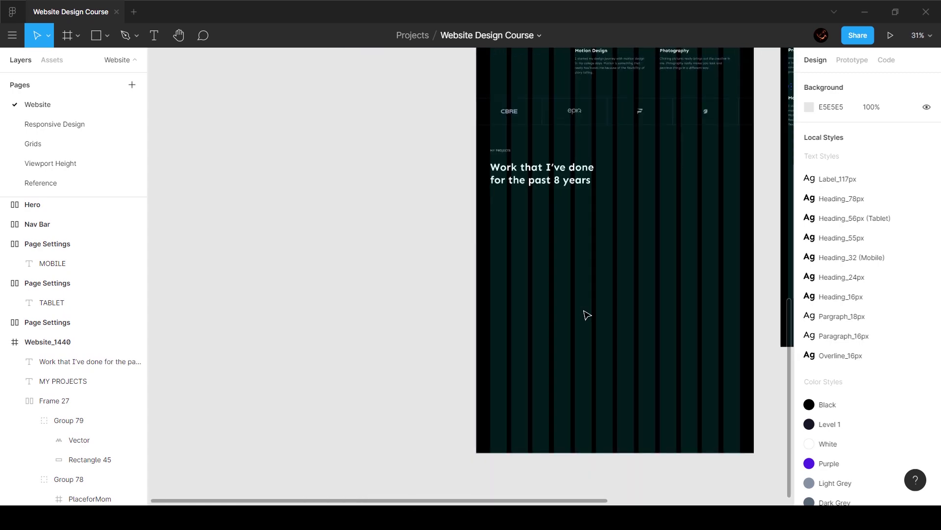
pyautogui.press('r')
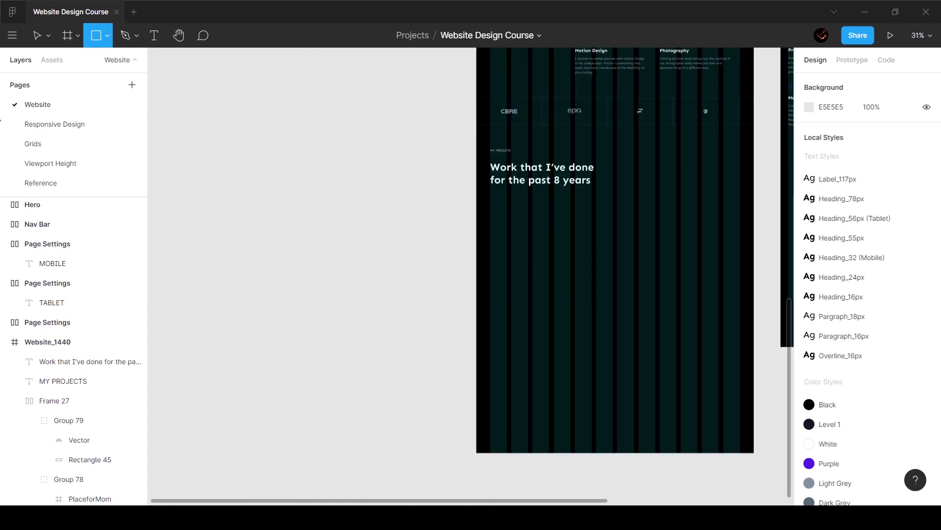
pyautogui.scroll(-4, 490, 304)
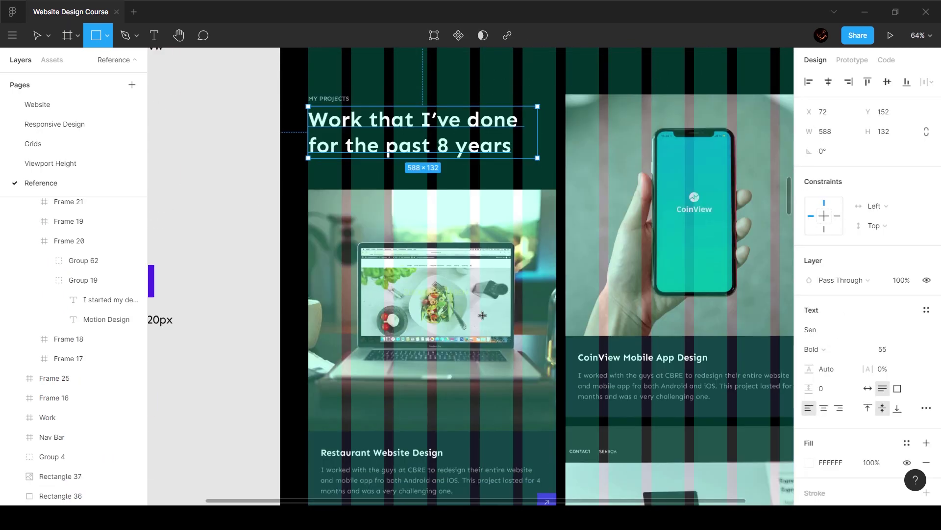
pyautogui.press('v')
# Step: Copy the restaurant laptop image onto the Website page and move it to the right
pyautogui.click(500, 277)
pyautogui.hotkey('ctrl', 'c')
pyautogui.click(37, 104)
pyautogui.hotkey('ctrl', 'v')
pyautogui.moveTo(483, 264); pyautogui.dragTo(527, 216)
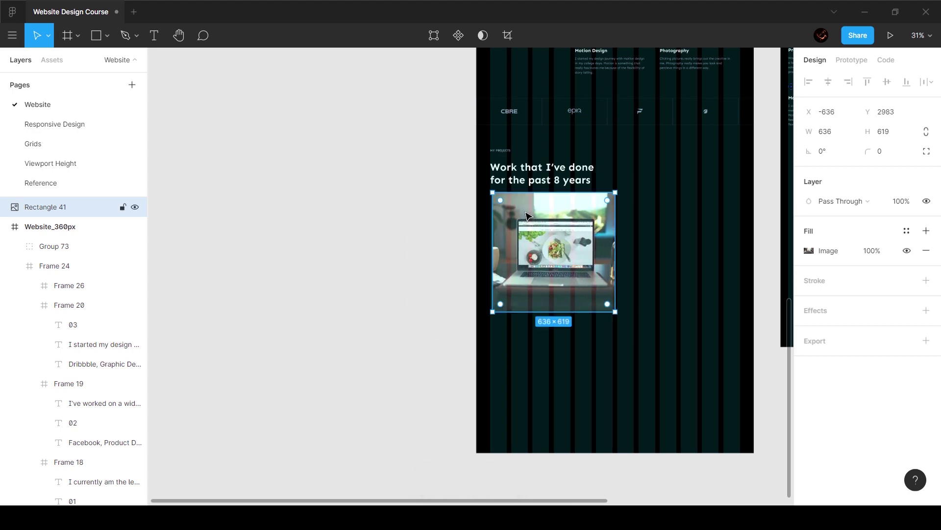
# Step: Move the laptop image into Website_1440 under the heading at X 72, Y 3416
pyautogui.hotkey('shift', '2')
pyautogui.moveTo(441, 212); pyautogui.dragTo(440, 216)
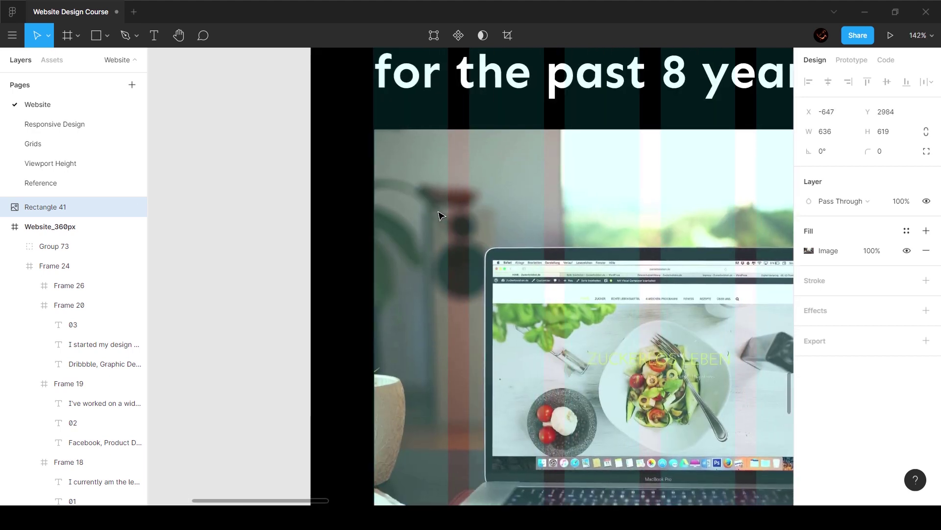
pyautogui.moveTo(375, 199); pyautogui.dragTo(374, 216)
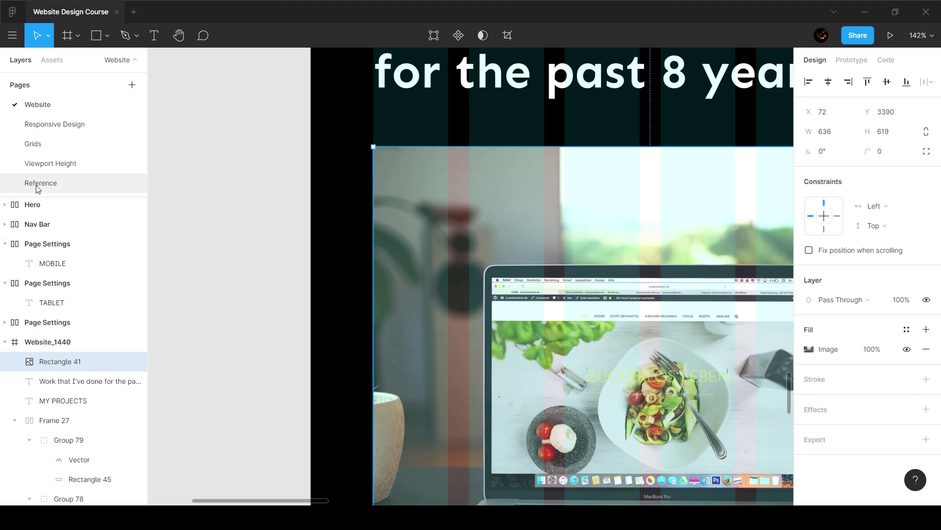
pyautogui.click(39, 183)
pyautogui.press('Tab')
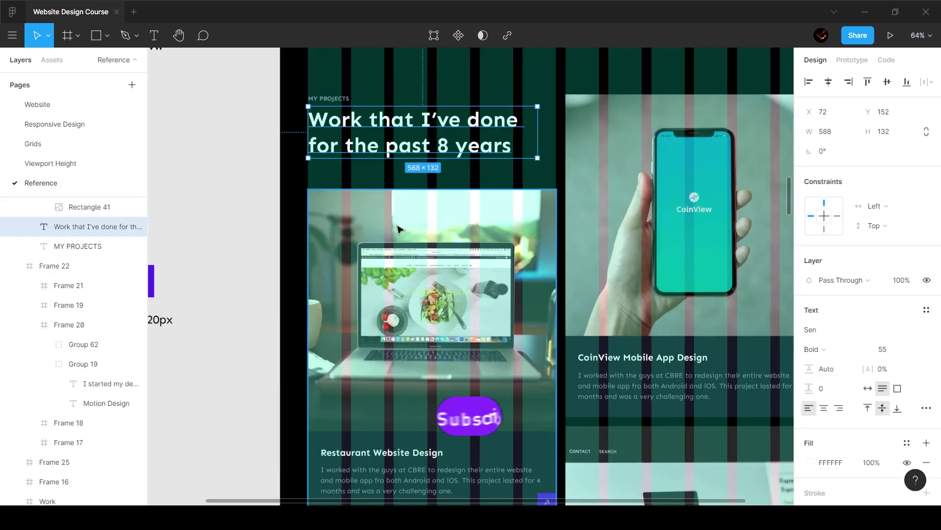
pyautogui.click(34, 104)
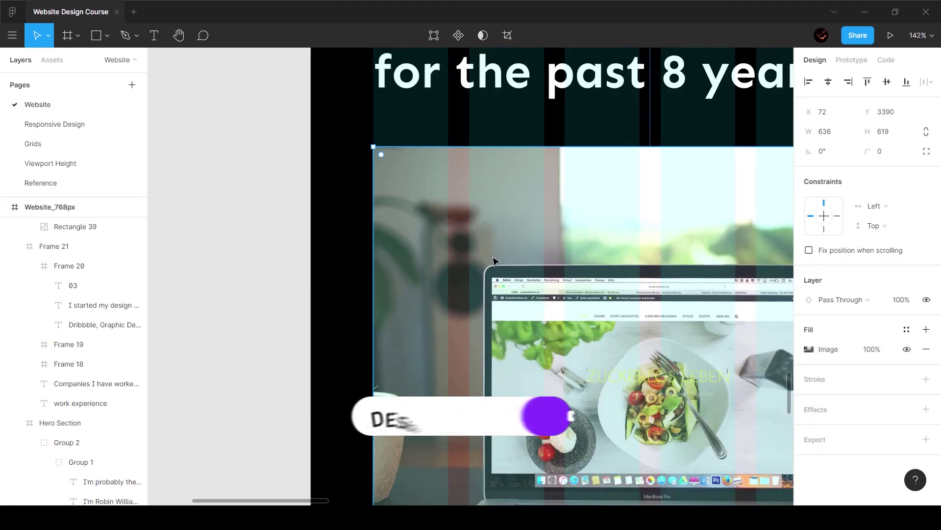
pyautogui.scroll(-5, 495, 99)
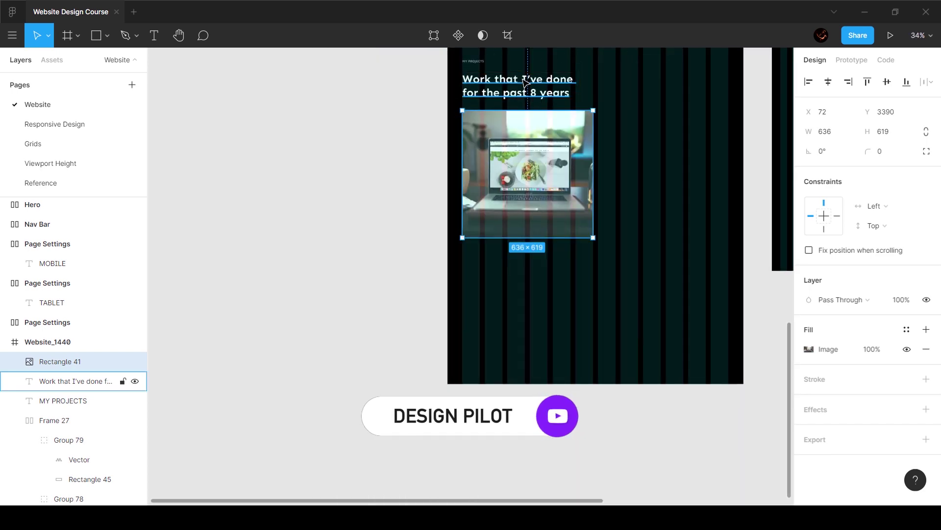
pyautogui.hotkey('shift', 'Down')
pyautogui.hotkey('shift', 'Down')
pyautogui.hotkey('shift', 'Down')
pyautogui.press('Down')
pyautogui.press('Down')
pyautogui.press('Down')
pyautogui.press('Down')
pyautogui.hotkey('shift', 'Up')
pyautogui.press('Up')
pyautogui.press('Down')
pyautogui.press('Down')
pyautogui.press('Down')
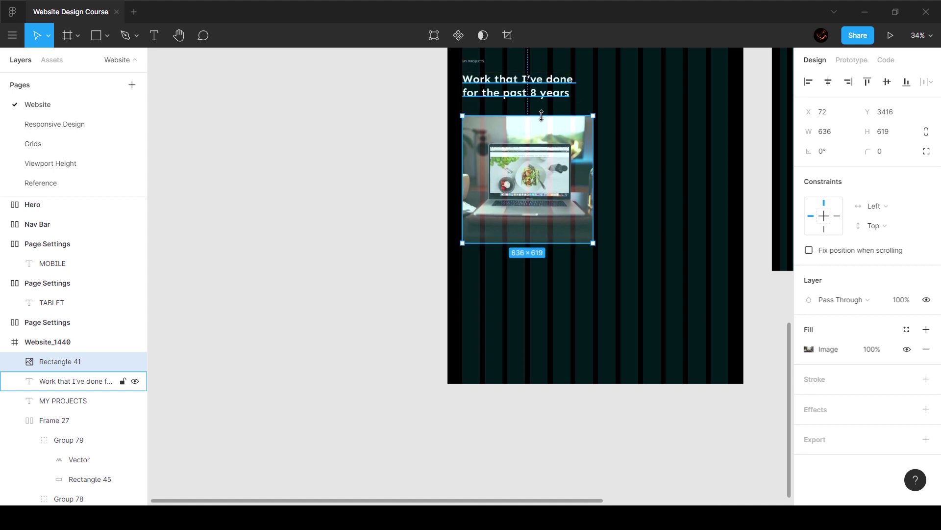
pyautogui.scroll(3, 544, 176)
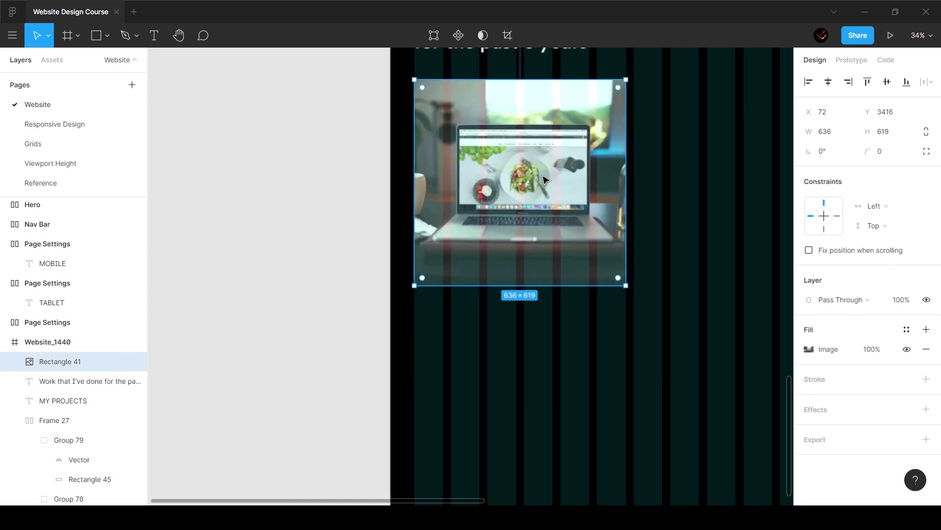
# Step: Set the laptop image height to 620 so it measures 636 × 620
pyautogui.click(907, 137)
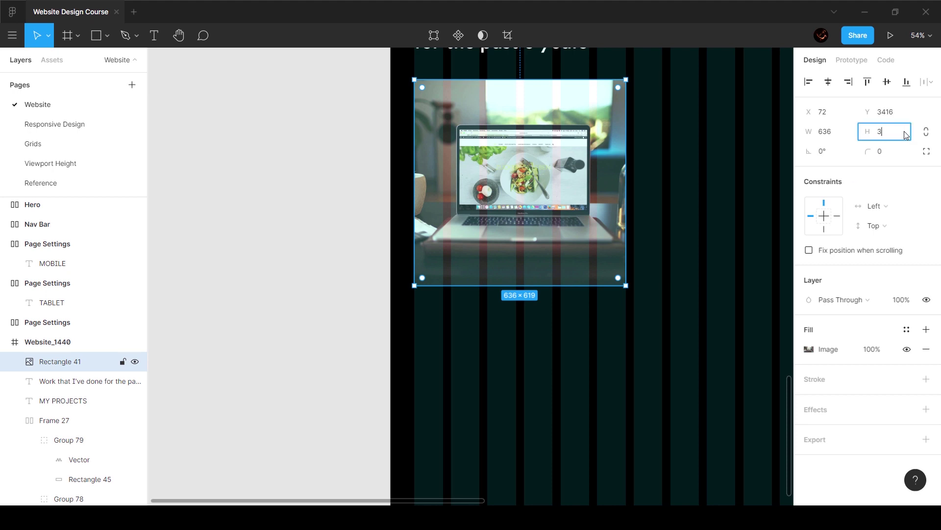
pyautogui.press('Return')
pyautogui.click(893, 130)
pyautogui.write('640')
pyautogui.press('Return')
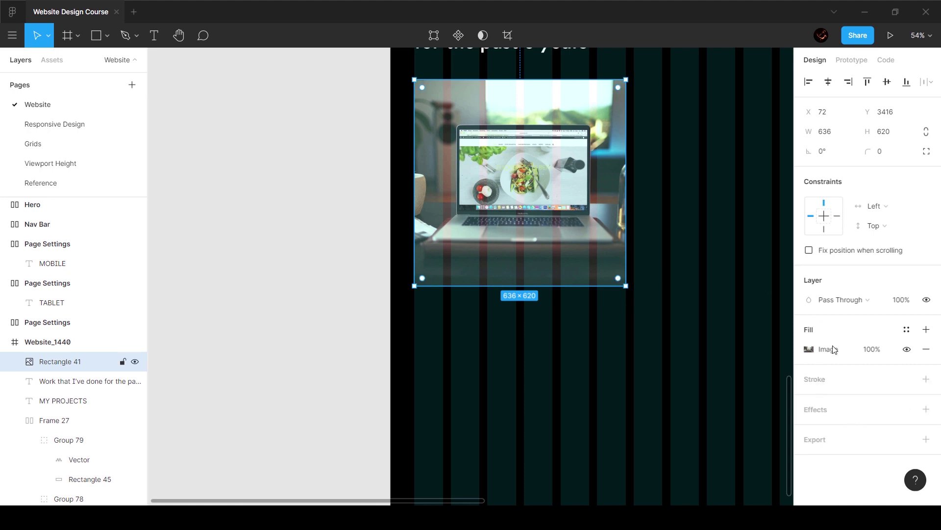
pyautogui.click(810, 350)
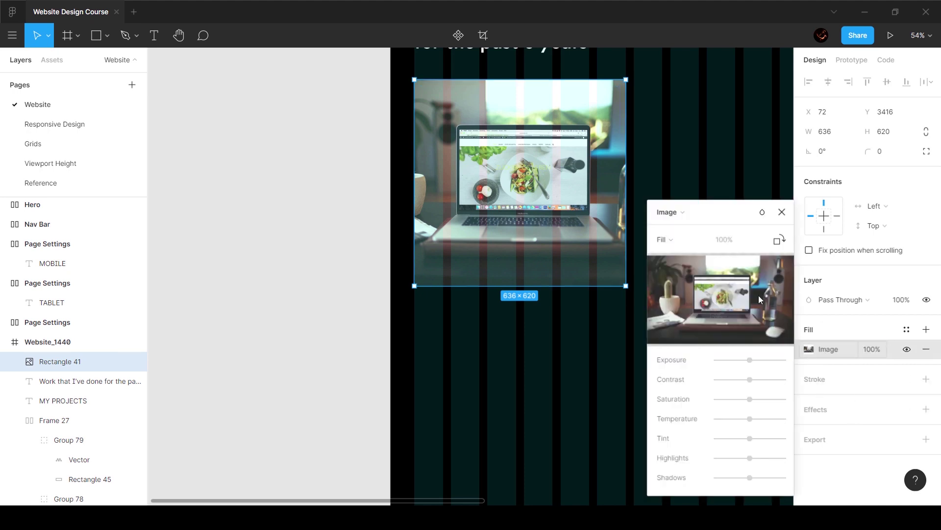
pyautogui.click(667, 239)
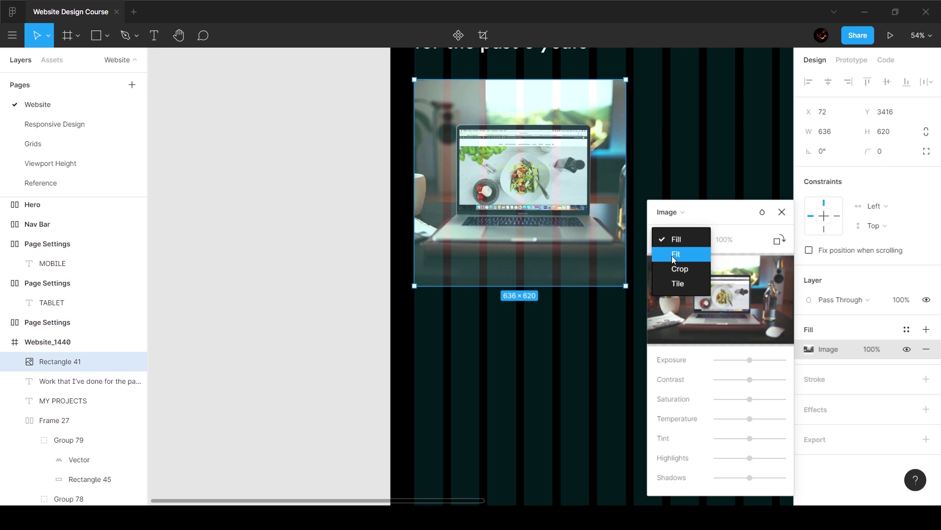
pyautogui.click(671, 255)
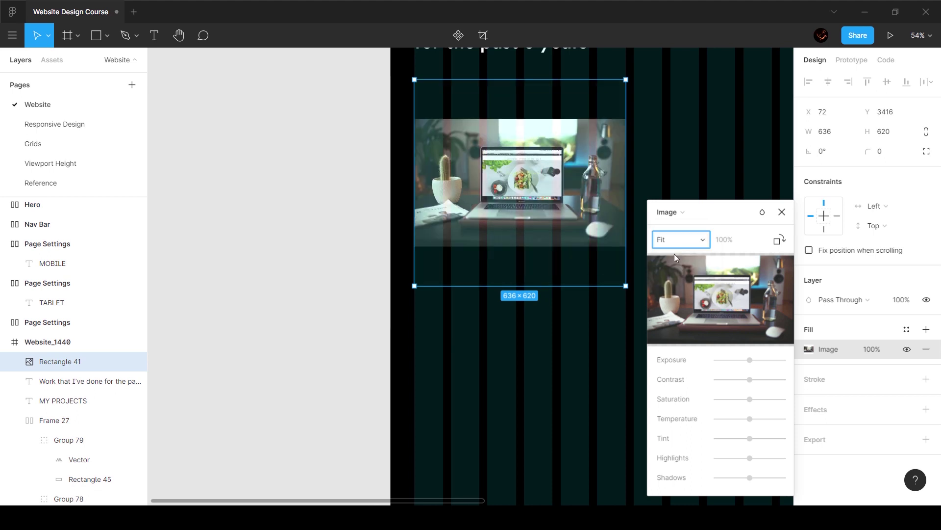
pyautogui.click(686, 241)
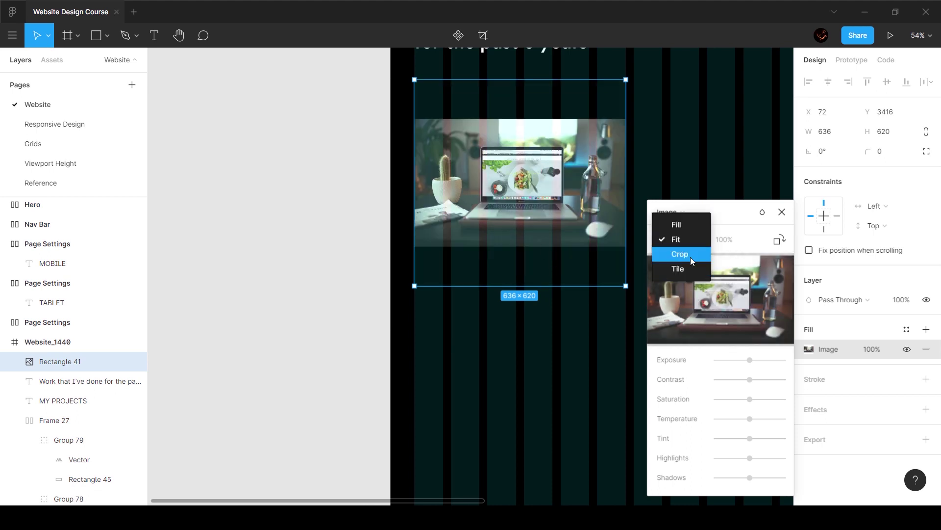
pyautogui.click(690, 256)
pyautogui.click(700, 245)
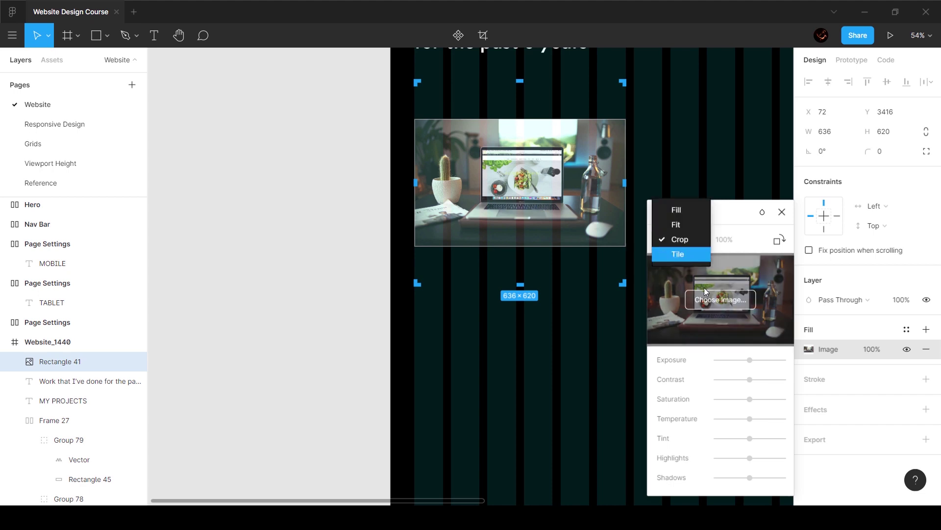
pyautogui.click(693, 255)
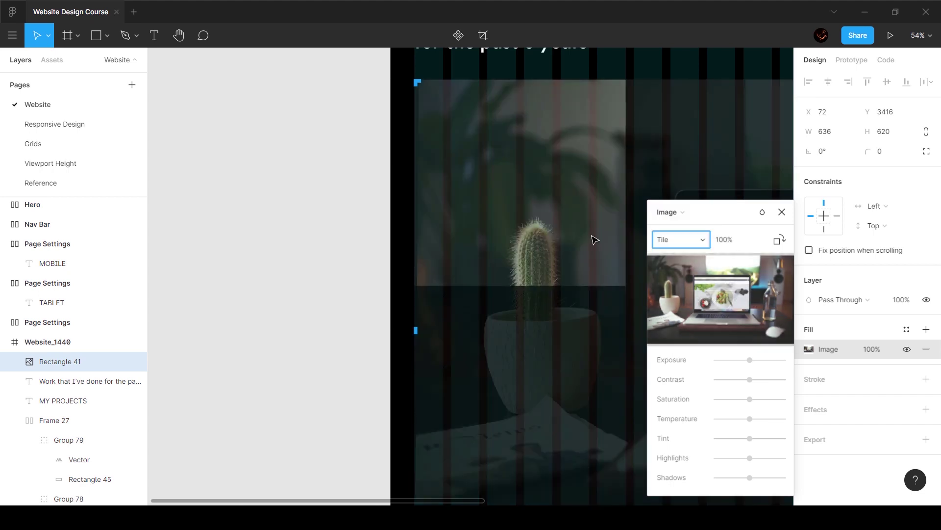
pyautogui.hotkey('ctrl', 'z')
pyautogui.hotkey('ctrl', 'z')
pyautogui.hotkey('ctrl', 'z')
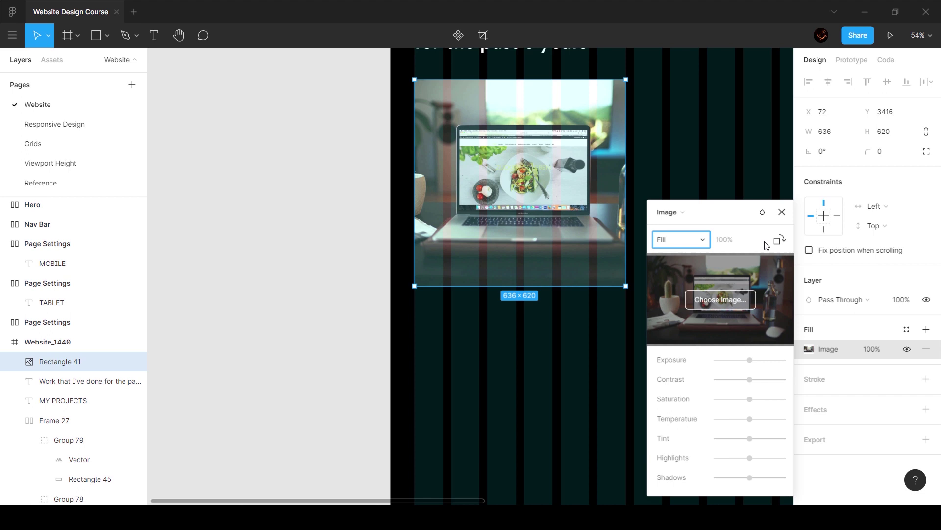
pyautogui.click(782, 213)
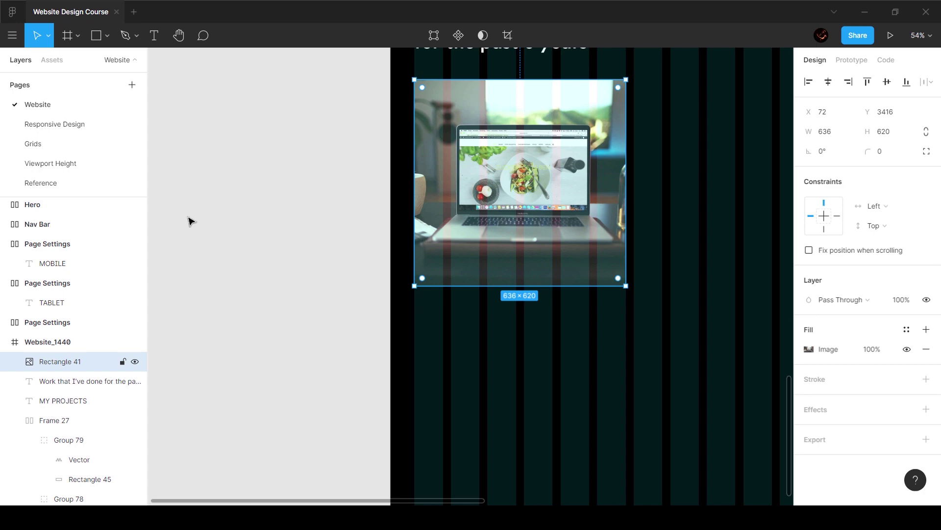
# Step: On the Reference page, select the Restaurant Website Design title and its description
pyautogui.click(52, 185)
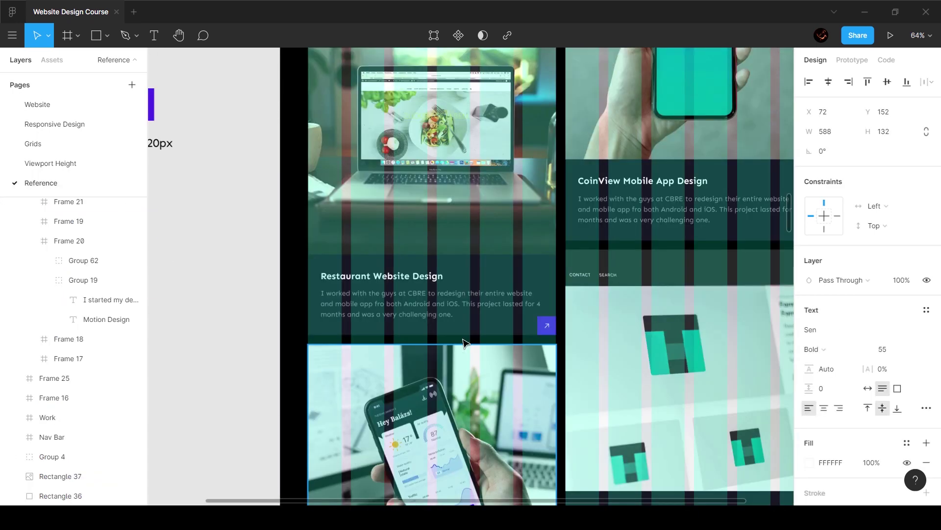
pyautogui.click(482, 271)
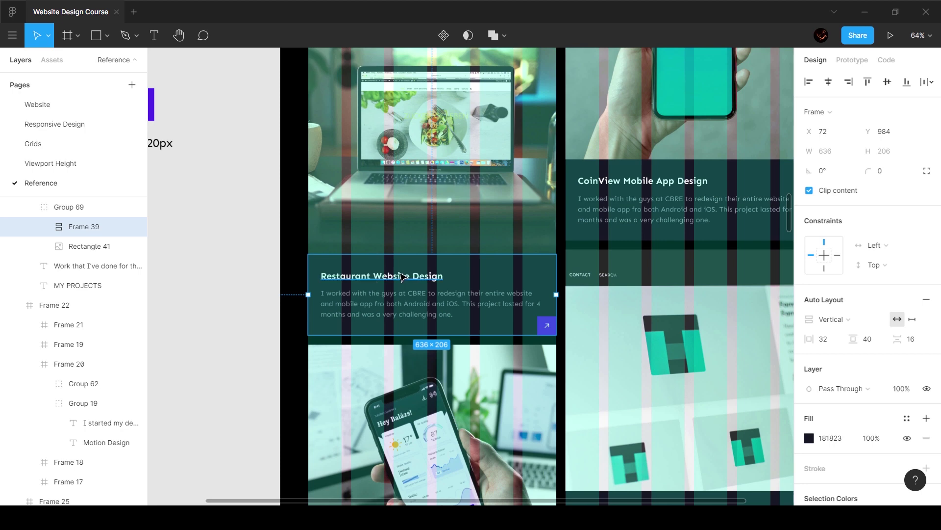
pyautogui.doubleClick(401, 277)
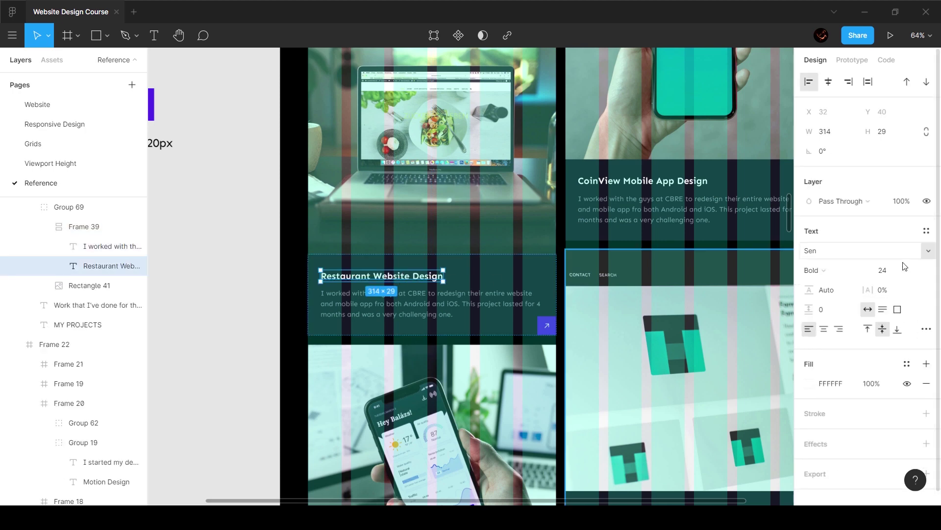
pyautogui.click(410, 309)
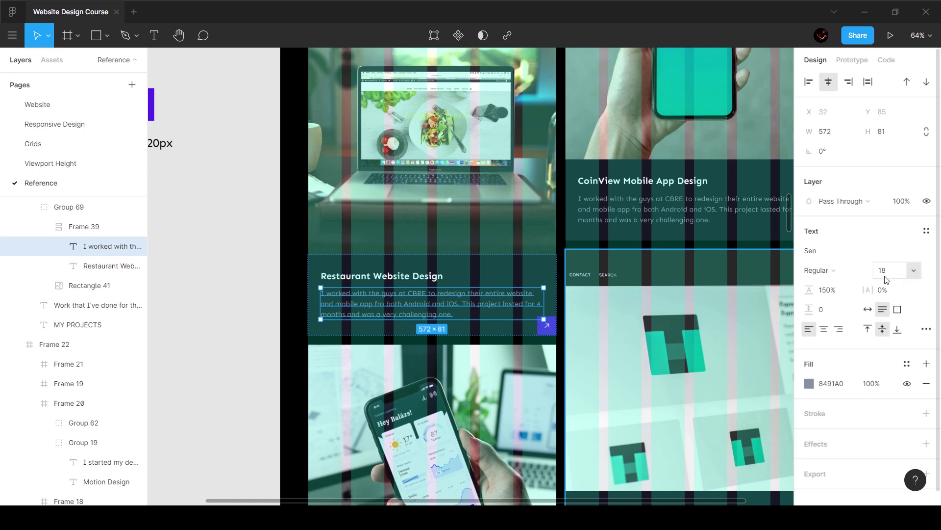
pyautogui.click(108, 265)
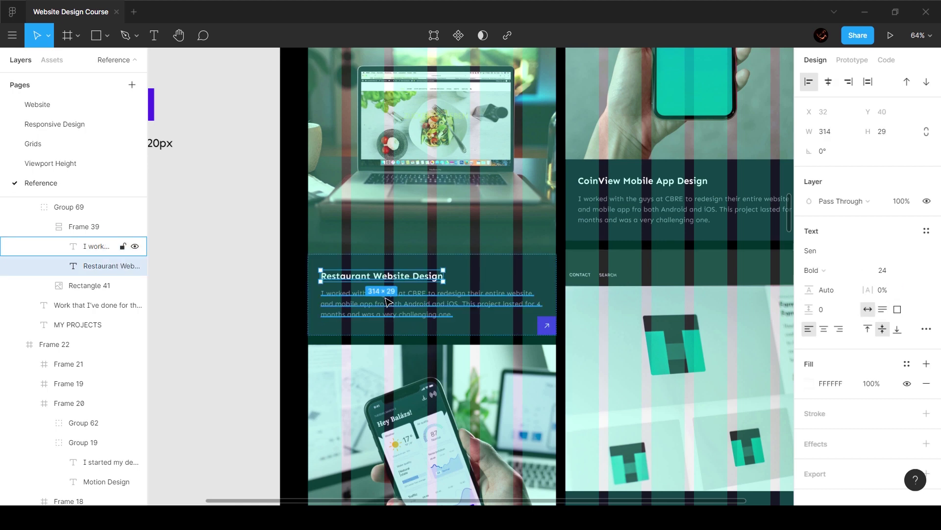
pyautogui.keyDown('shift'); pyautogui.click(108, 245); pyautogui.keyUp('shift')
# Step: Paste the title and description into Website_1440 directly below the laptop image
pyautogui.click(39, 104)
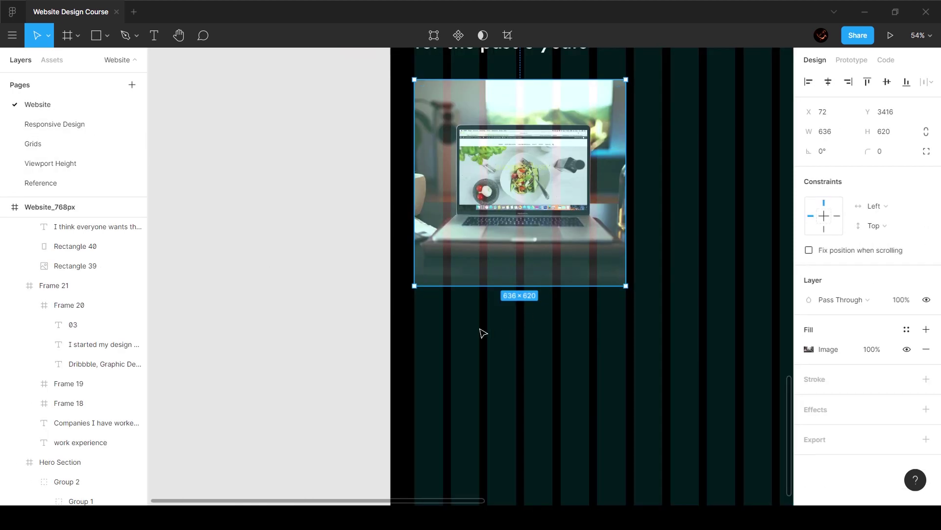
pyautogui.hotkey('ctrl', 'v')
pyautogui.moveTo(465, 298); pyautogui.dragTo(470, 341)
pyautogui.hotkey('ctrl', 'x')
pyautogui.click(499, 288)
pyautogui.hotkey('ctrl', 'v')
pyautogui.moveTo(520, 274); pyautogui.dragTo(461, 334)
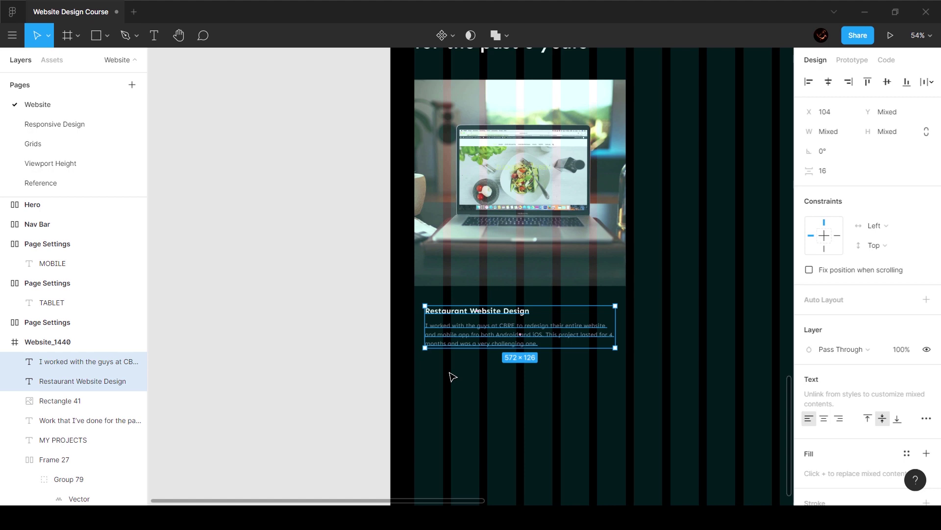
# Step: Apply the Heading_24px text style to the Restaurant Website Design title
pyautogui.click(452, 376)
pyautogui.scroll(5, 447, 339)
pyautogui.click(83, 381)
pyautogui.click(926, 329)
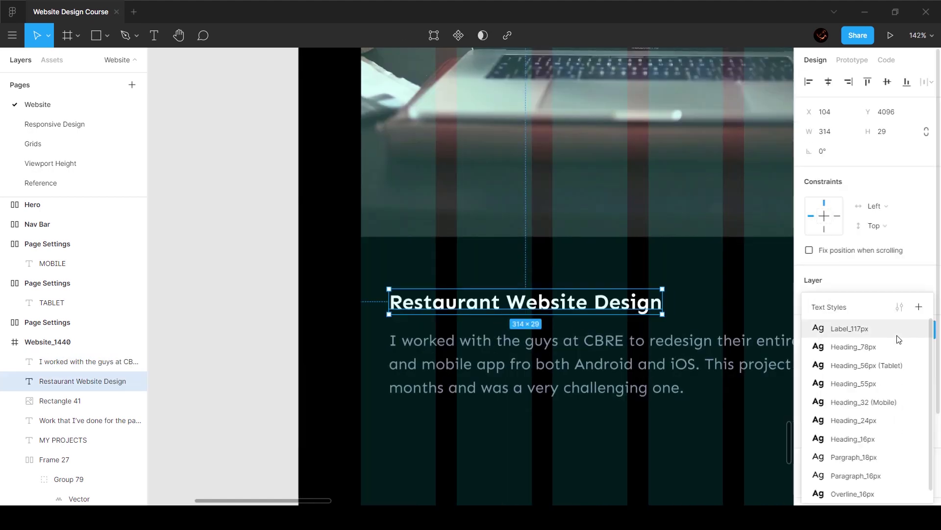
pyautogui.click(567, 352)
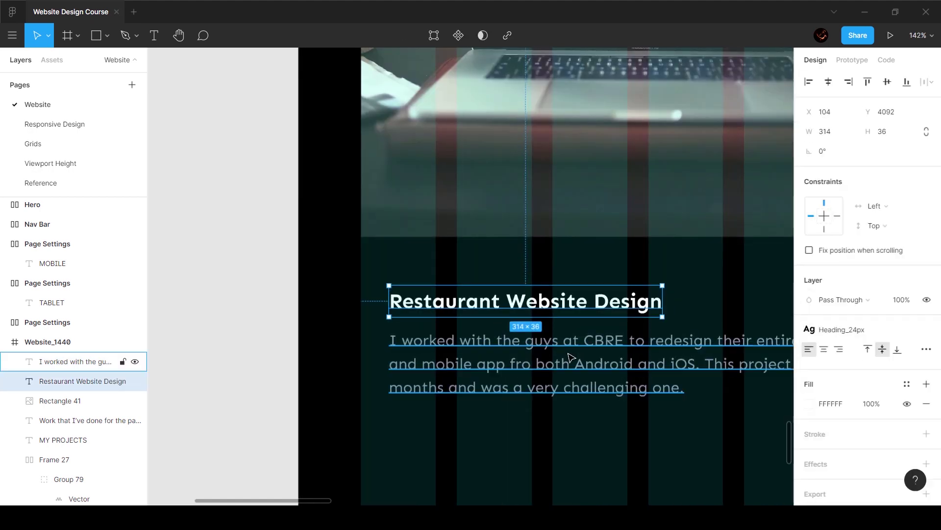
# Step: Apply the Pargraph_18px text style to the description paragraph
pyautogui.click(567, 354)
pyautogui.click(926, 329)
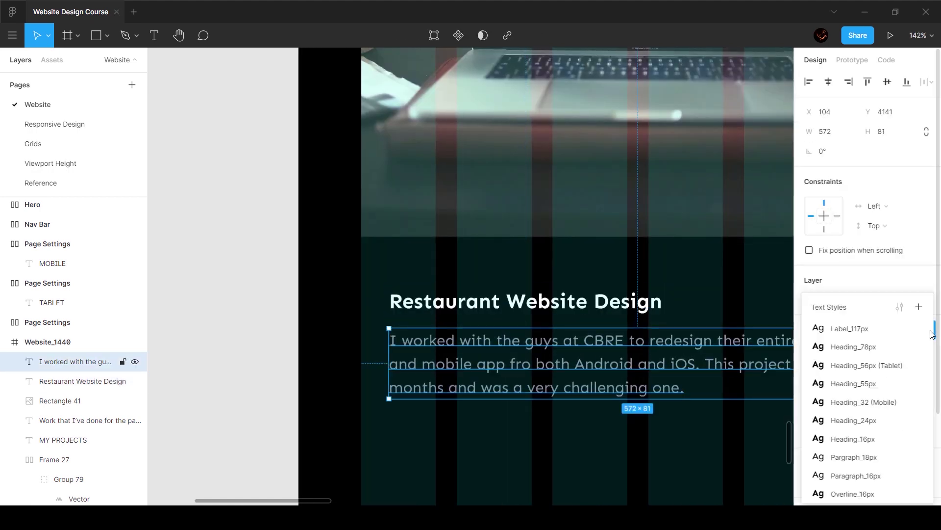
pyautogui.click(858, 457)
# Step: Select the description and the title together
pyautogui.click(624, 452)
pyautogui.scroll(-3, 626, 389)
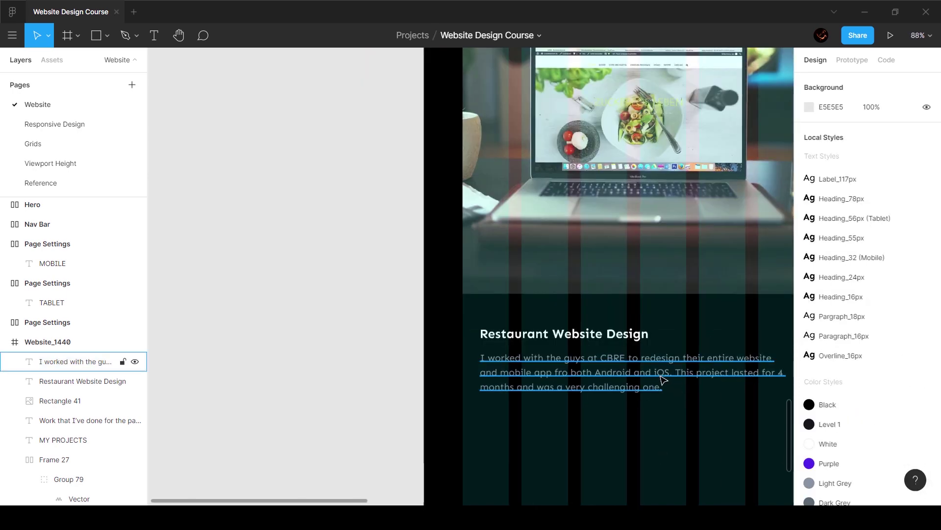
pyautogui.hscroll(2, 685, 416)
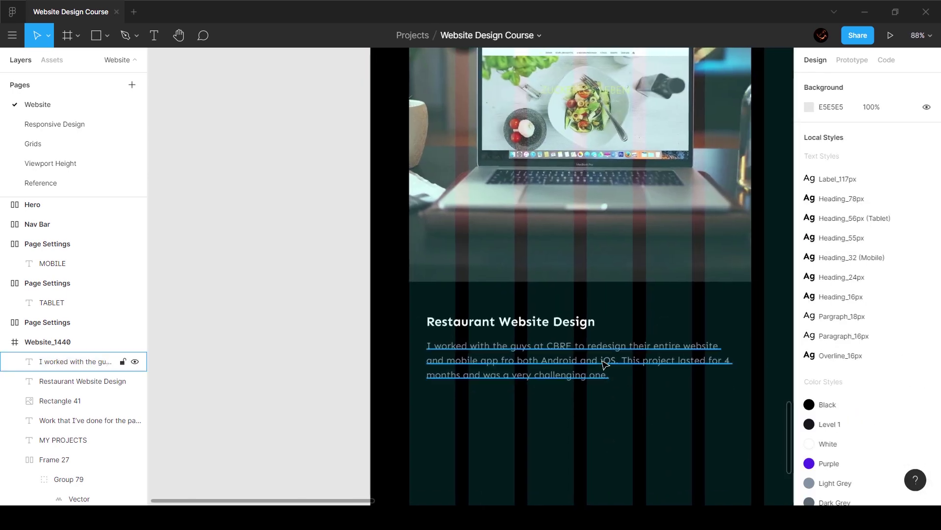
pyautogui.click(721, 375)
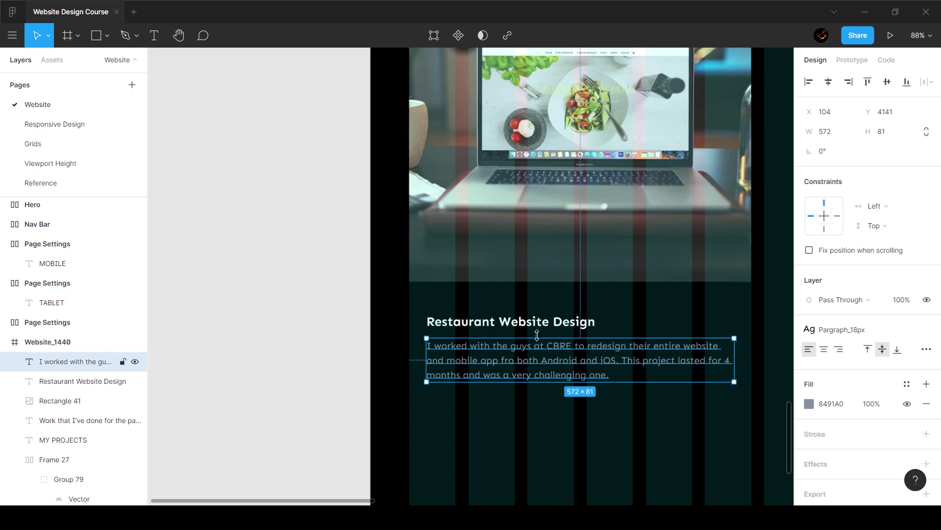
pyautogui.keyDown('shift'); pyautogui.click(527, 325); pyautogui.keyUp('shift')
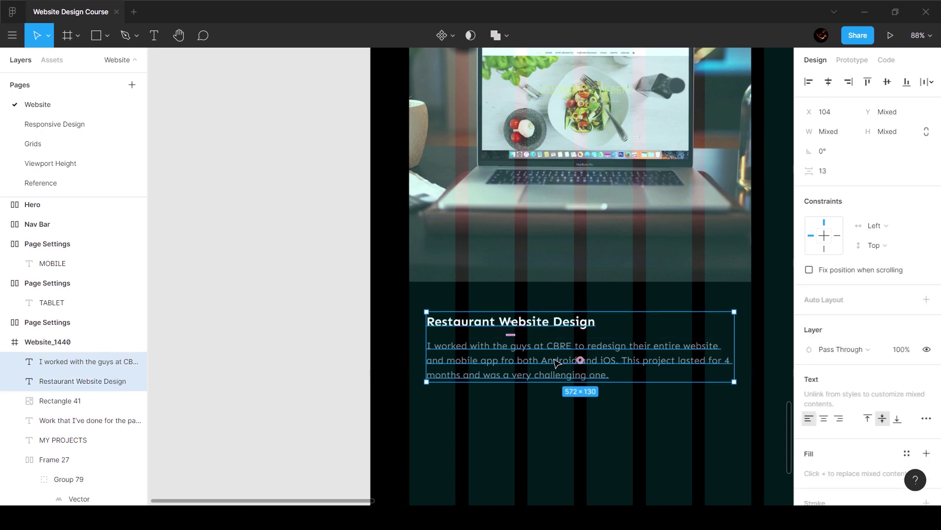
# Step: Wrap the title and description in an auto-layout frame with 32 side and 40 vertical padding
pyautogui.hotkey('shift', 'a')
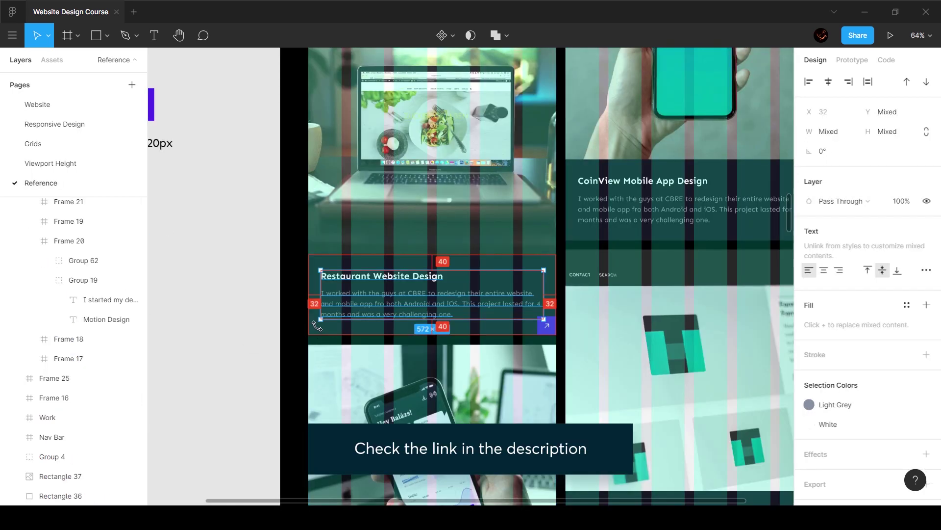
pyautogui.click(95, 105)
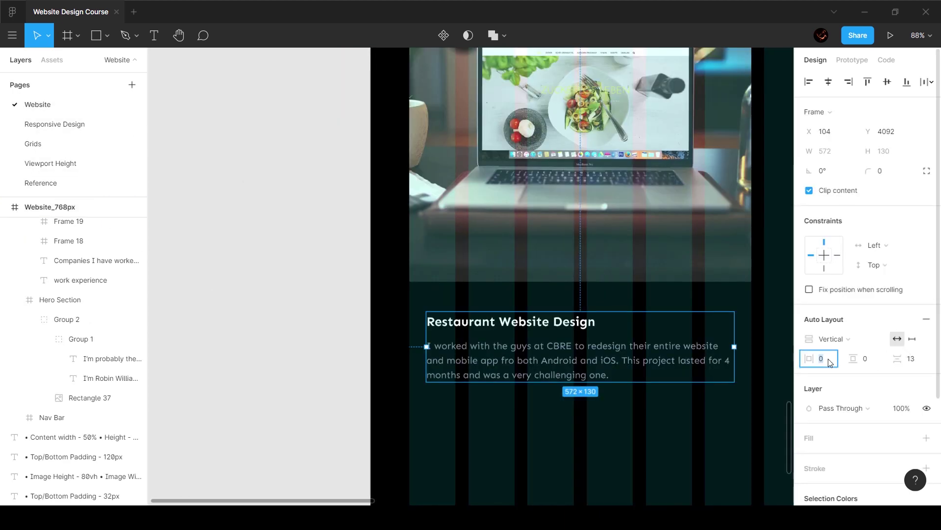
pyautogui.write('32')
pyautogui.press('Return')
pyautogui.click(879, 364)
pyautogui.write('40')
pyautogui.press('Return')
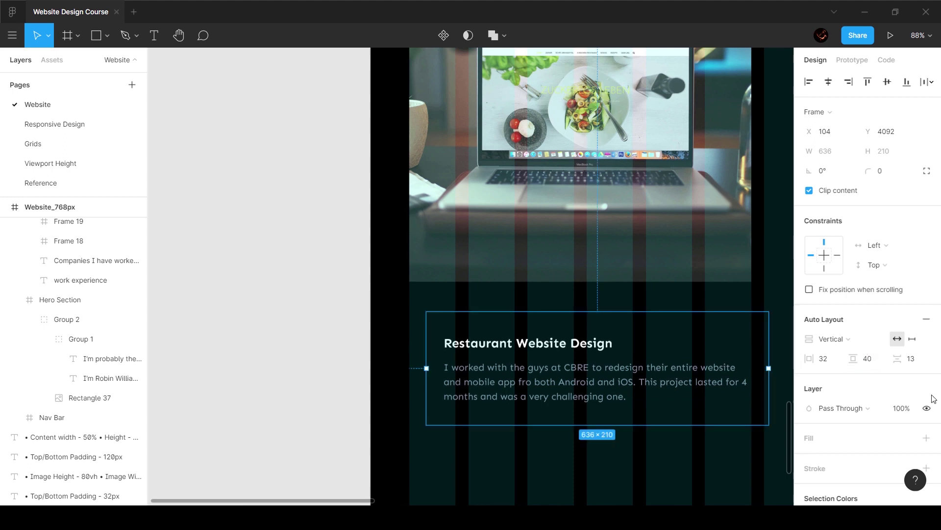
# Step: Fill the card frame with the Level 1 colour style and move it up against the image
pyautogui.scroll(-3, 907, 408)
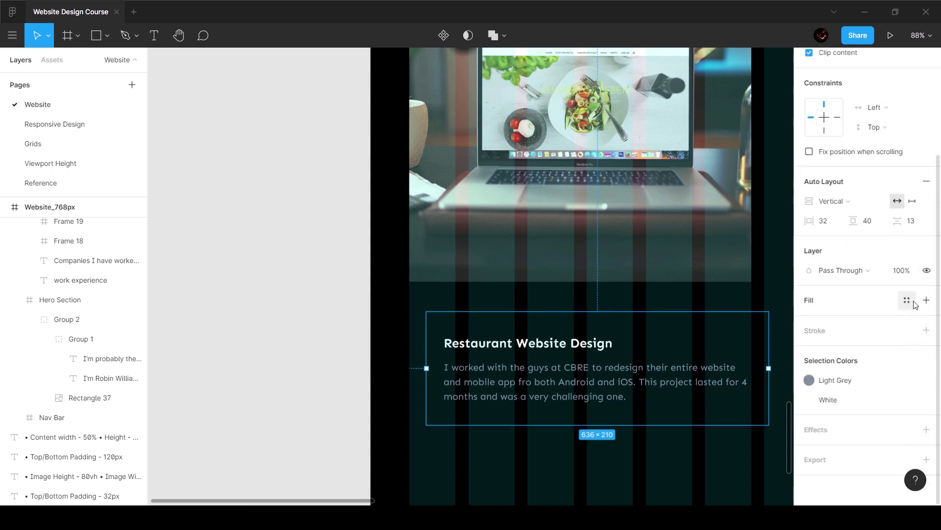
pyautogui.click(907, 301)
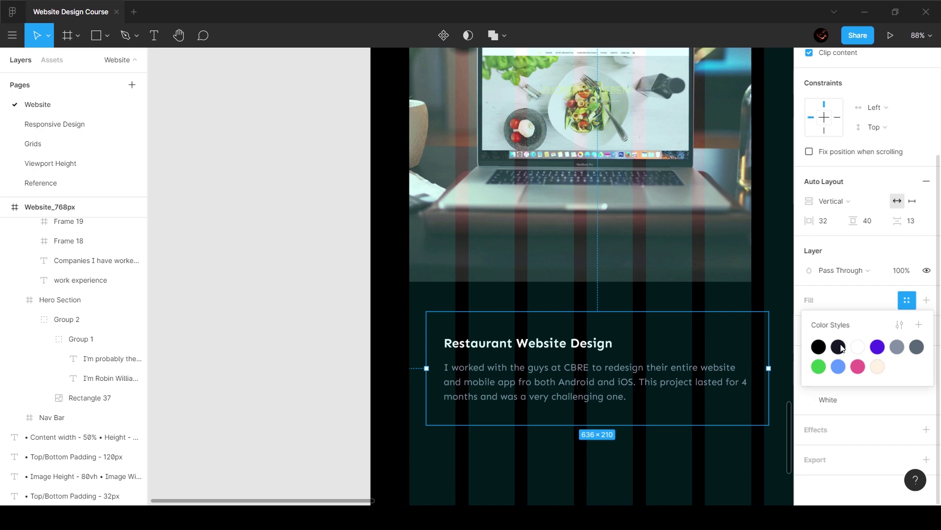
pyautogui.click(838, 347)
pyautogui.click(656, 471)
pyautogui.hotkey('ctrl', 'shift', '4')
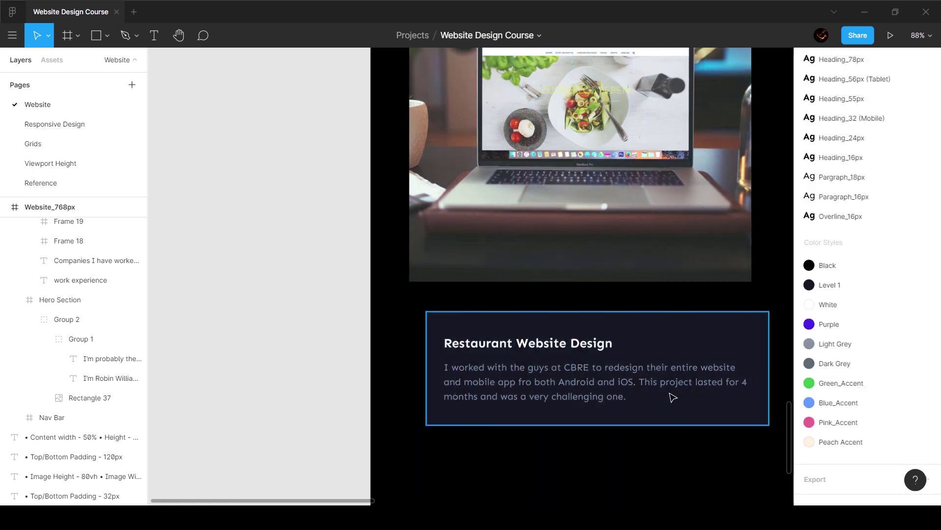
pyautogui.moveTo(587, 381); pyautogui.dragTo(575, 346)
pyautogui.click(630, 452)
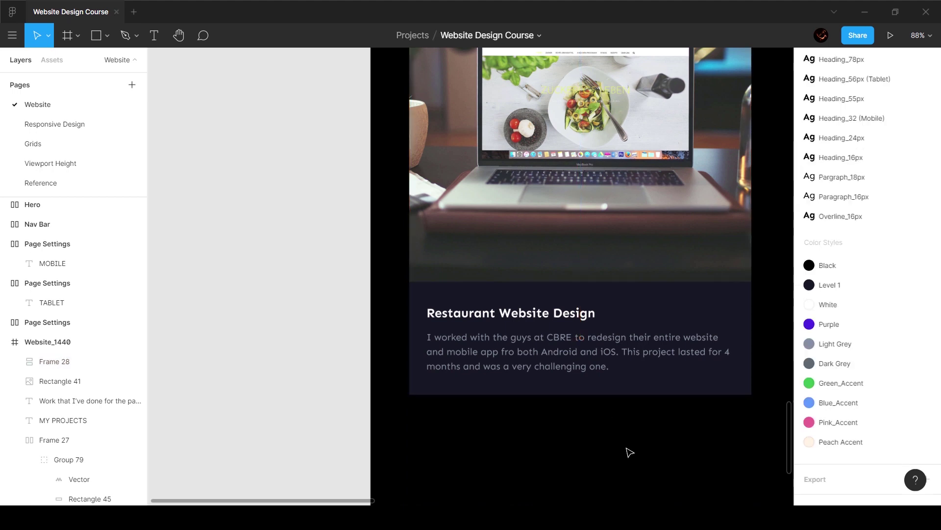
pyautogui.moveTo(588, 387); pyautogui.dragTo(588, 441)
pyautogui.hotkey('ctrl', 'z')
pyautogui.doubleClick(660, 354)
pyautogui.moveTo(734, 352)
pyautogui.mouseDown()
pyautogui.moveTo(595, 351)
pyautogui.moveTo(765, 351)
pyautogui.moveTo(736, 351)
pyautogui.mouseUp()
pyautogui.hscroll(3, 630, 351)
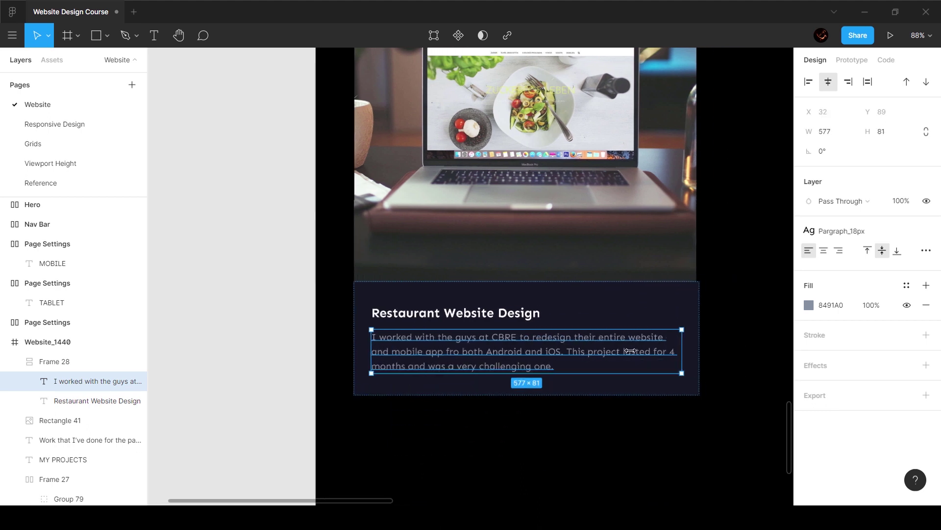
pyautogui.moveTo(630, 351); pyautogui.dragTo(499, 351)
pyautogui.hotkey('ctrl', 'z')
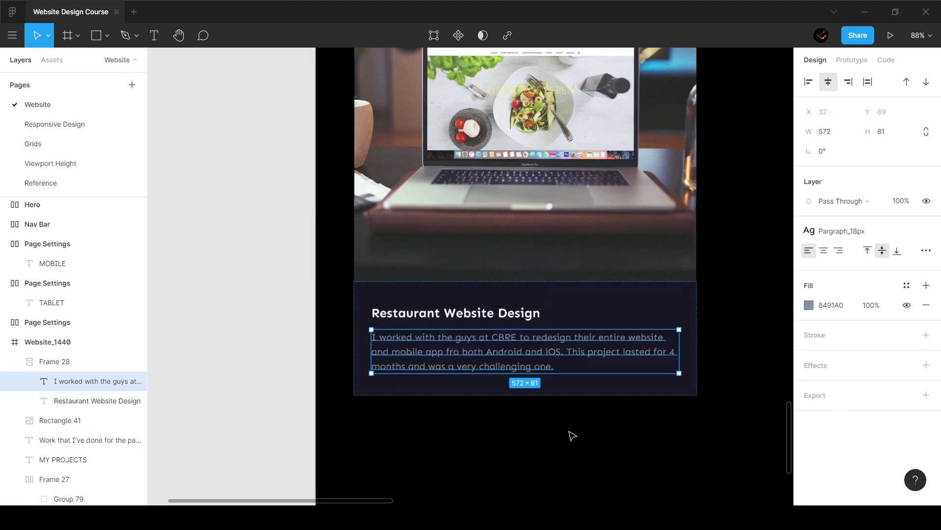
pyautogui.click(572, 435)
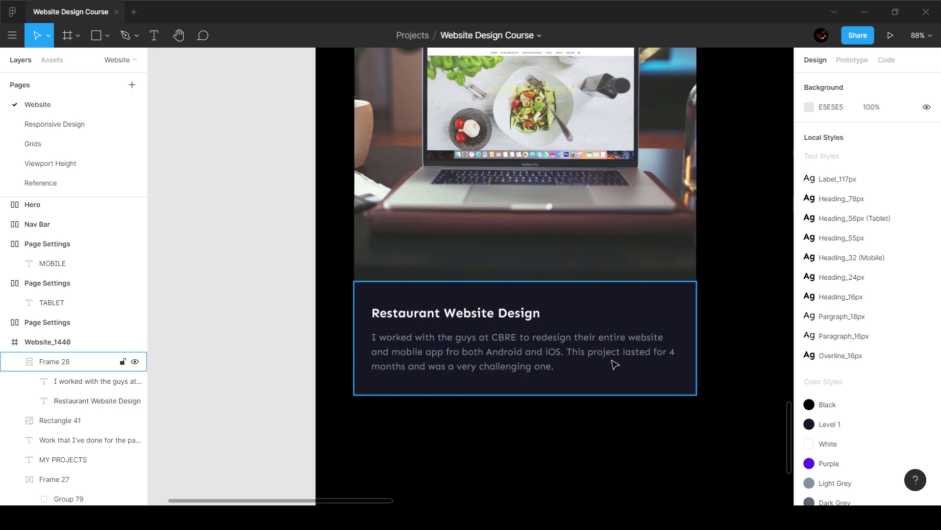
pyautogui.hotkey('ctrl', 'shift', '4')
pyautogui.scroll(-2, 614, 361)
pyautogui.scroll(-3, 645, 384)
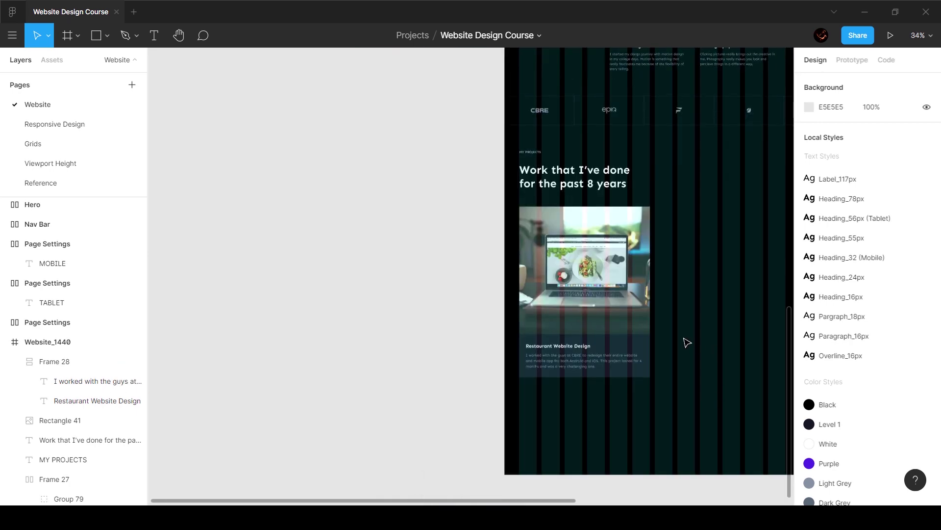
pyautogui.hotkey('ctrl', 'shift', '4')
pyautogui.scroll(2, 641, 374)
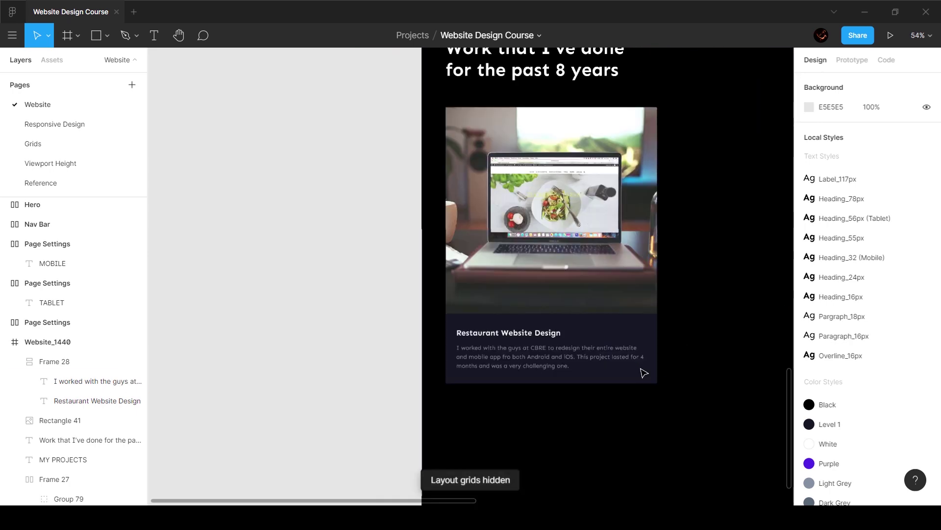
pyautogui.scroll(-6, 644, 375)
# Step: Extend the Website_1440 frame to 10250 px tall
pyautogui.click(631, 160)
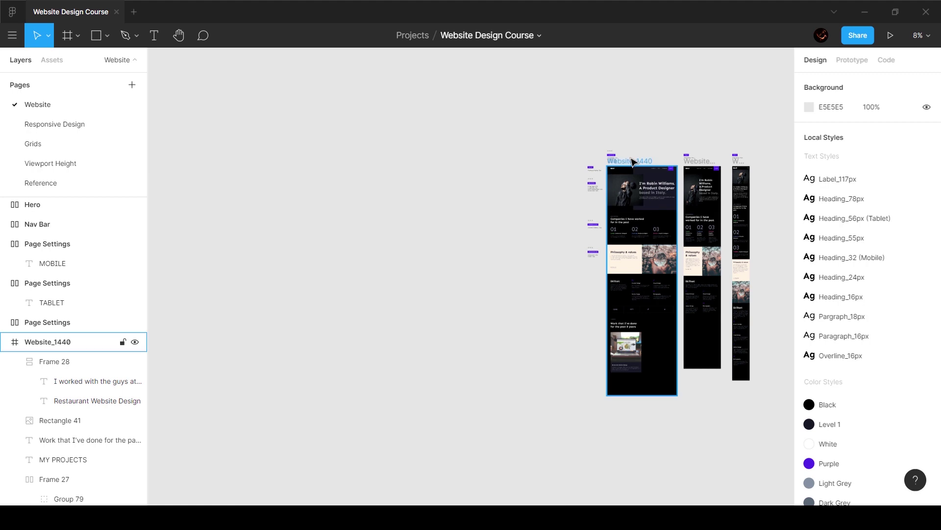
pyautogui.moveTo(655, 395); pyautogui.dragTo(659, 468)
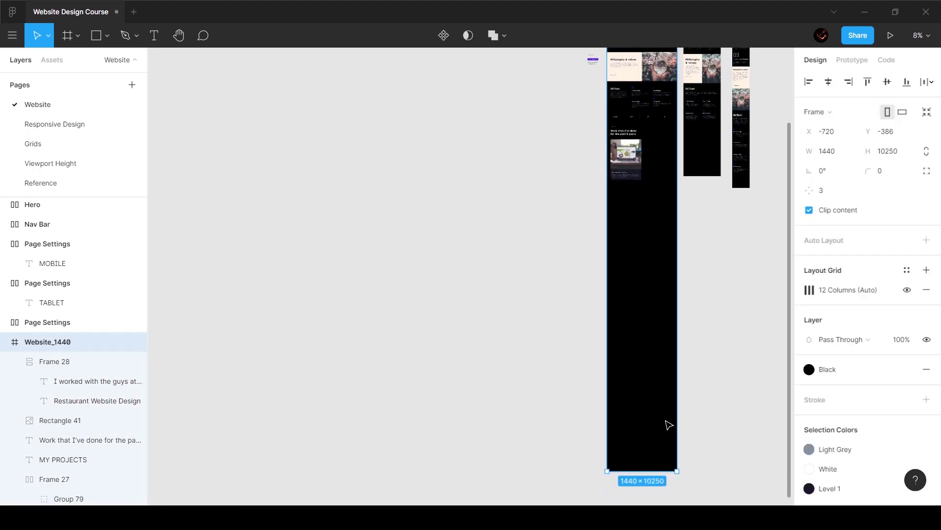
pyautogui.click(719, 330)
# Step: Group the restaurant card's image and text, and place a copy beside it, level with the heading
pyautogui.scroll(6, 636, 163)
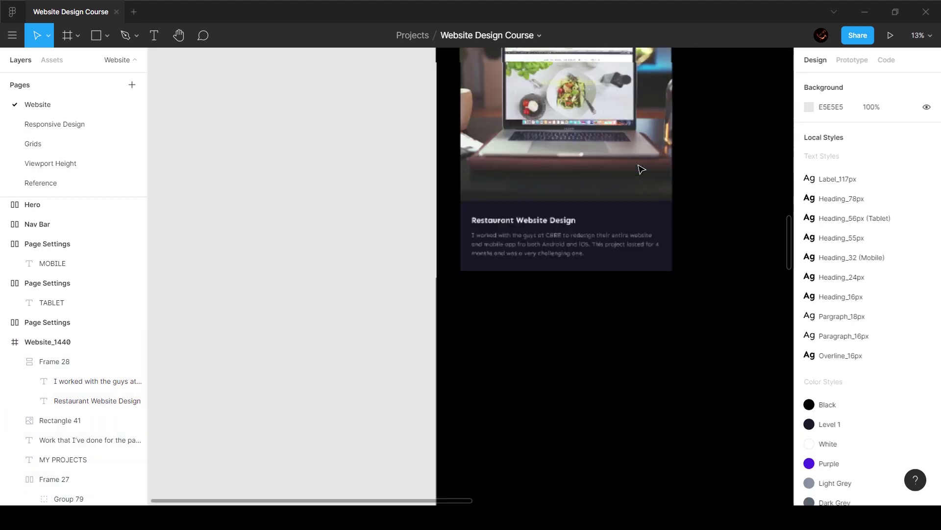
pyautogui.hscroll(3, 712, 168)
pyautogui.moveTo(547, 424); pyautogui.dragTo(423, 220)
pyautogui.hotkey('ctrl', 'g')
pyautogui.scroll(-3, 464, 259)
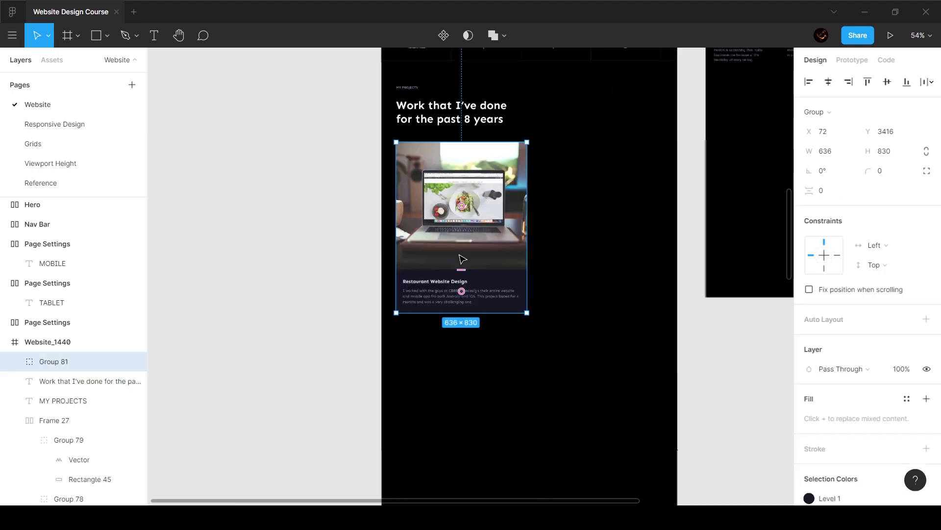
pyautogui.moveTo(481, 230); pyautogui.dragTo(586, 229)
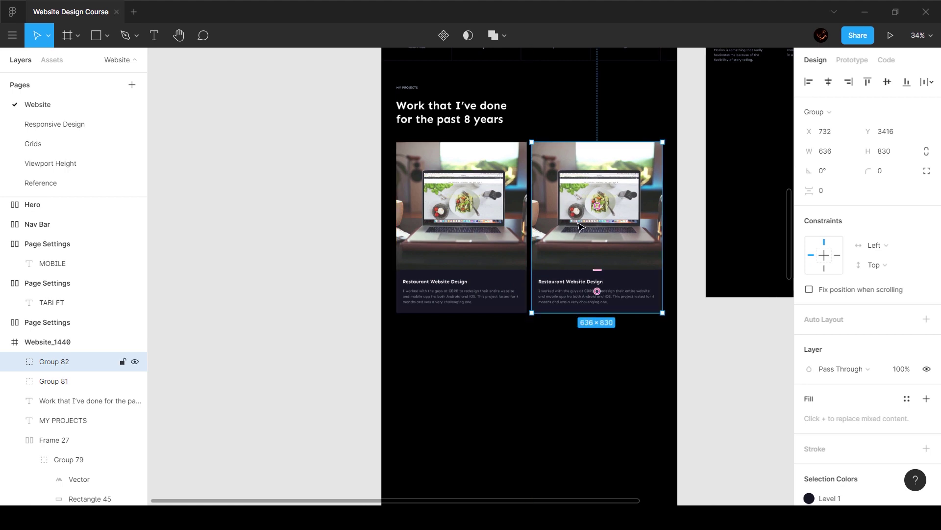
pyautogui.hotkey('ctrl', 'shift', '4')
pyautogui.scroll(2, 563, 193)
pyautogui.moveTo(574, 205); pyautogui.dragTo(580, 370)
# Step: Compare the card layout against the Reference page's card images
pyautogui.keyDown('shift'); pyautogui.click(461, 265); pyautogui.keyUp('shift')
pyautogui.click(47, 185)
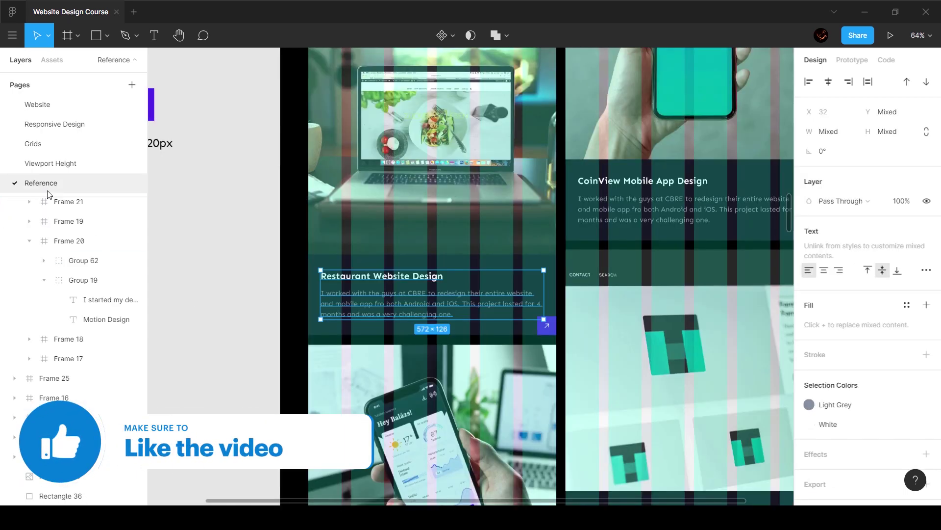
pyautogui.click(539, 327)
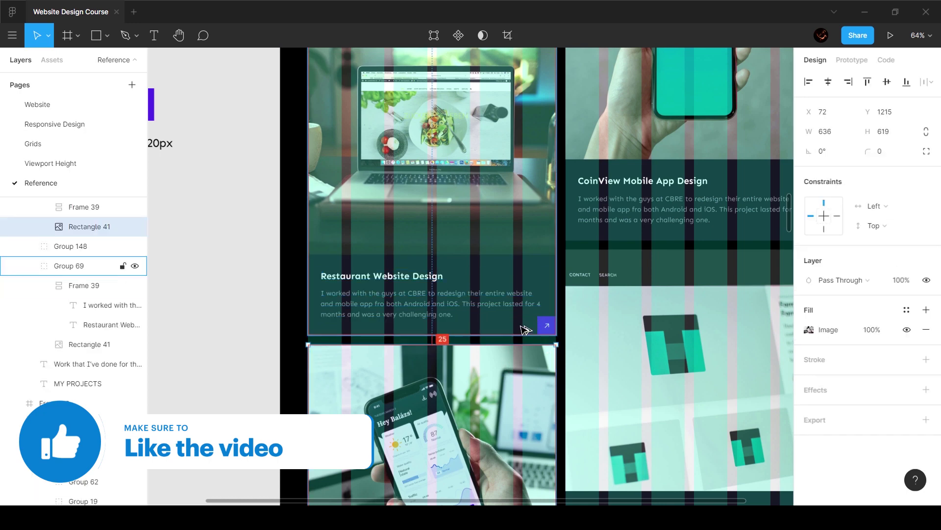
pyautogui.click(89, 107)
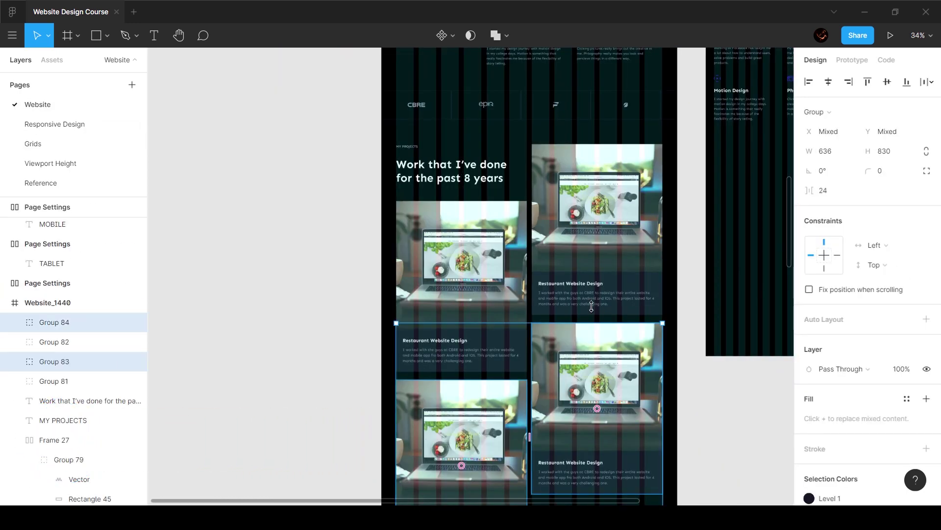
# Step: Nudge the lower row of Restaurant cards up, closer beneath the upper row
pyautogui.press('alt')
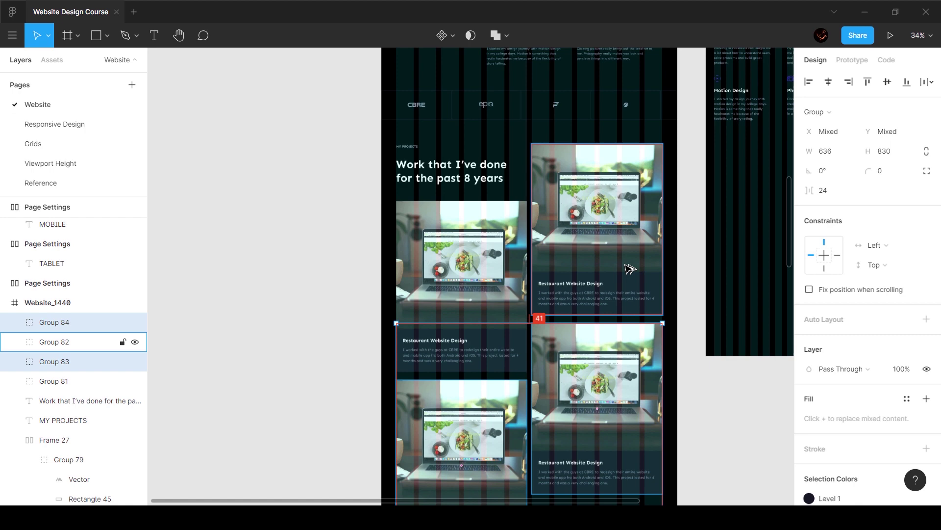
pyautogui.hotkey('shift', 'Up')
pyautogui.hotkey('shift', 'Up')
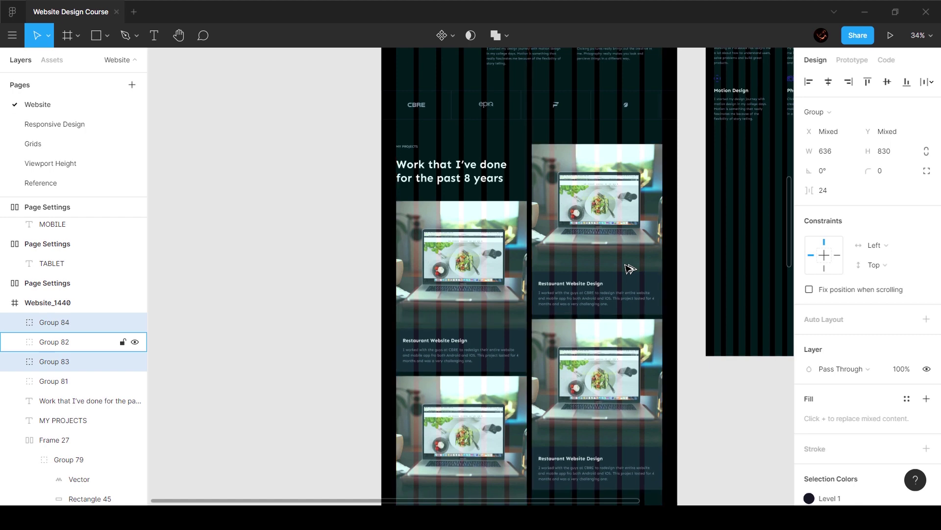
pyautogui.press('Down')
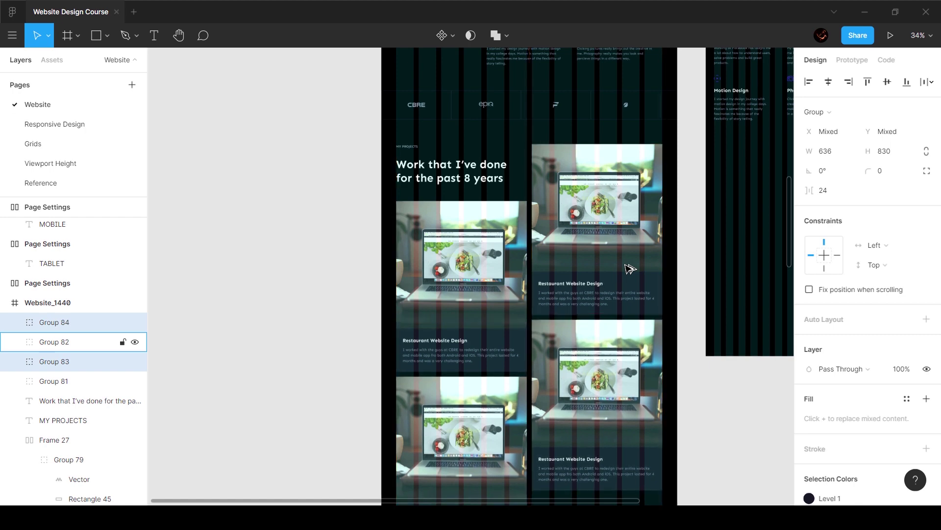
pyautogui.click(325, 387)
pyautogui.scroll(-4, 527, 399)
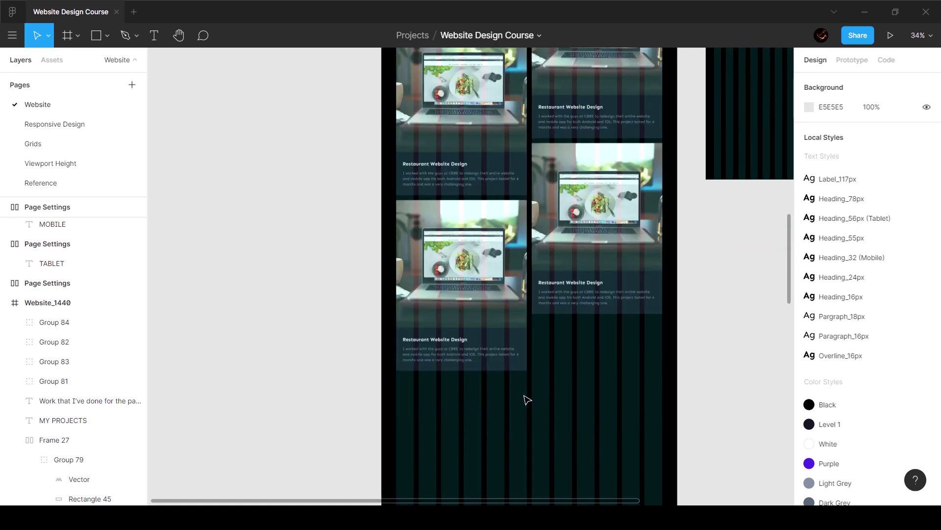
pyautogui.scroll(3, 527, 400)
# Step: Measure spacing around the CoinView and Mobile Dashboard card images on the Reference page
pyautogui.click(41, 183)
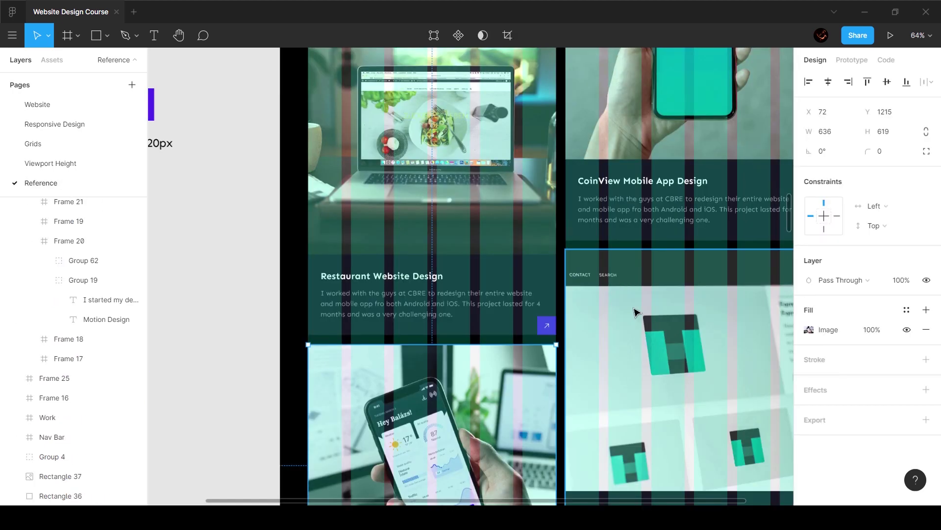
pyautogui.scroll(-5, 635, 313)
pyautogui.click(636, 236)
pyautogui.scroll(-3, 636, 235)
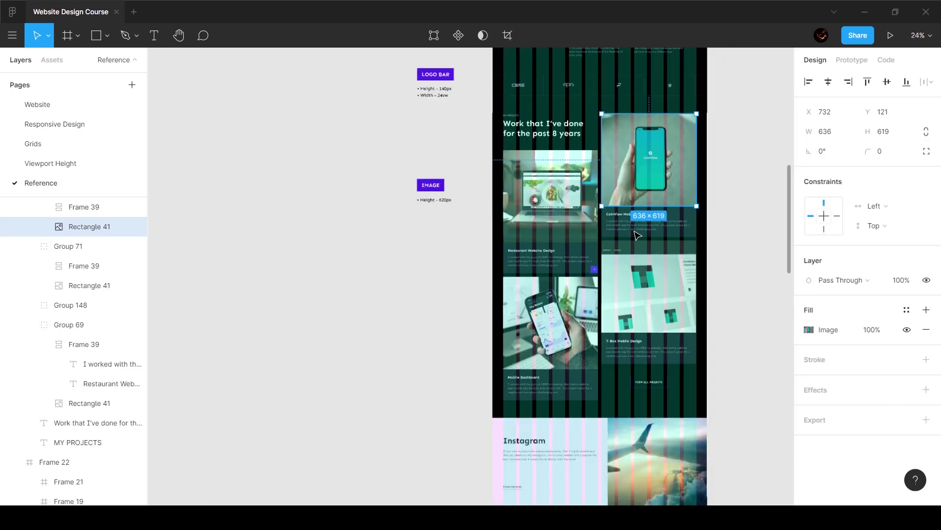
pyautogui.press('alt')
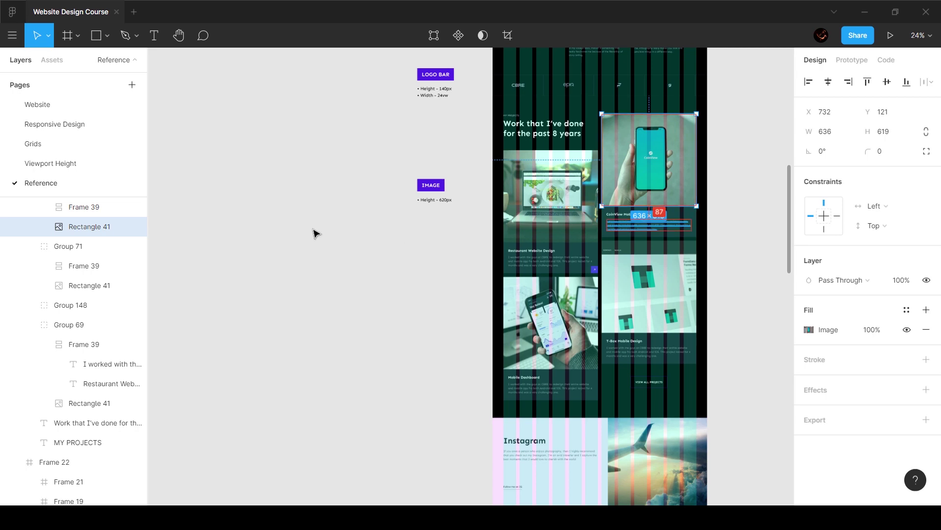
pyautogui.click(37, 104)
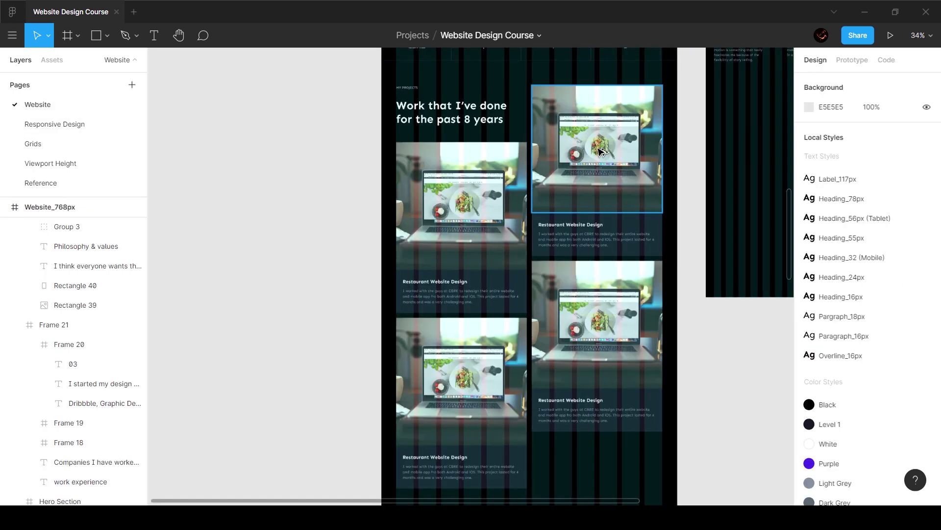
pyautogui.click(42, 183)
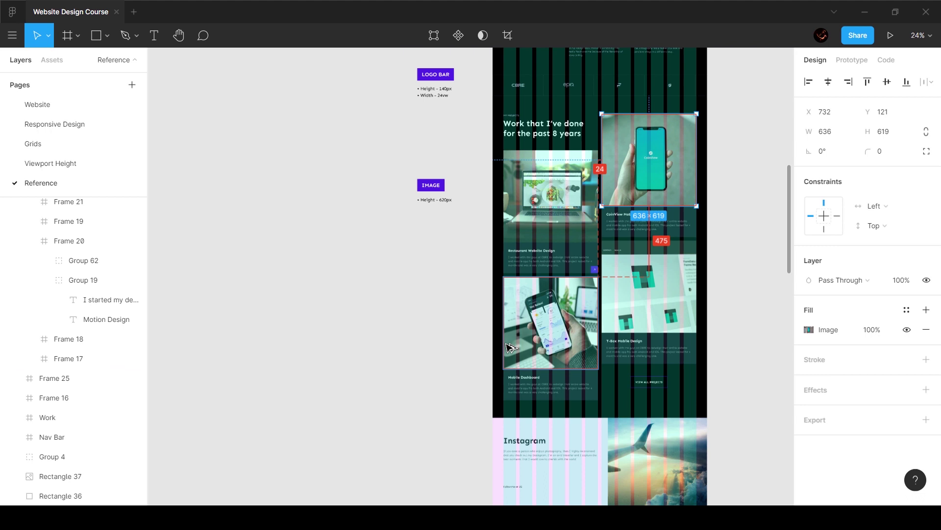
pyautogui.click(539, 324)
pyautogui.click(38, 104)
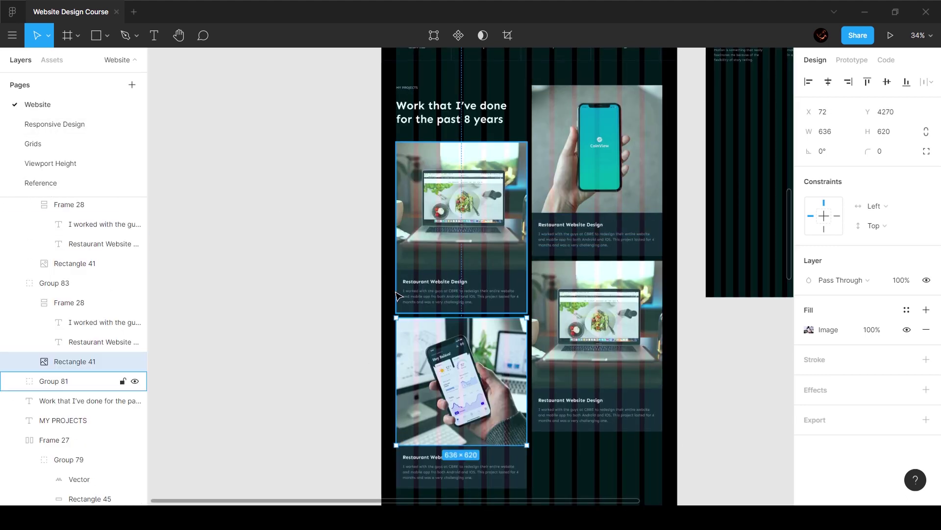
# Step: Toggle between Website and Reference pages comparing the projects grid, ending on Reference
pyautogui.click(69, 183)
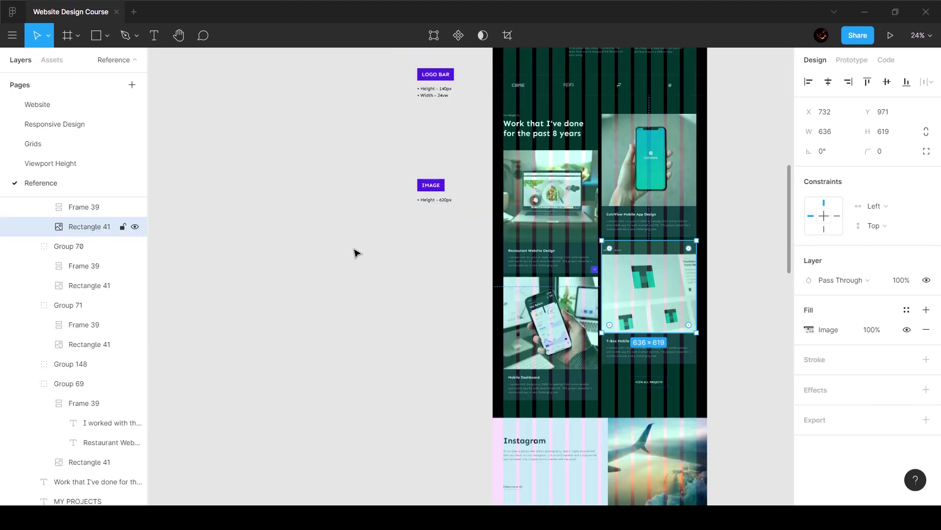
pyautogui.click(68, 104)
pyautogui.click(709, 354)
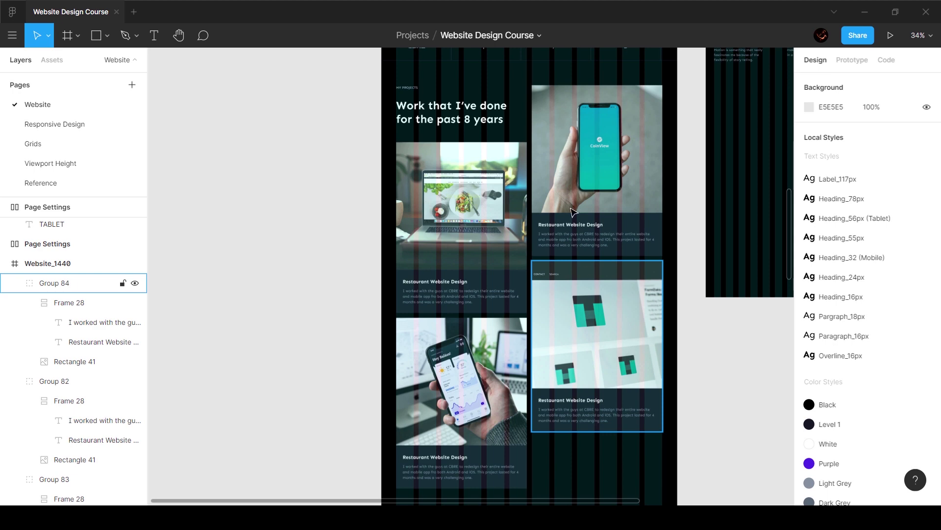
pyautogui.click(52, 183)
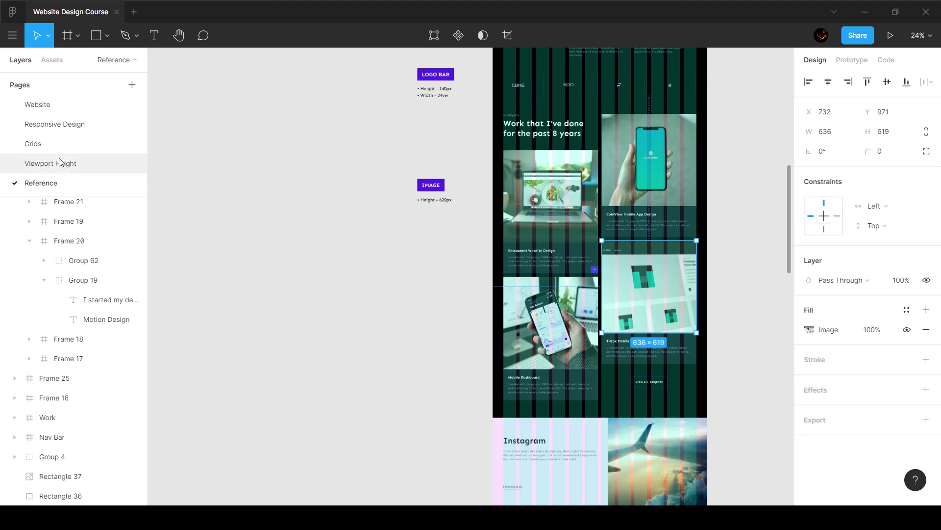
pyautogui.click(50, 104)
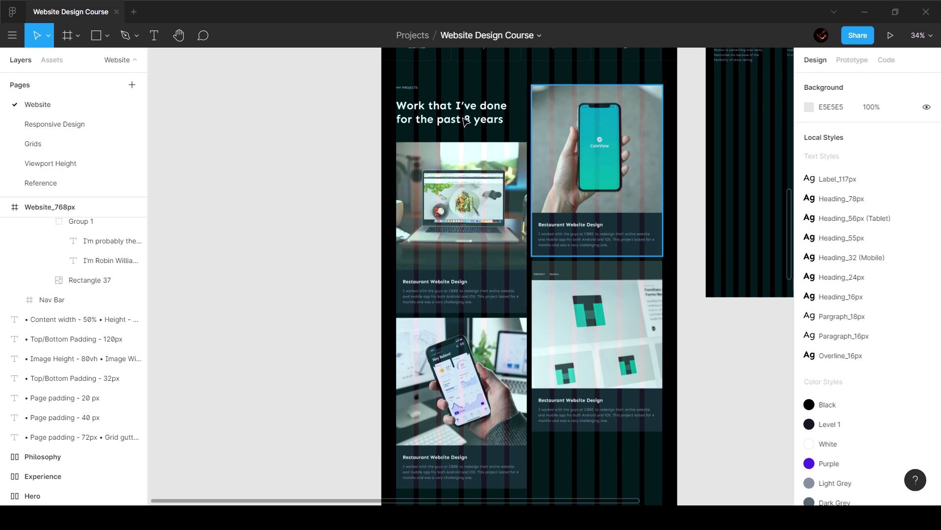
pyautogui.scroll(-3, 645, 333)
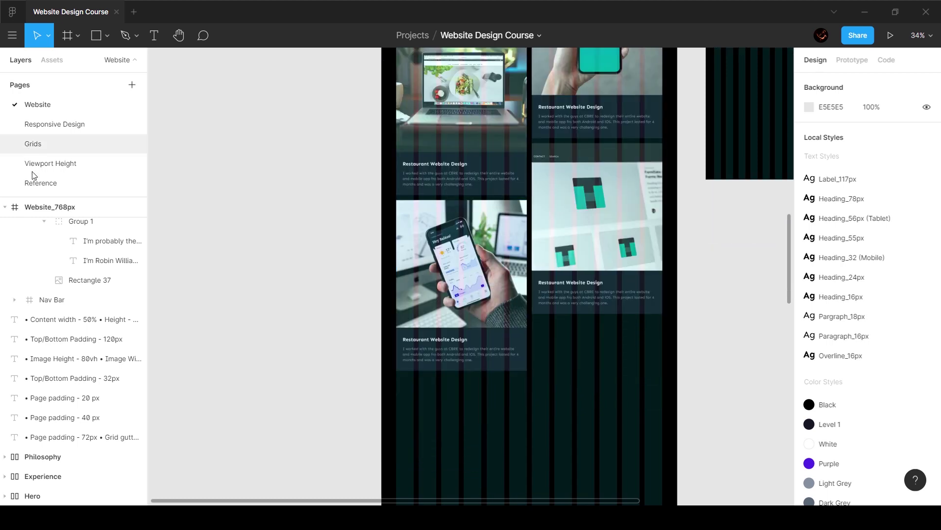
pyautogui.click(46, 183)
pyautogui.scroll(5, 614, 347)
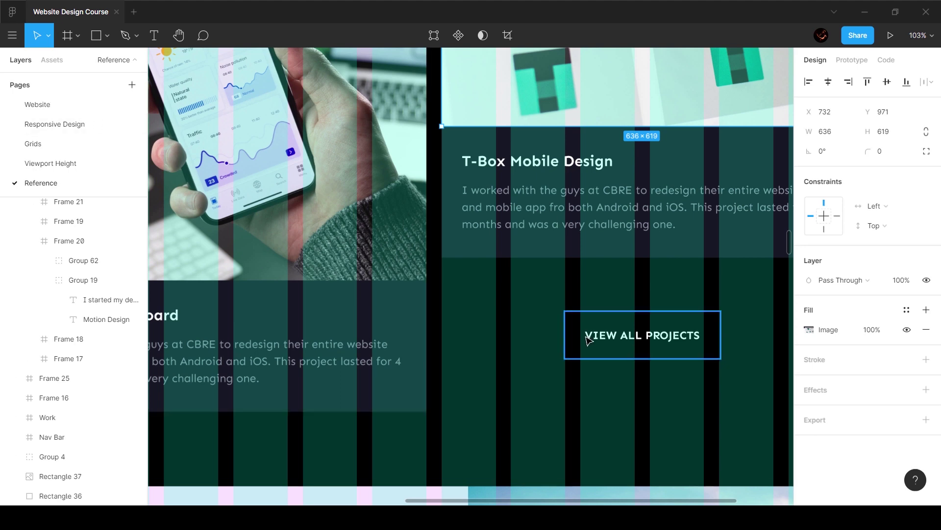
# Step: Inspect the reference VIEW ALL PROJECTS text and the padding around its button
pyautogui.click(644, 335)
pyautogui.click(55, 209)
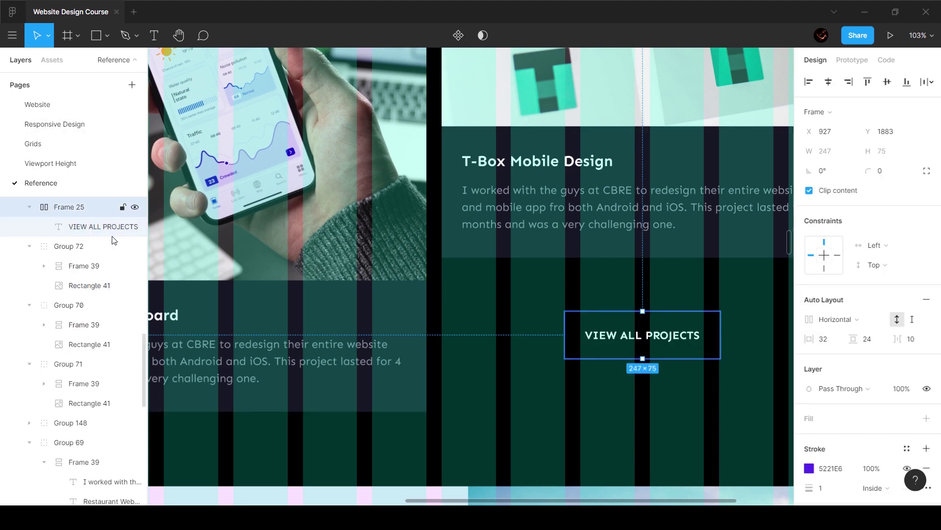
pyautogui.scroll(1, 74, 231)
pyautogui.click(88, 245)
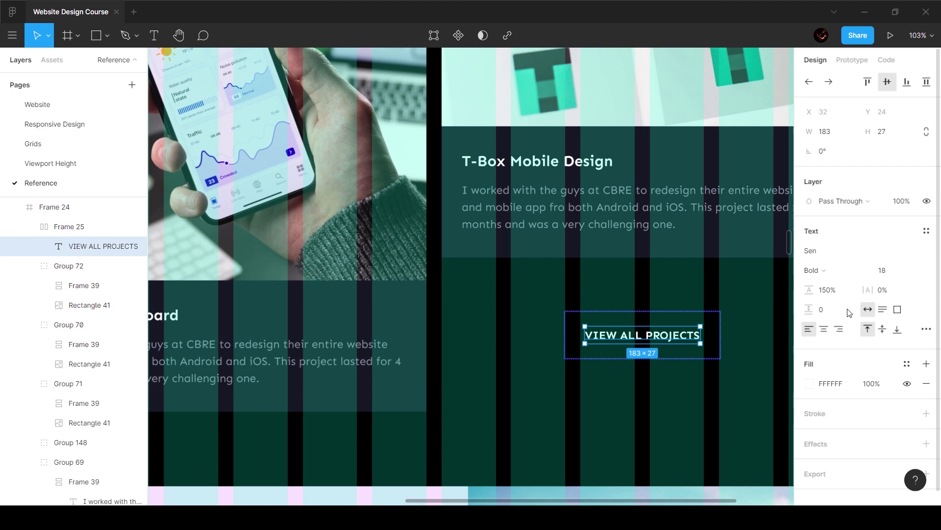
pyautogui.press('alt')
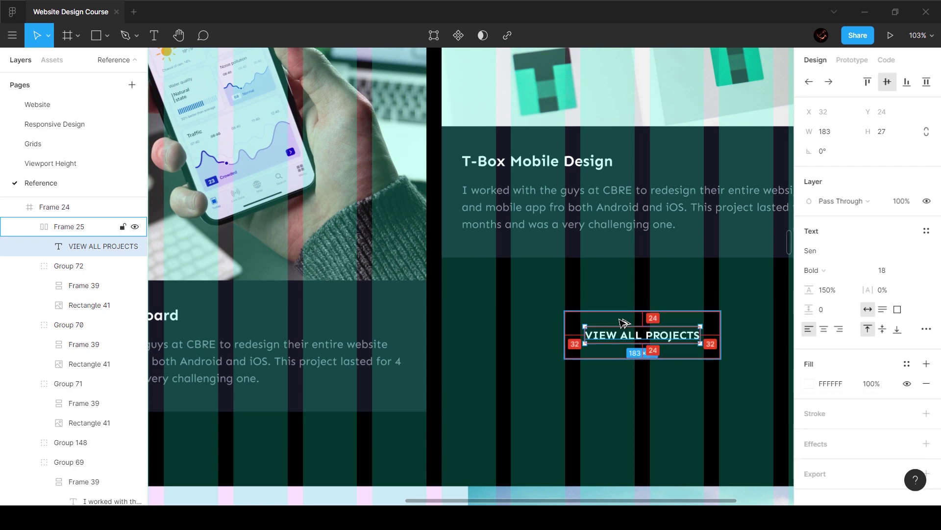
pyautogui.click(49, 107)
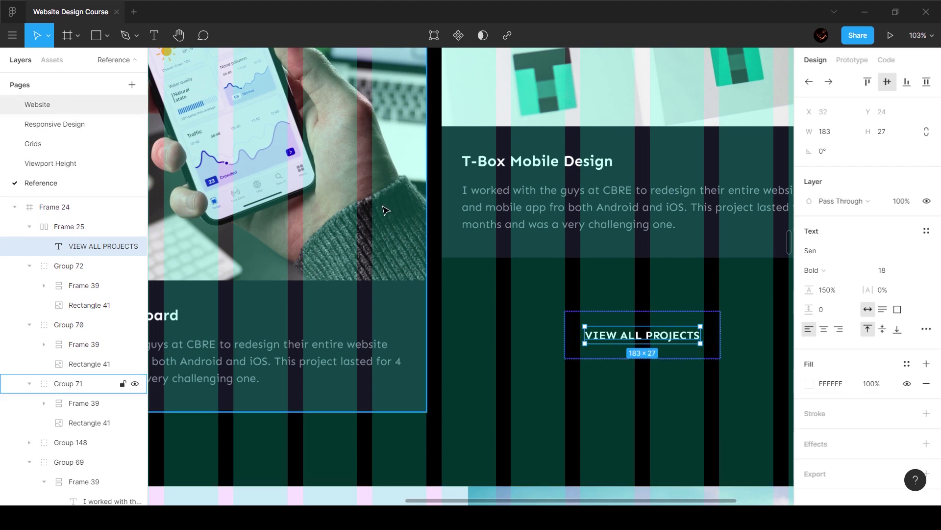
# Step: Add a VIEW ALL PROJECTS text label below the project cards on the Website page
pyautogui.press('t')
pyautogui.click(575, 339)
pyautogui.write('B')
pyautogui.press('Escape')
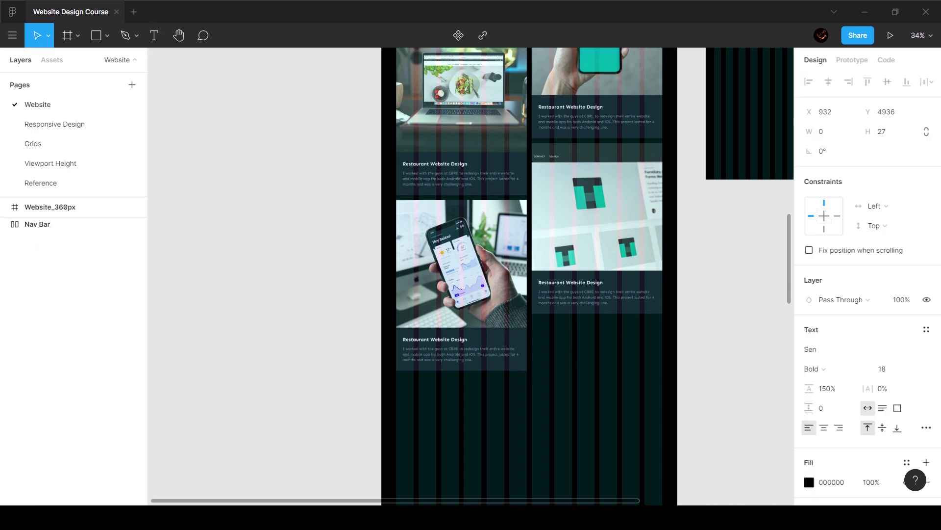
pyautogui.write('VIeW ALL PROJECTS')
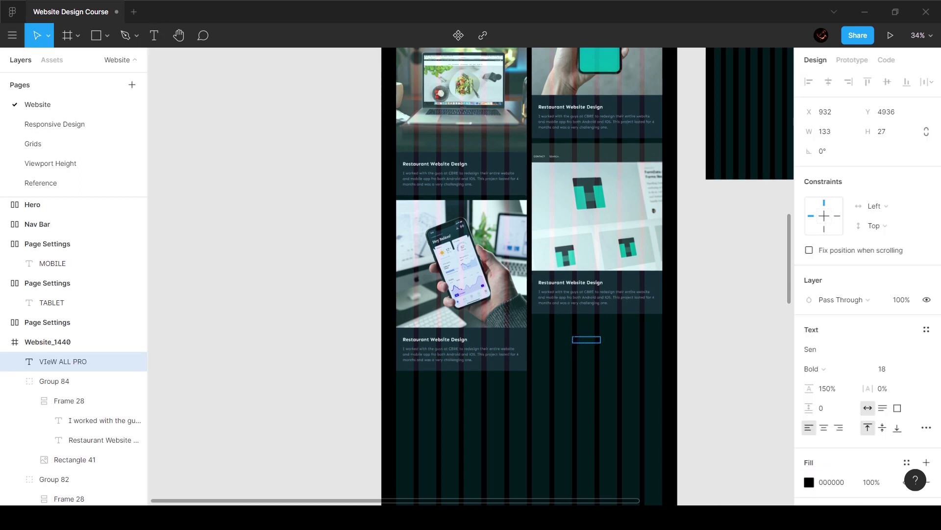
pyautogui.click(69, 183)
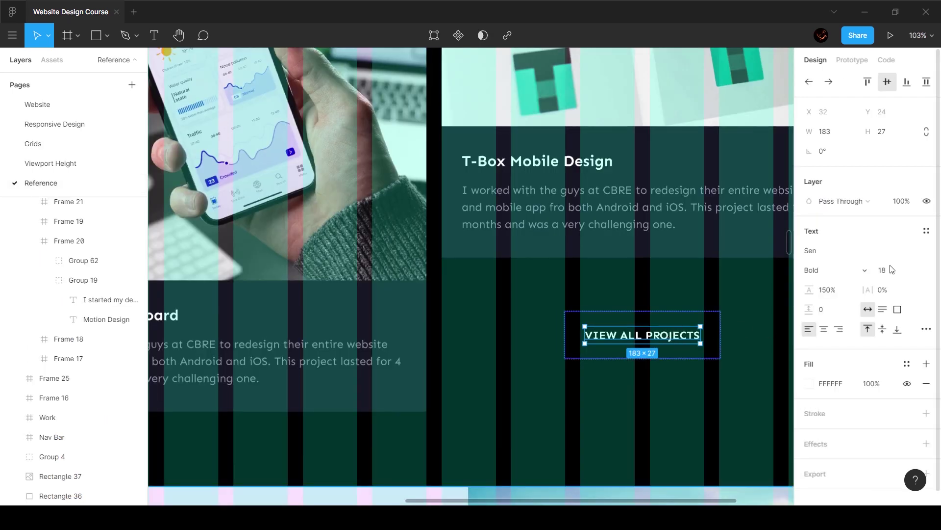
pyautogui.click(37, 104)
# Step: Make the VIEW ALL PROJECTS text white with the White colour style
pyautogui.click(595, 348)
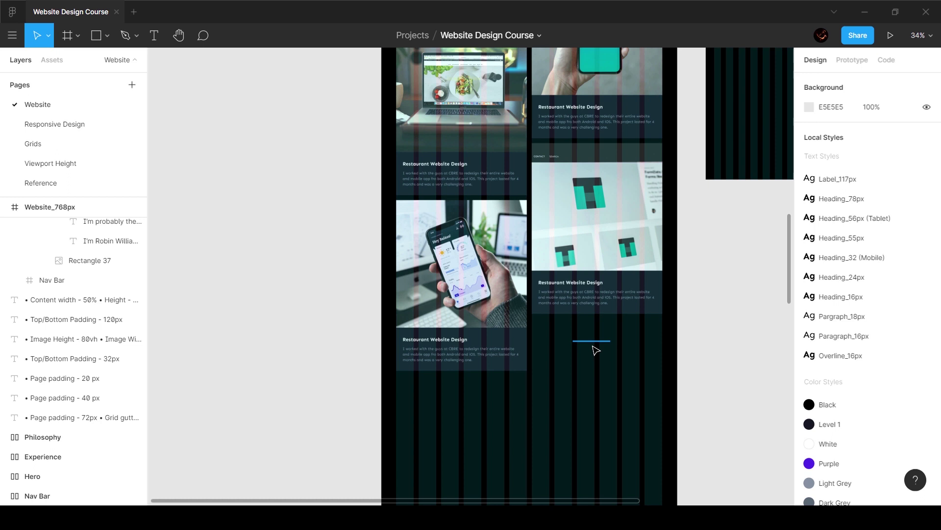
pyautogui.click(591, 339)
pyautogui.click(926, 329)
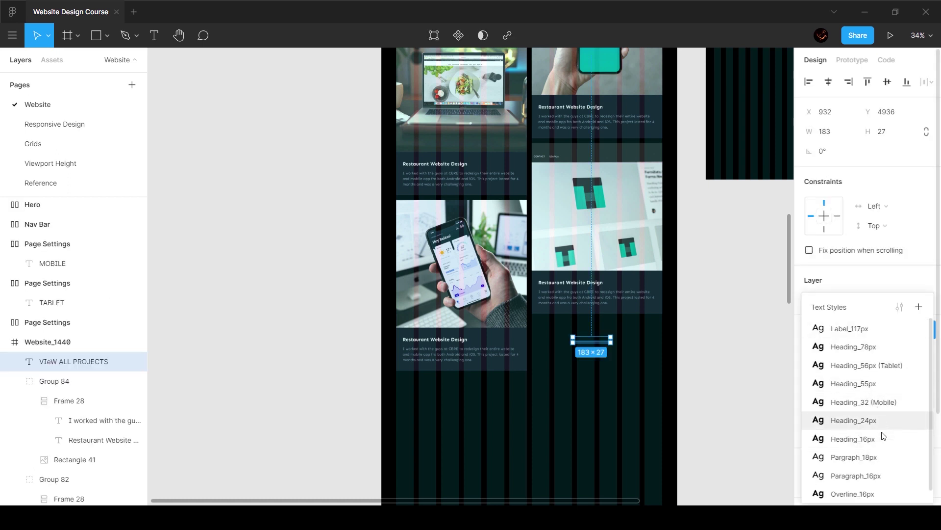
pyautogui.scroll(-1, 880, 437)
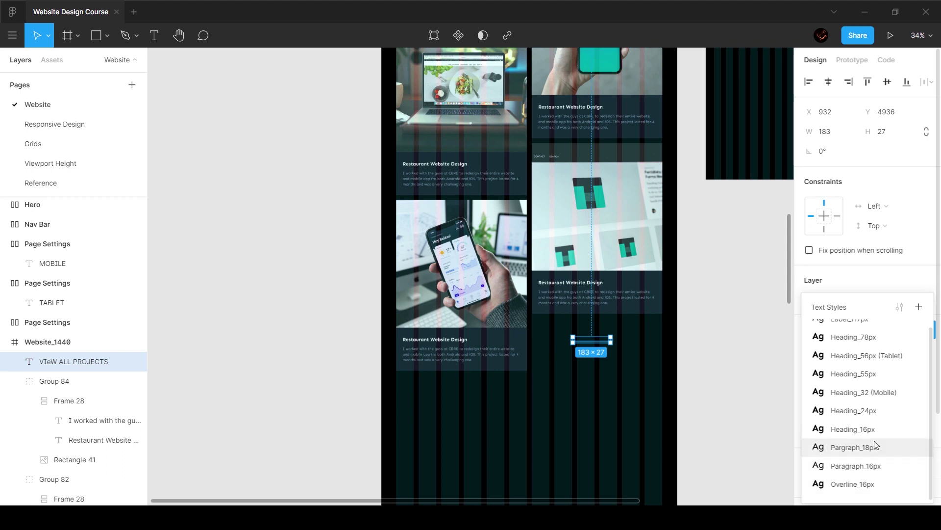
pyautogui.click(657, 391)
pyautogui.click(602, 343)
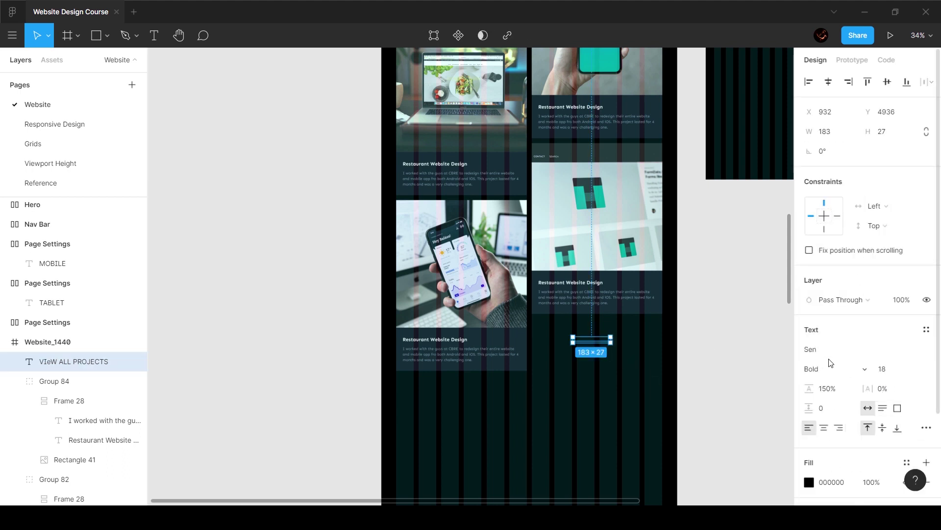
pyautogui.click(908, 463)
pyautogui.click(859, 464)
pyautogui.scroll(5, 590, 340)
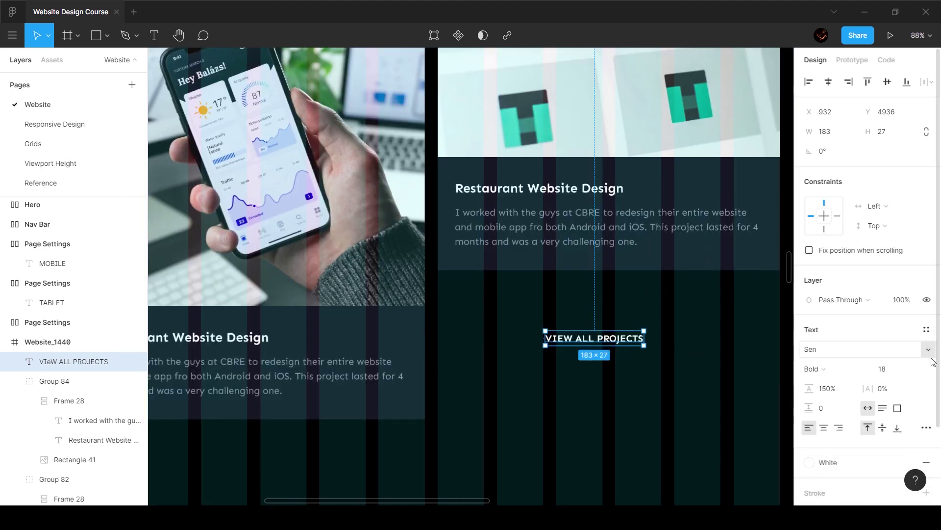
# Step: Save the text formatting as a Button_18px text style and wrap it in auto layout
pyautogui.click(926, 332)
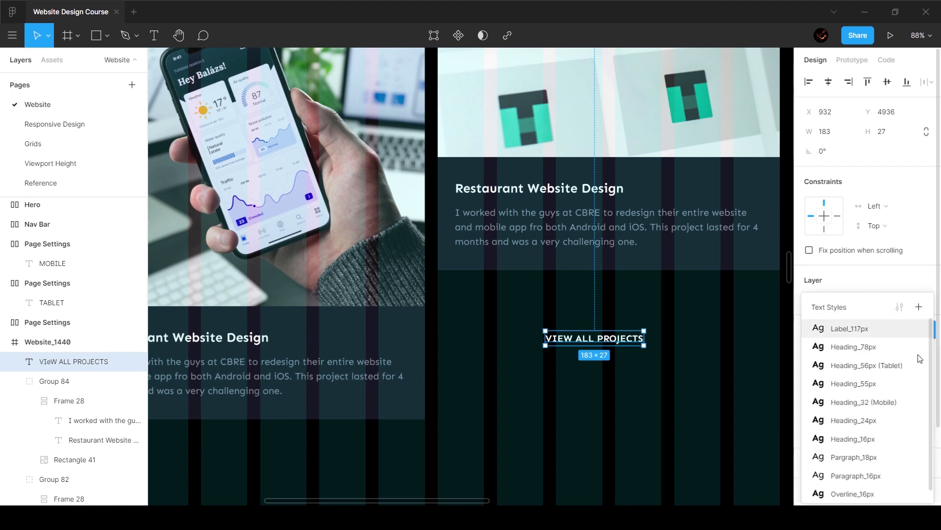
pyautogui.click(919, 307)
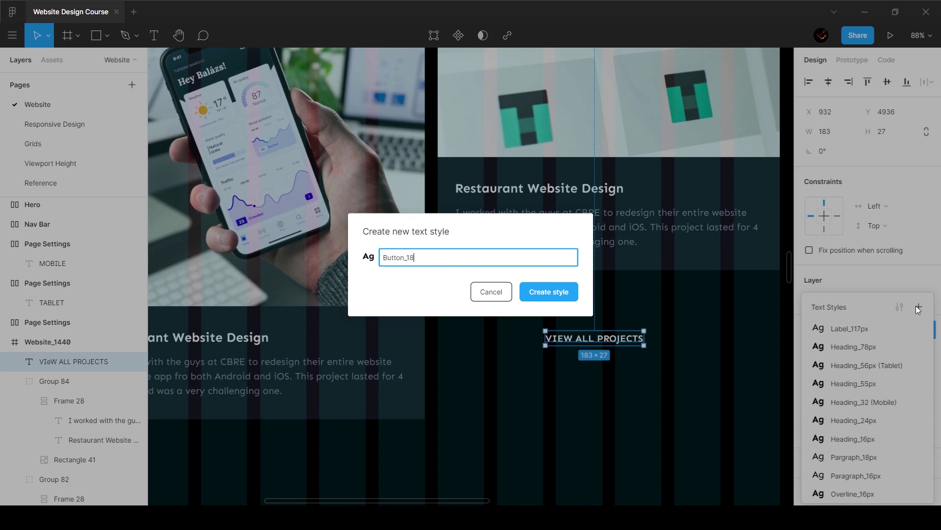
pyautogui.press('Return')
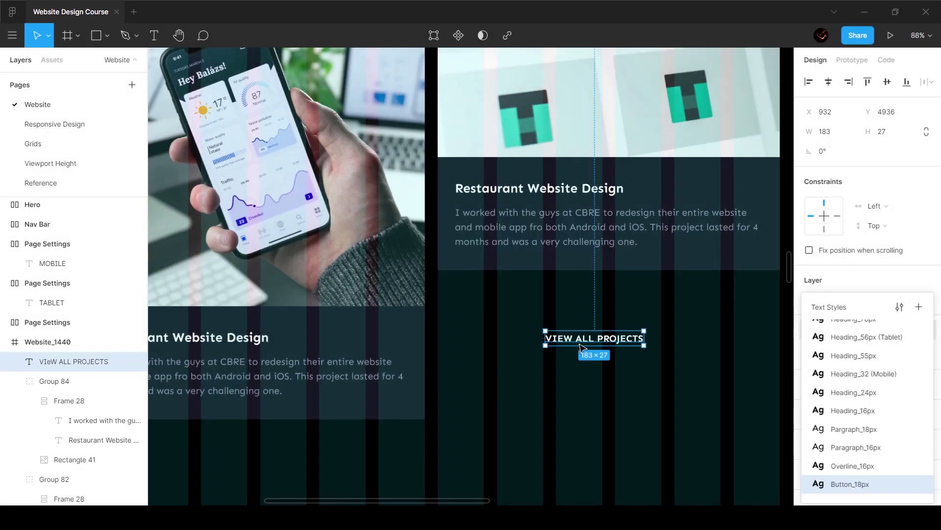
pyautogui.hotkey('shift', 'a')
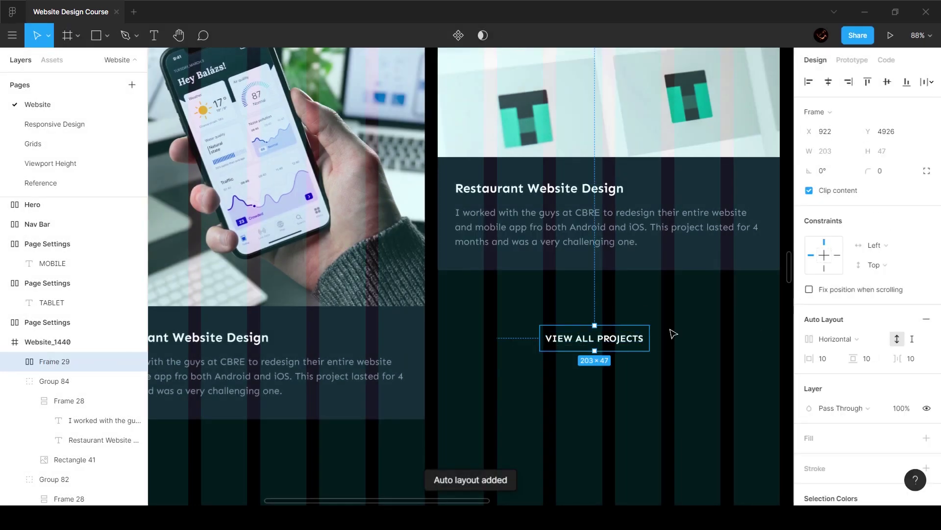
# Step: Give the button frame a 1 px purple border from the Purple colour style
pyautogui.scroll(-3, 912, 335)
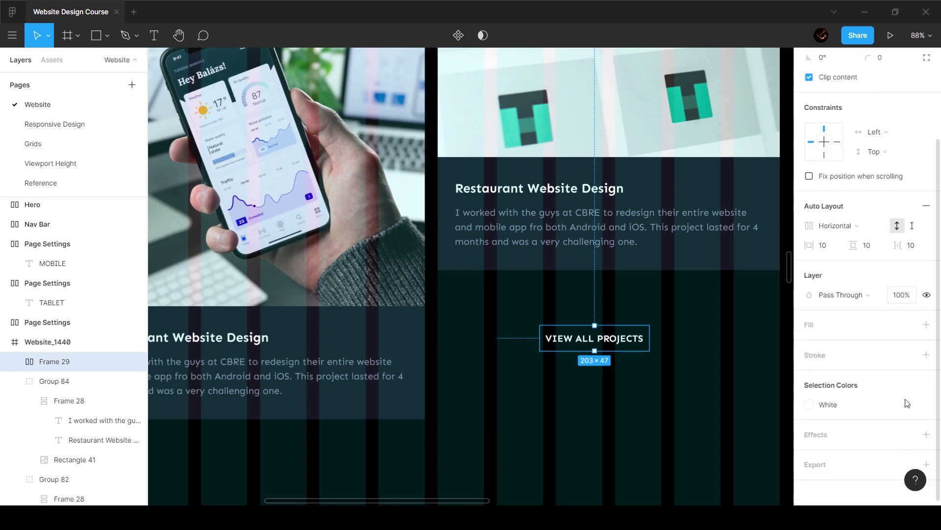
pyautogui.click(908, 350)
pyautogui.click(878, 397)
pyautogui.click(637, 378)
pyautogui.click(618, 344)
# Step: Set the button's horizontal padding to 32 and adjust its vertical padding
pyautogui.click(827, 244)
pyautogui.write('32')
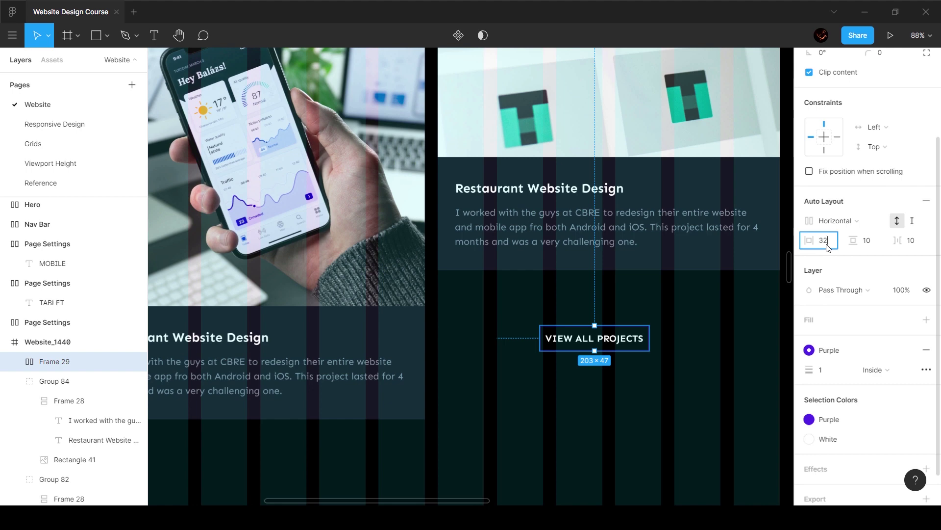
pyautogui.press('Return')
pyautogui.click(865, 240)
pyautogui.write('8')
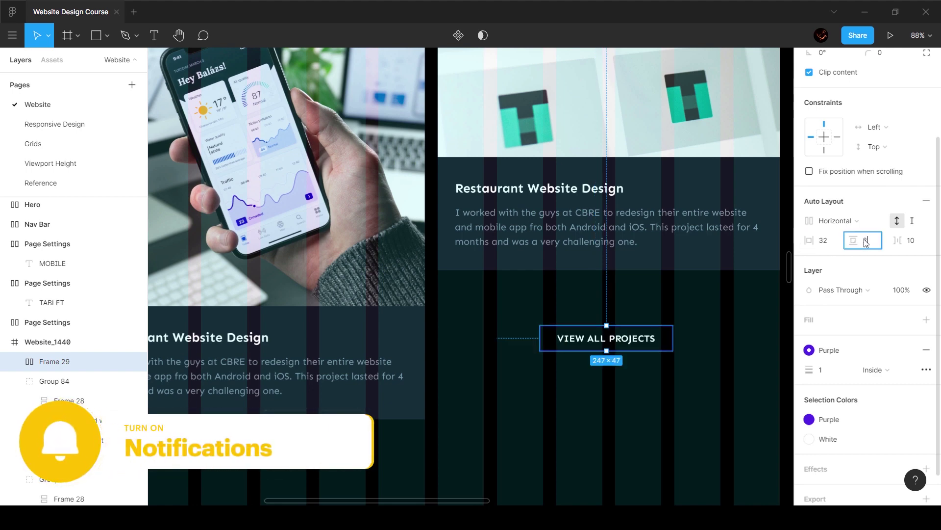
pyautogui.write('4')
pyautogui.press('Return')
# Step: Deselect the button and inspect the phone image in the left project card
pyautogui.click(599, 401)
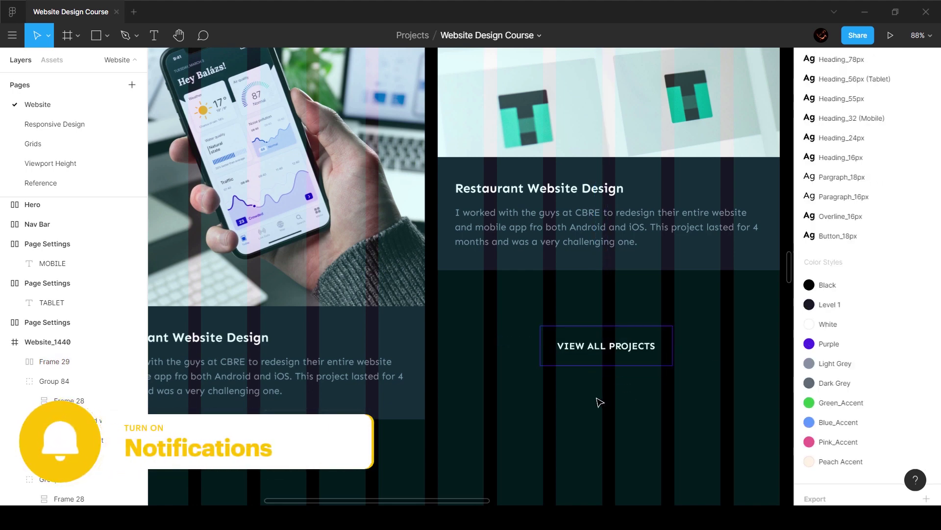
pyautogui.hscroll(-3, 600, 400)
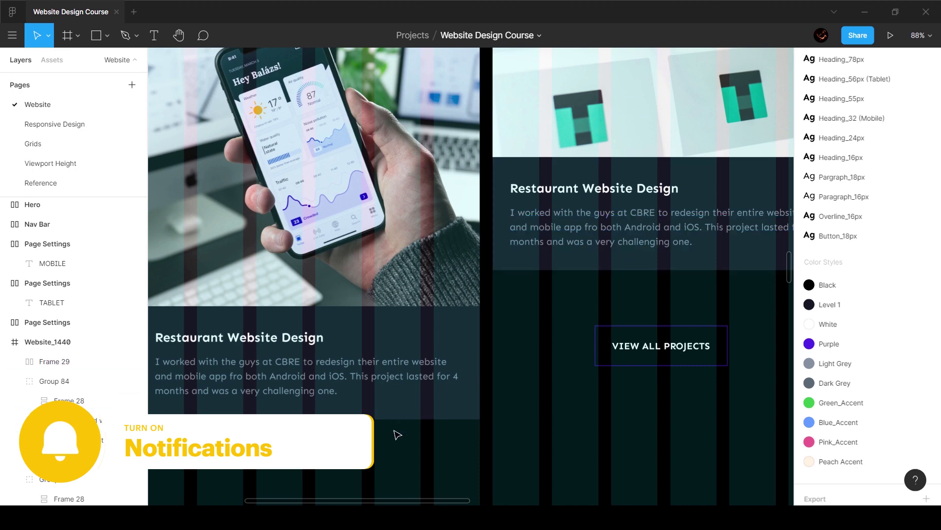
pyautogui.hscroll(-10, 397, 435)
pyautogui.click(531, 266)
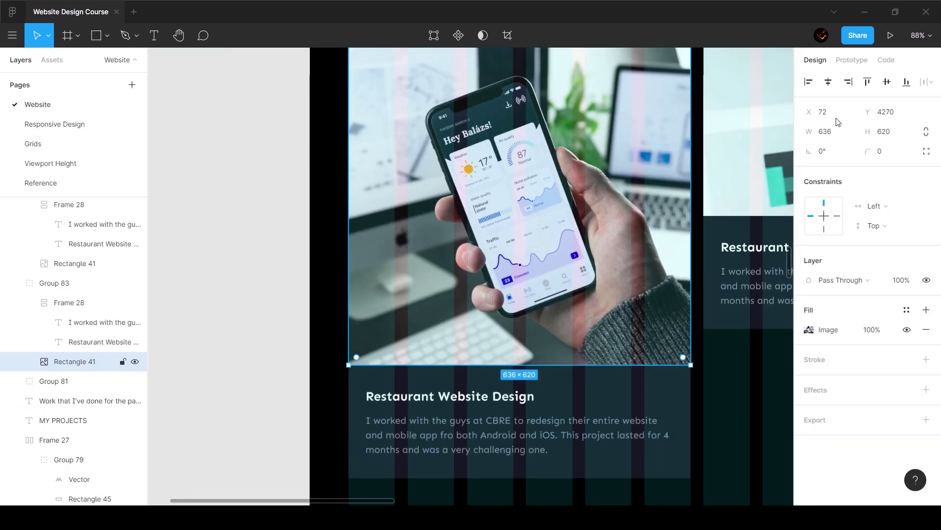
pyautogui.keyDown('ctrl'); pyautogui.scroll(-10, 378, 211); pyautogui.keyUp('ctrl')
pyautogui.scroll(3, 368, 220)
pyautogui.click(357, 237)
# Step: Relabel the purple EXPERIENCE SECTION tag text to PROJECTS
pyautogui.scroll(4, 361, 177)
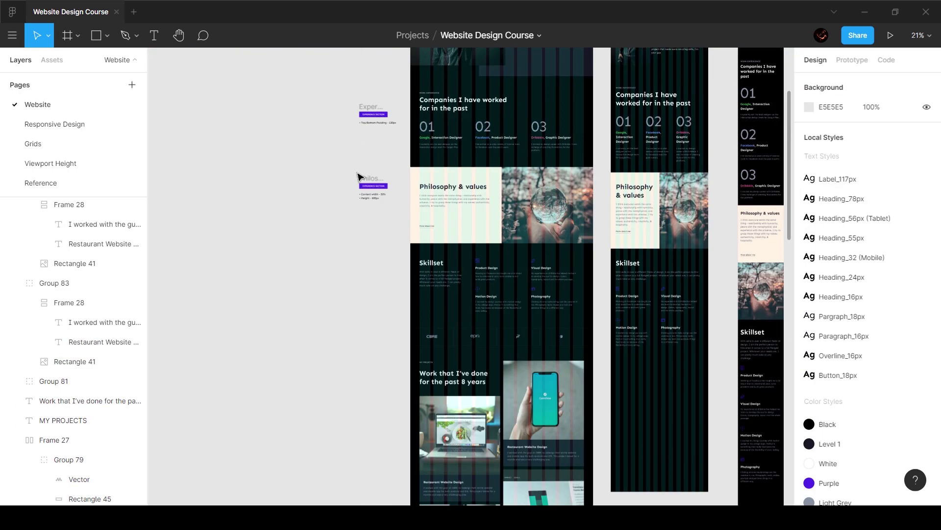
pyautogui.moveTo(406, 241); pyautogui.dragTo(329, 163)
pyautogui.keyDown('alt'); pyautogui.moveTo(369, 193); pyautogui.dragTo(374, 475); pyautogui.keyUp('alt')
pyautogui.scroll(-3, 385, 472)
pyautogui.keyDown('ctrl'); pyautogui.scroll(3, 376, 380); pyautogui.keyUp('ctrl')
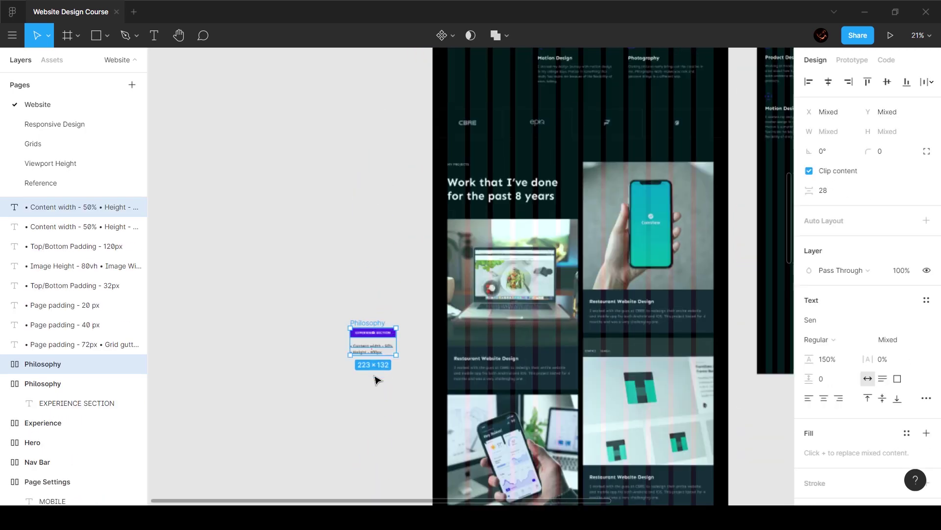
pyautogui.keyDown('ctrl'); pyautogui.scroll(5, 376, 380); pyautogui.keyUp('ctrl')
pyautogui.click(346, 298)
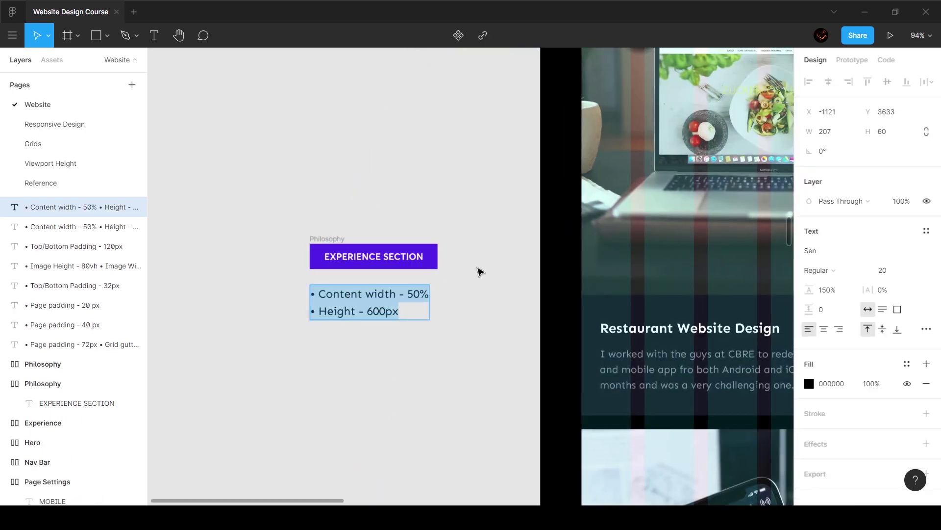
pyautogui.click(386, 257)
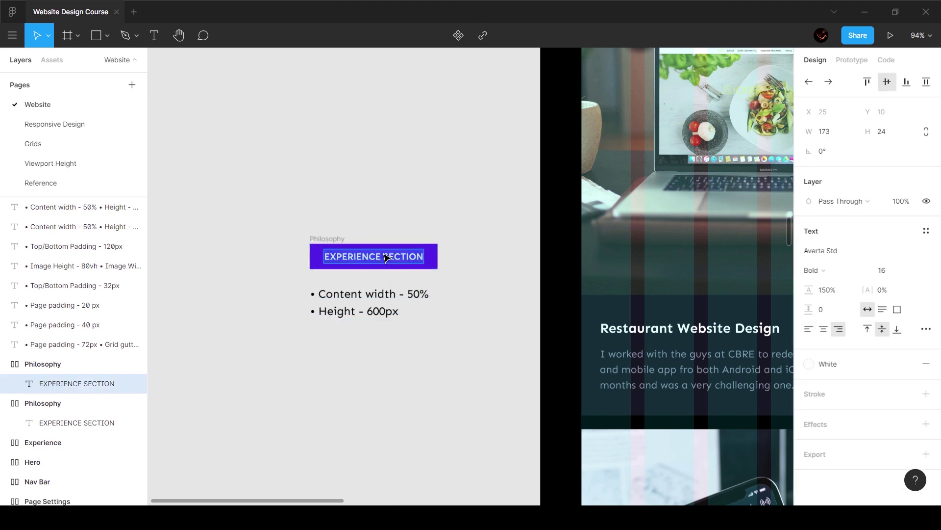
pyautogui.write('PROJECTS')
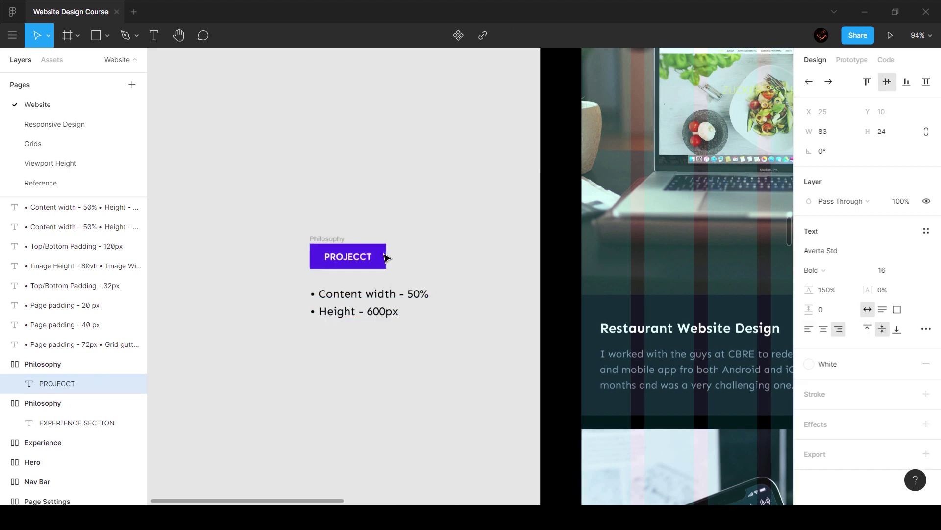
# Step: Rename the tag's frame layer to Projects
pyautogui.click(321, 238)
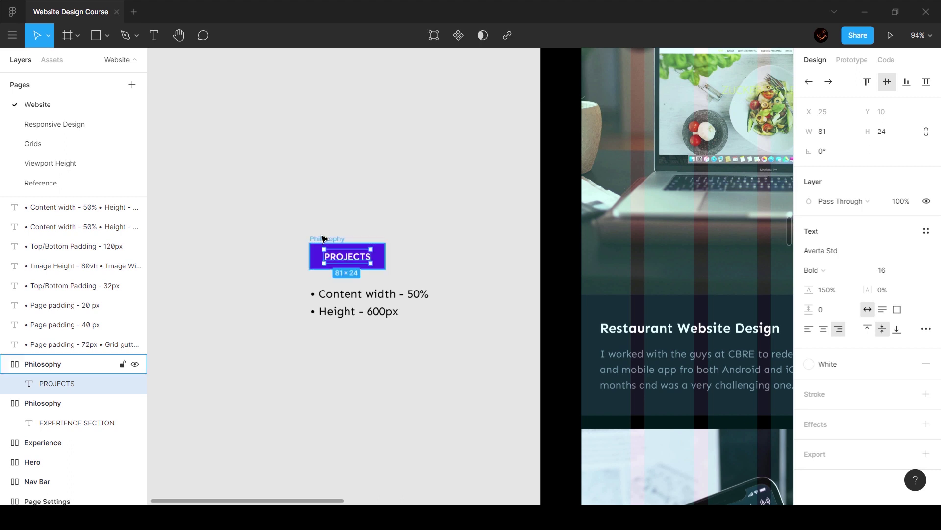
pyautogui.hotkey('ctrl', 'r')
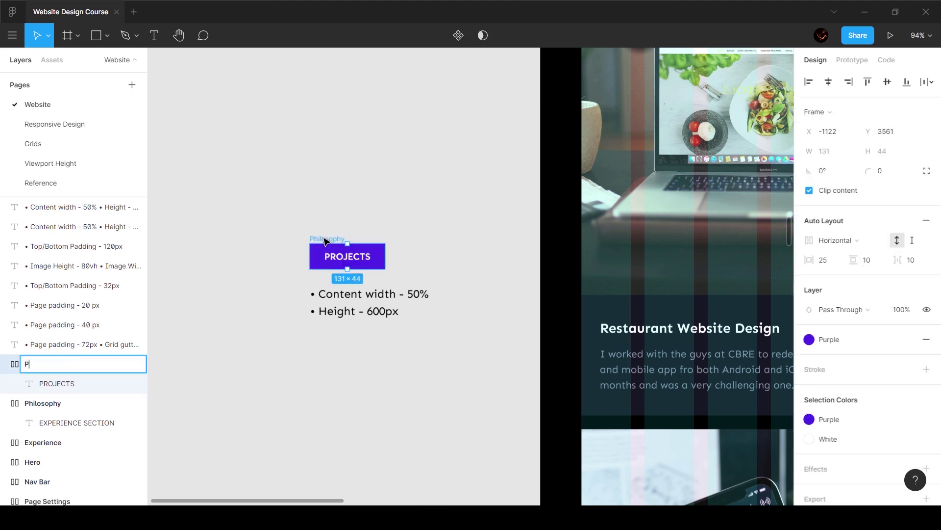
pyautogui.write('Projects')
pyautogui.click(396, 199)
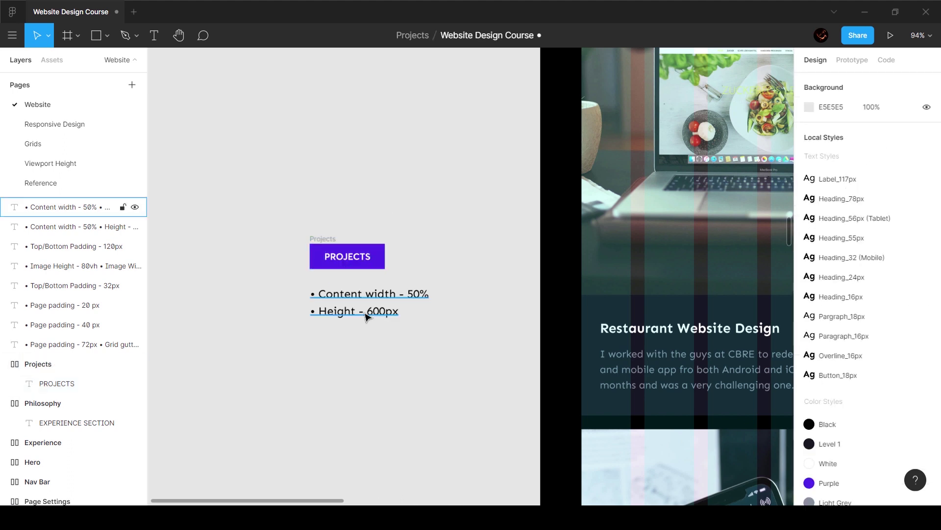
# Step: Rewrite the bullet note toward 'Image height - 620px'
pyautogui.doubleClick(389, 295)
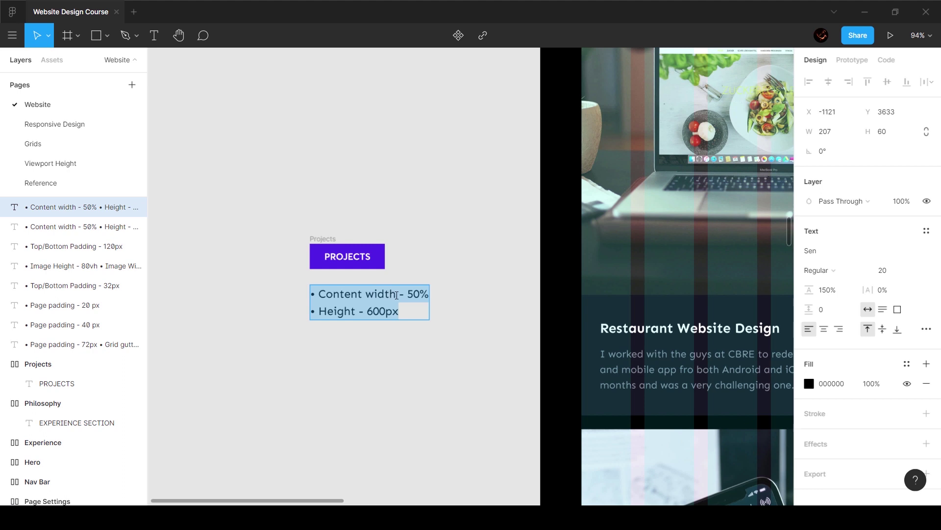
pyautogui.moveTo(397, 294); pyautogui.dragTo(327, 299)
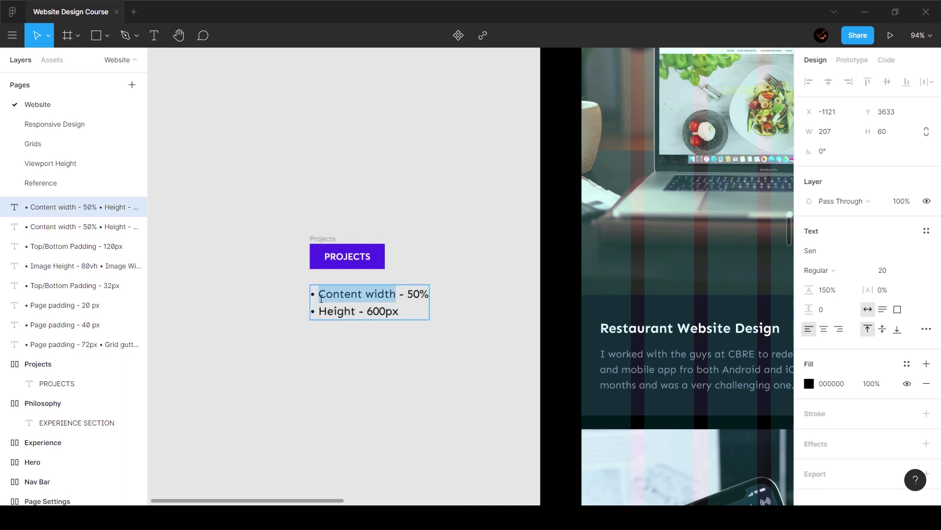
pyautogui.write('IN')
pyautogui.write('mahe')
pyautogui.write('ge height')
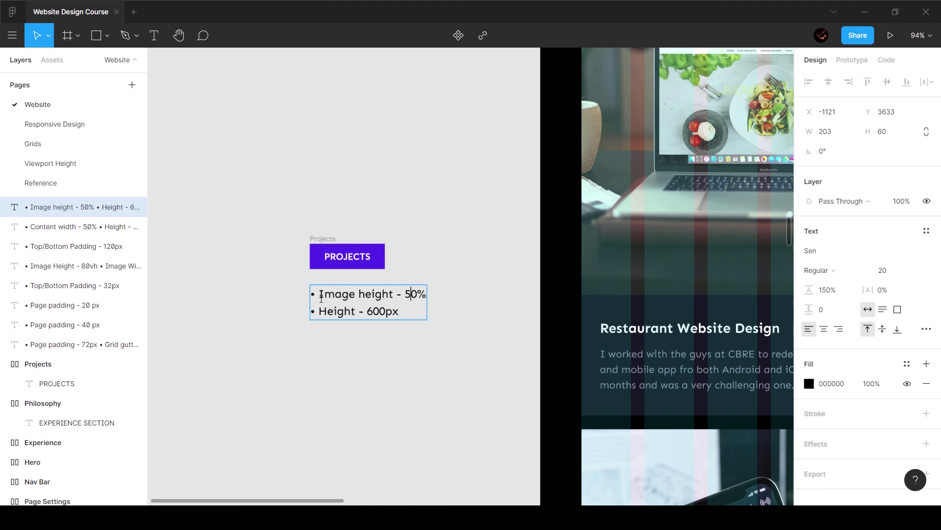
pyautogui.hotkey('ctrl', 'shift', 'Right')
pyautogui.hotkey('ctrl', 'shift', 'Right')
pyautogui.write('62 - 600px')
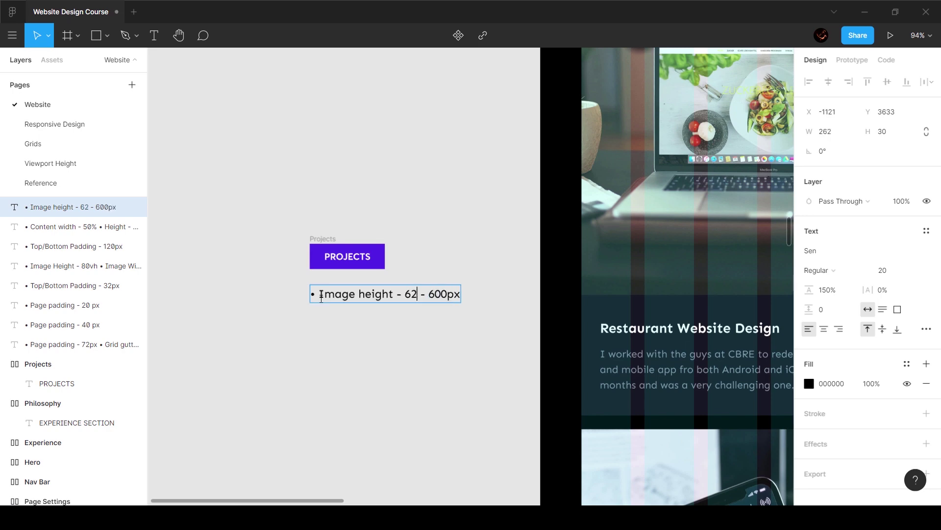
pyautogui.press('Delete')
pyautogui.press('Delete')
pyautogui.press('Delete')
pyautogui.press('Delete')
pyautogui.press('Delete')
pyautogui.click(397, 355)
pyautogui.click(594, 325)
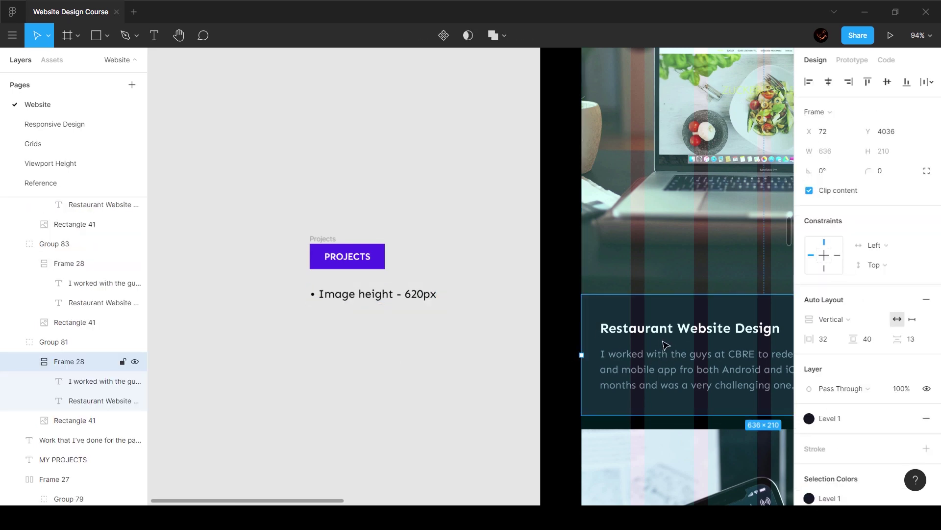
pyautogui.scroll(-5, 665, 343)
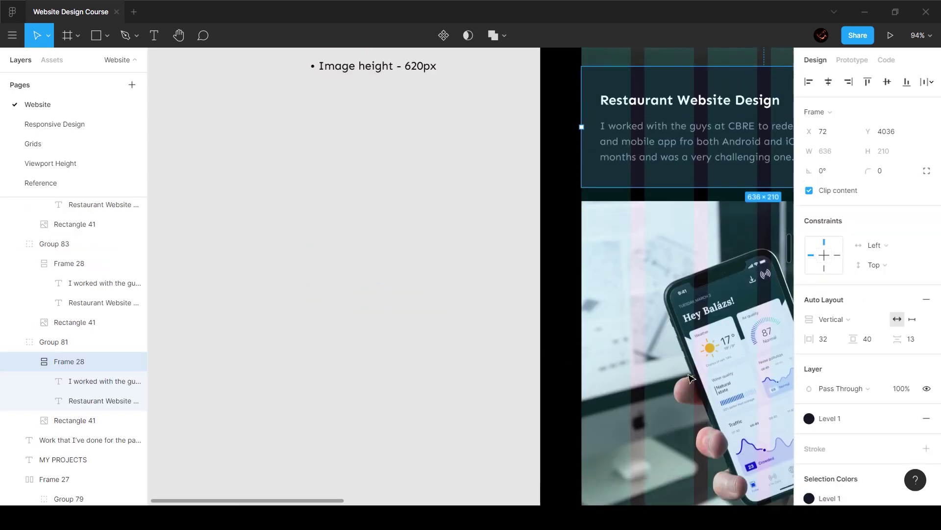
pyautogui.hscroll(6, 691, 377)
pyautogui.doubleClick(553, 353)
pyautogui.doubleClick(531, 381)
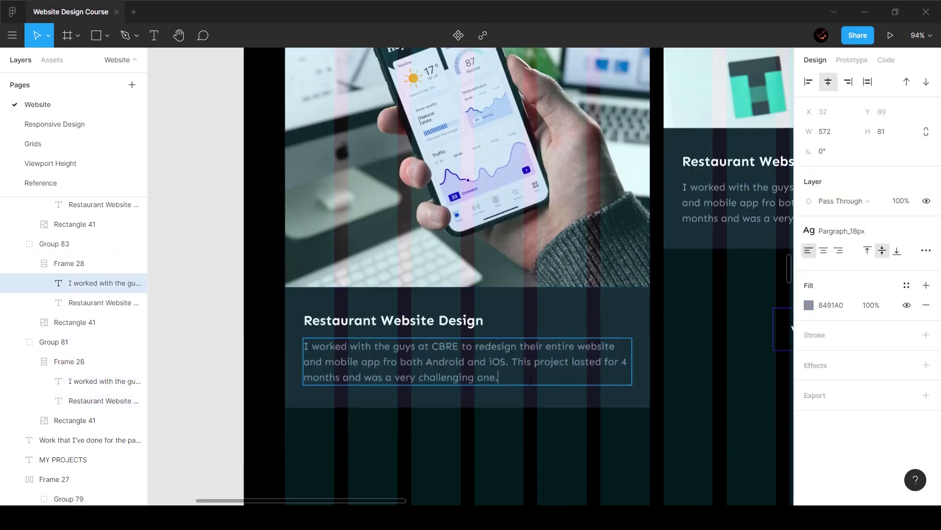
pyautogui.press('Return')
pyautogui.press('Return')
pyautogui.press('Return')
pyautogui.press('Return')
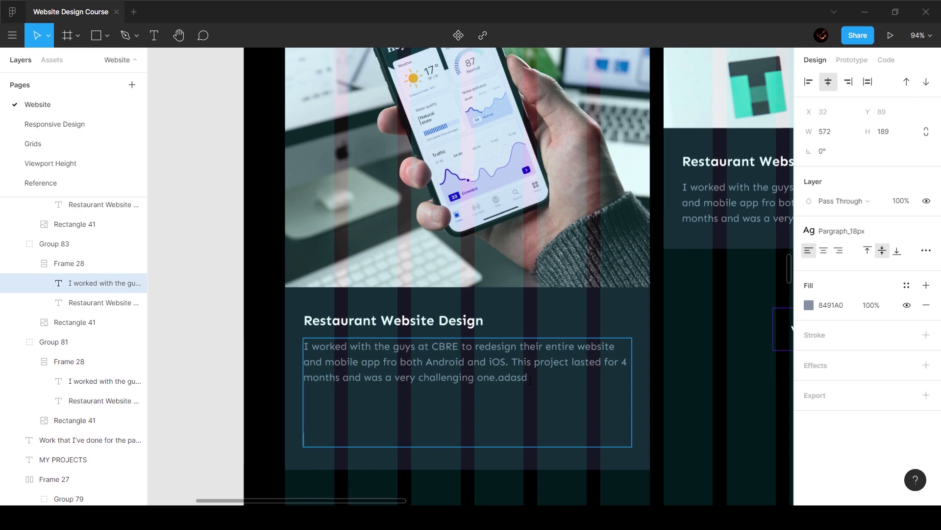
pyautogui.hotkey('ctrl', 'z')
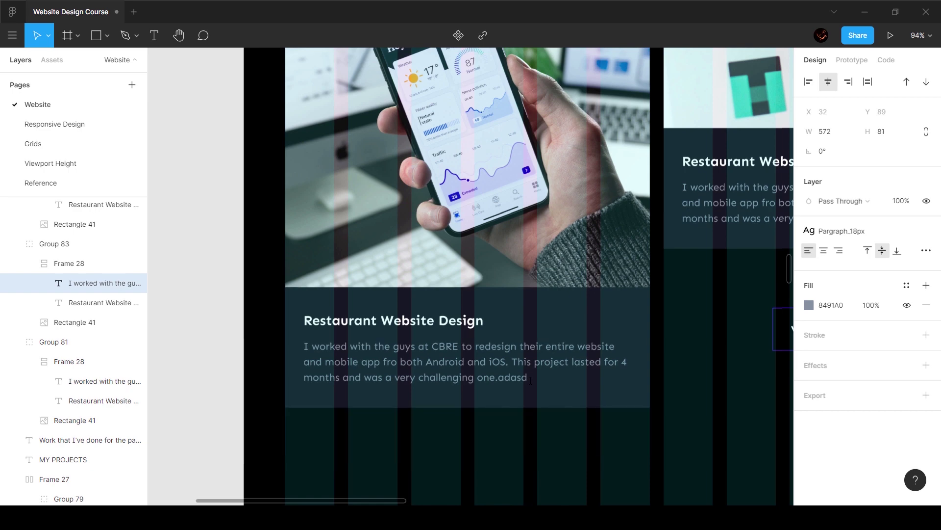
pyautogui.press('Escape')
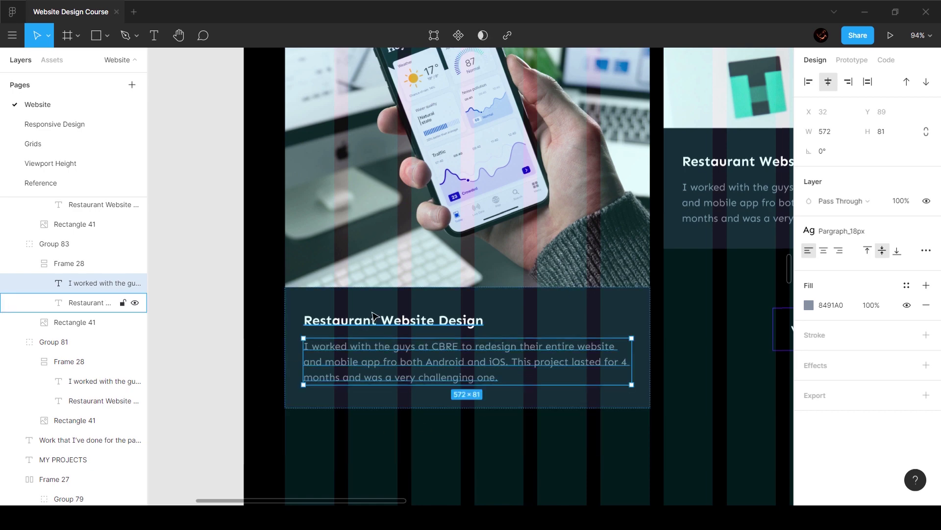
pyautogui.click(255, 368)
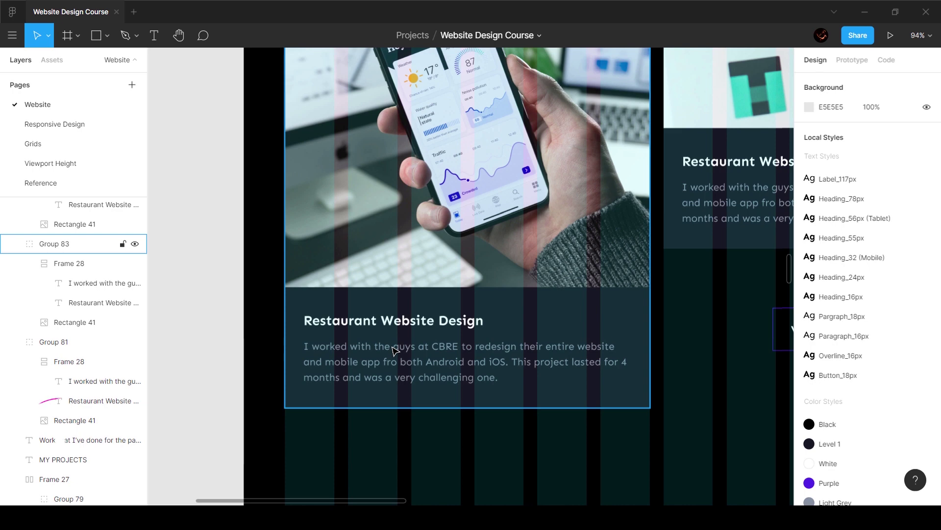
pyautogui.hscroll(5, 599, 347)
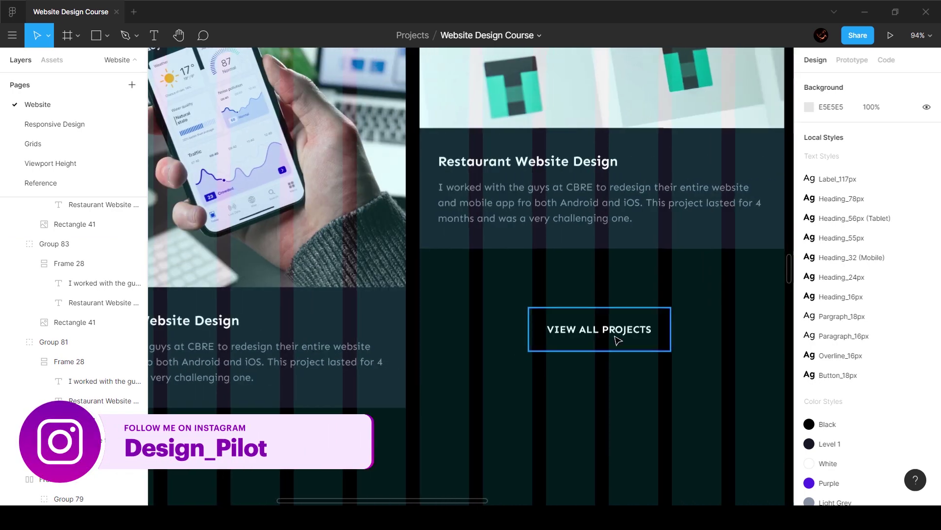
# Step: Align the VIEW ALL PROJECTS button to the horizontal centre of its card group
pyautogui.click(618, 339)
pyautogui.keyDown('shift'); pyautogui.click(666, 236); pyautogui.keyUp('shift')
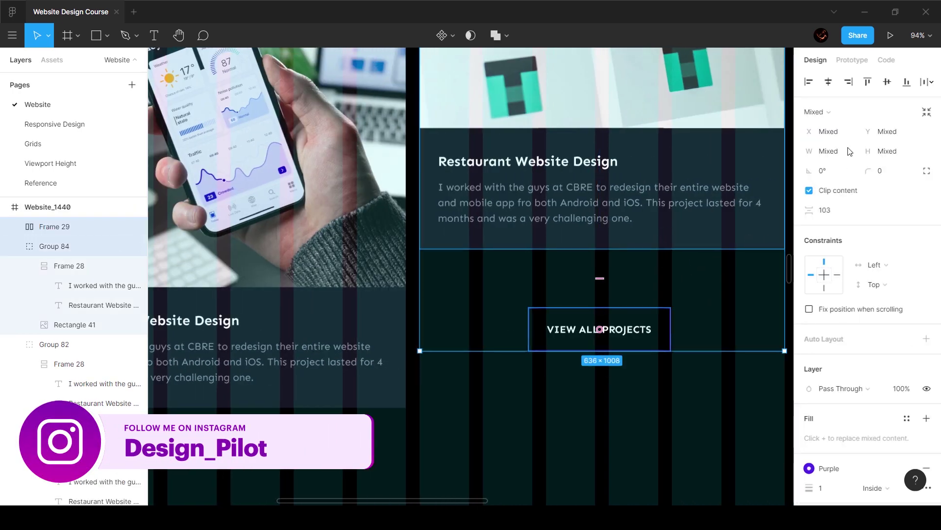
pyautogui.click(829, 82)
pyautogui.click(441, 299)
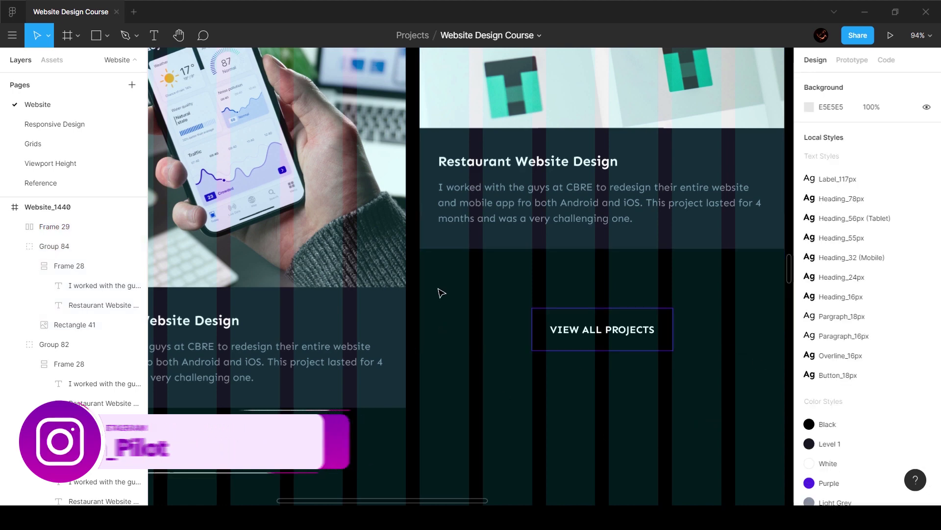
# Step: Vertically centre the button using a temporary grey rectangle, then delete the rectangle
pyautogui.press('r')
pyautogui.moveTo(420, 249); pyautogui.dragTo(472, 410)
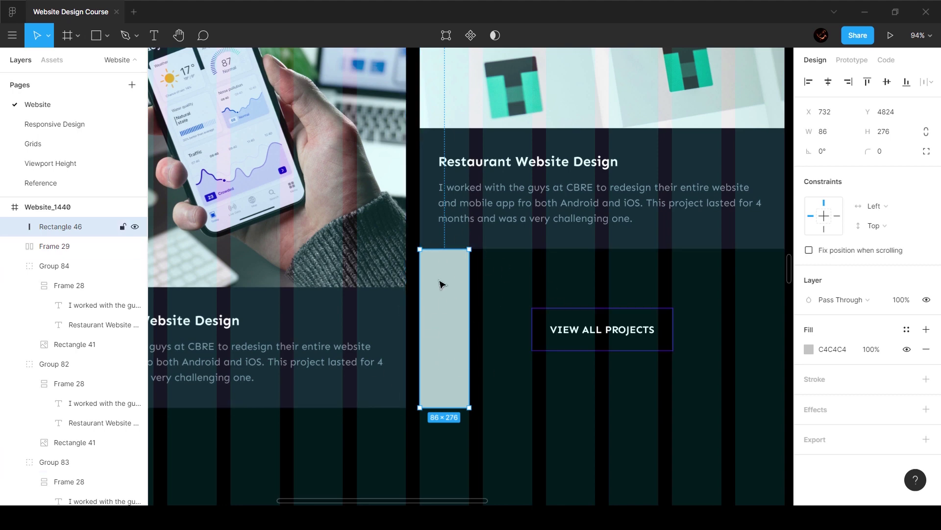
pyautogui.keyDown('shift'); pyautogui.click(637, 329); pyautogui.keyUp('shift')
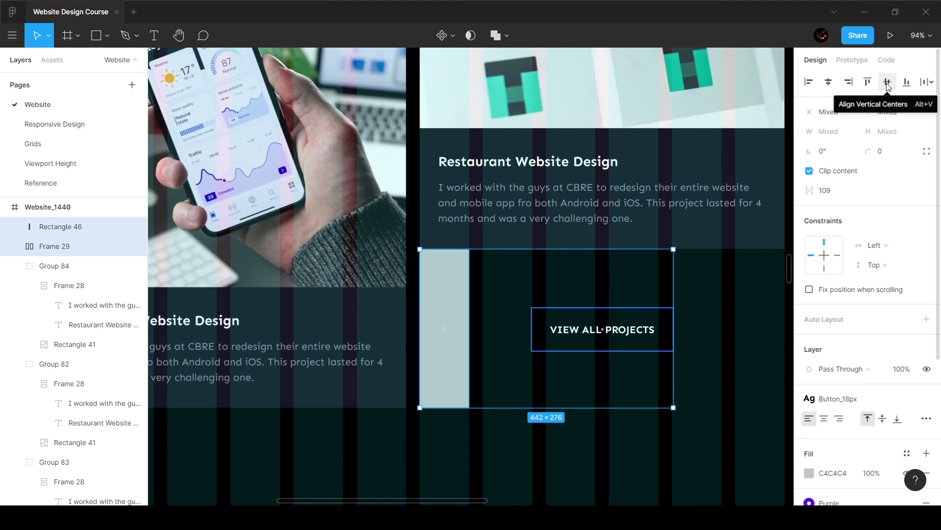
pyautogui.click(888, 86)
pyautogui.click(637, 433)
pyautogui.click(453, 343)
pyautogui.press('Delete')
# Step: Wrap all project cards and the VIEW ALL PROJECTS button in a new frame
pyautogui.scroll(-6, 454, 350)
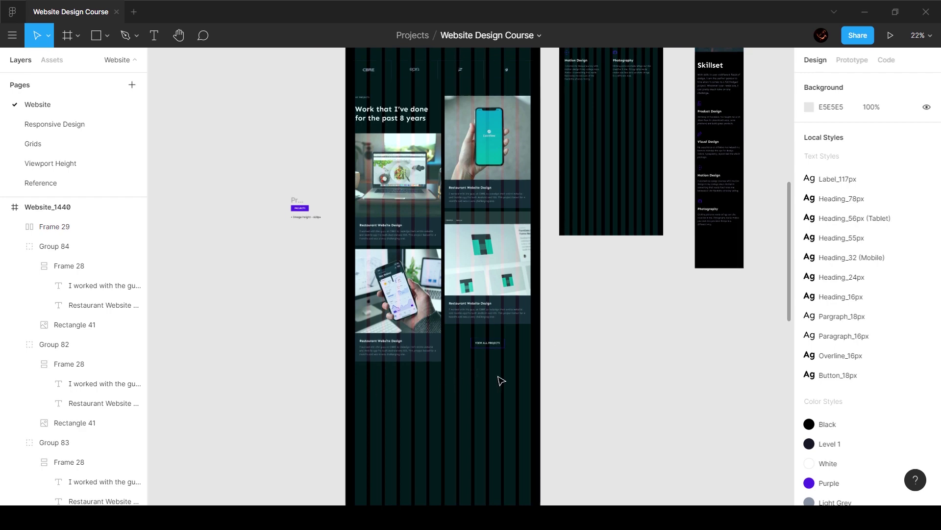
pyautogui.scroll(4, 500, 380)
pyautogui.scroll(-2, 327, 170)
pyautogui.moveTo(356, 187); pyautogui.dragTo(532, 441)
pyautogui.rightClick(500, 307)
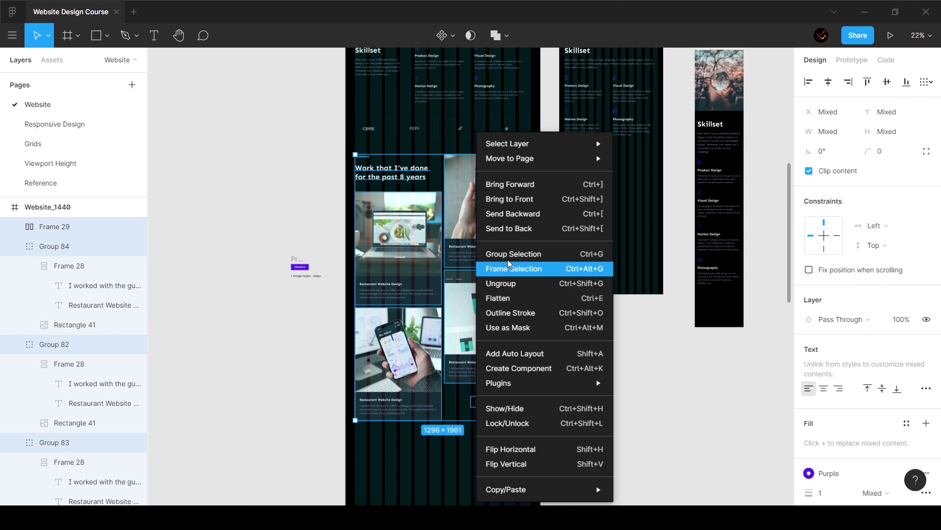
pyautogui.click(510, 268)
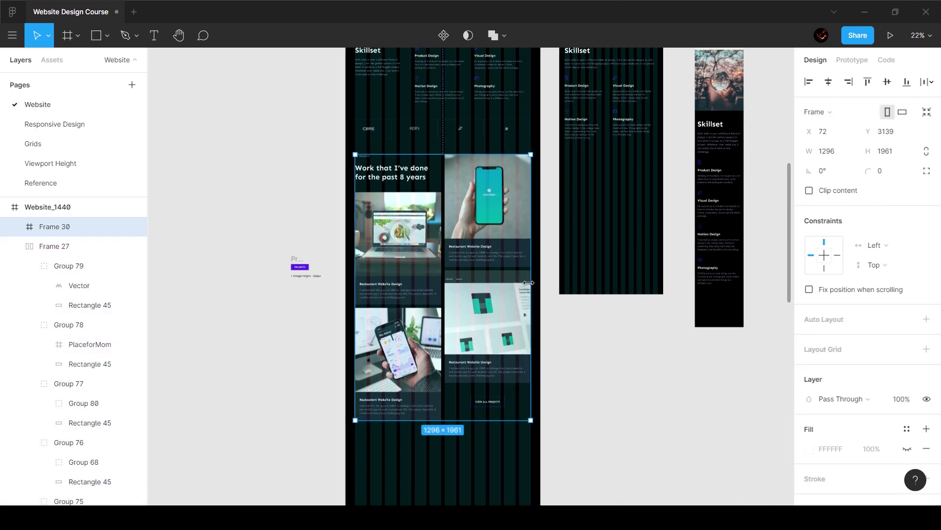
# Step: Resize the new frame to 1440 × 2201 and check the cards inside it
pyautogui.press('alt')
pyautogui.moveTo(533, 282); pyautogui.dragTo(541, 282)
pyautogui.moveTo(446, 155); pyautogui.dragTo(446, 139)
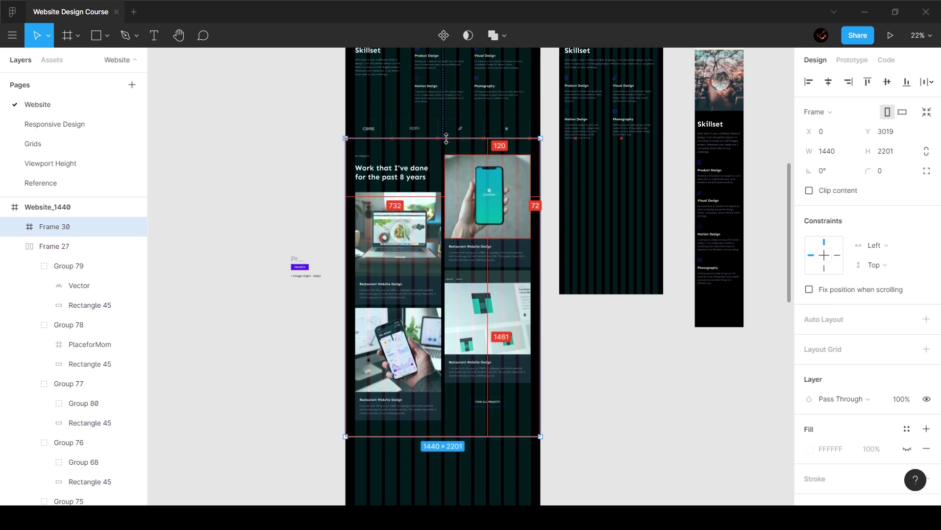
pyautogui.click(435, 418)
pyautogui.click(552, 420)
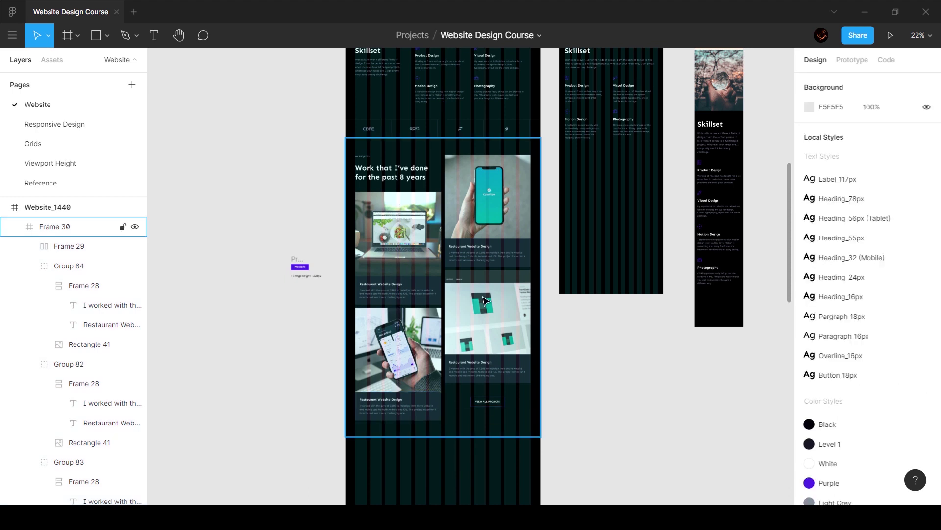
pyautogui.keyDown('ctrl'); pyautogui.click(525, 338); pyautogui.keyUp('ctrl')
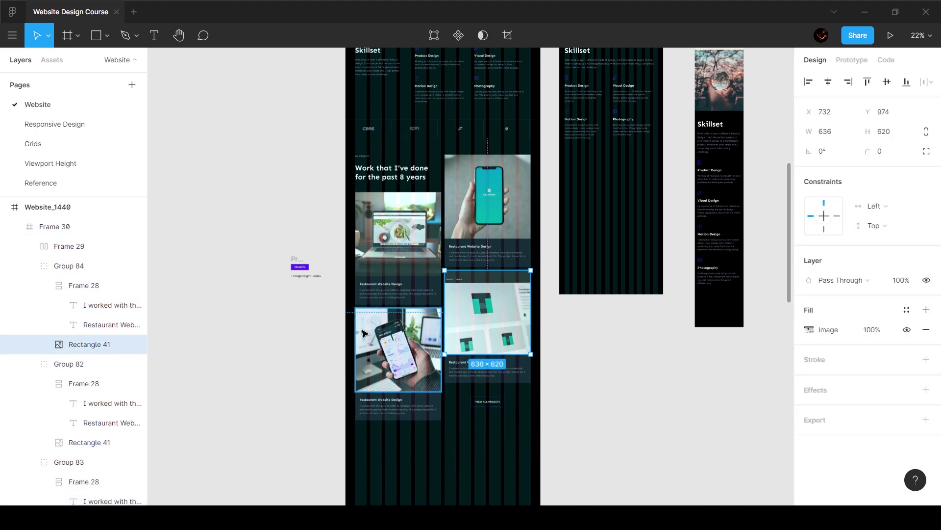
pyautogui.keyDown('ctrl'); pyautogui.click(360, 362); pyautogui.keyUp('ctrl')
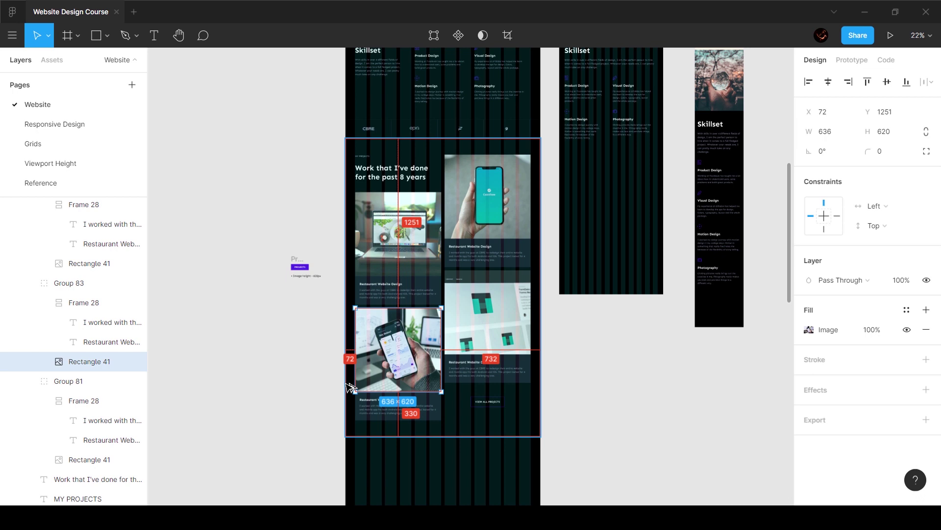
pyautogui.click(704, 391)
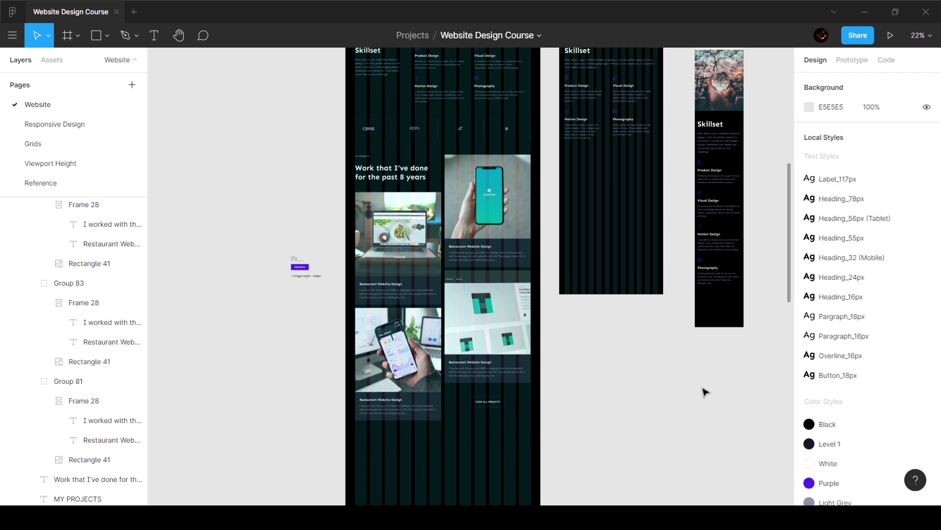
pyautogui.click(449, 309)
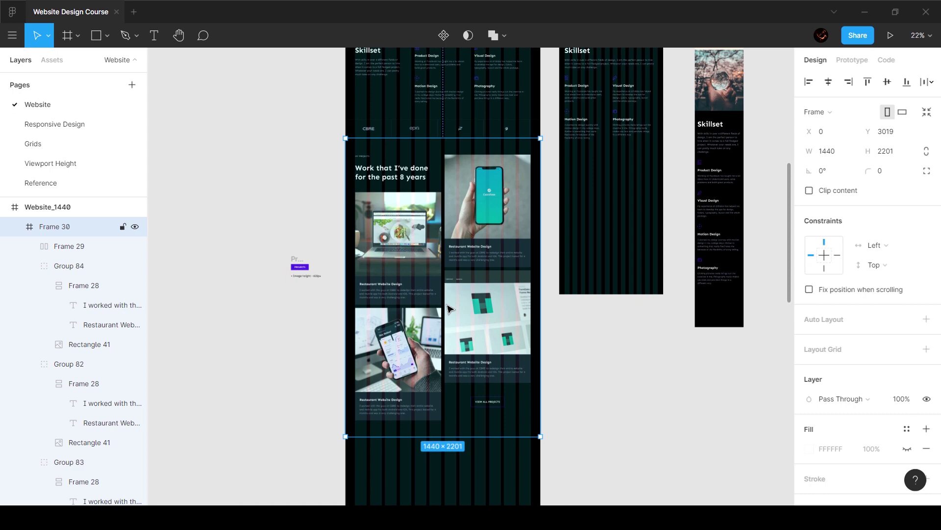
# Step: Duplicate the 1440 × 600 Philosophy & values section below the projects section
pyautogui.scroll(4, 449, 309)
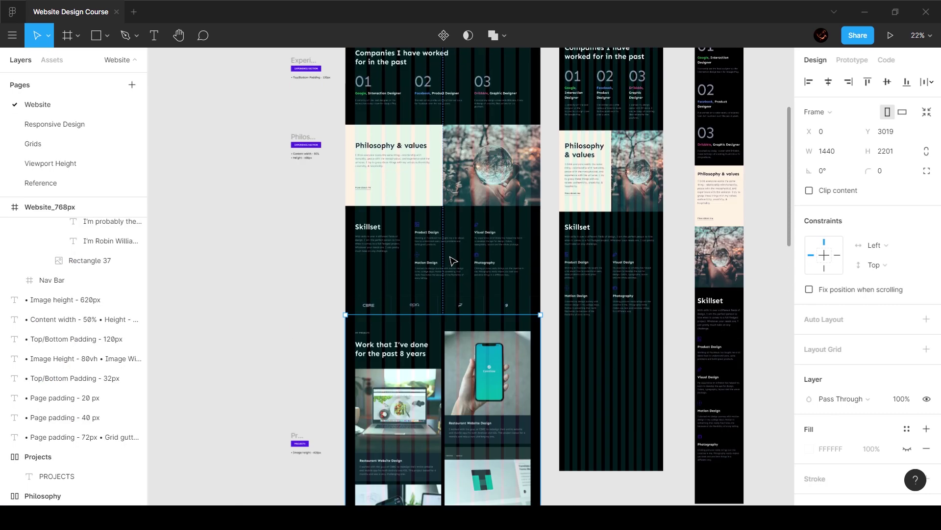
pyautogui.click(427, 205)
pyautogui.scroll(-3, 486, 130)
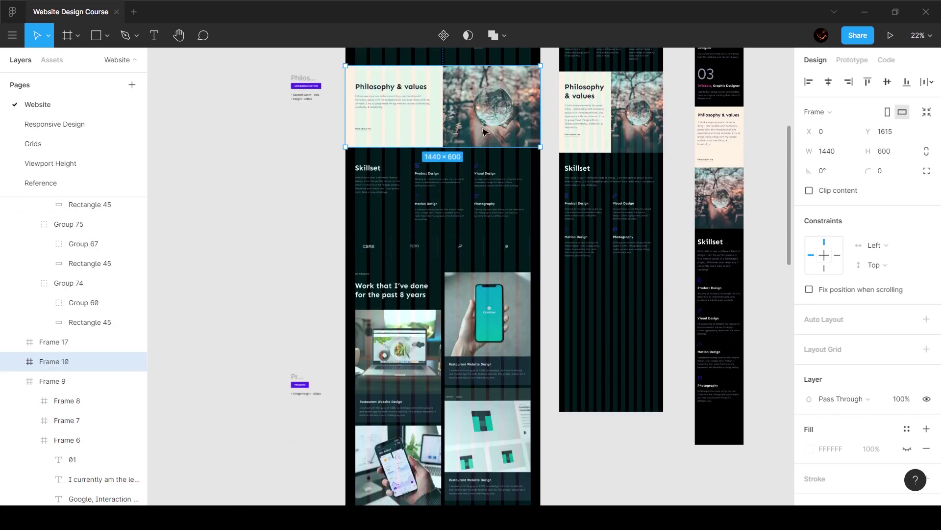
pyautogui.keyDown('ctrl'); pyautogui.scroll(-3, 488, 128); pyautogui.keyUp('ctrl')
pyautogui.moveTo(484, 79); pyautogui.dragTo(485, 381)
pyautogui.keyDown('ctrl'); pyautogui.scroll(5, 465, 298); pyautogui.keyUp('ctrl')
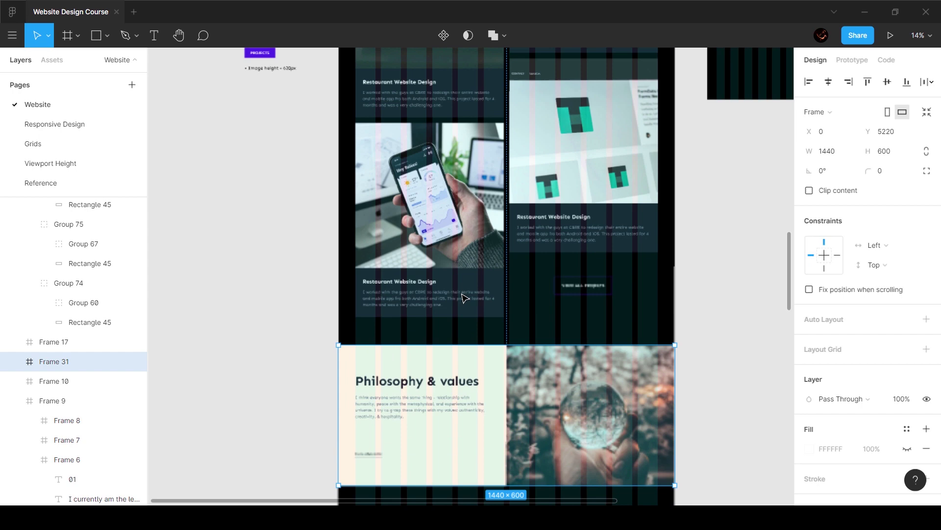
pyautogui.click(719, 376)
pyautogui.keyDown('ctrl'); pyautogui.scroll(5, 441, 386); pyautogui.keyUp('ctrl')
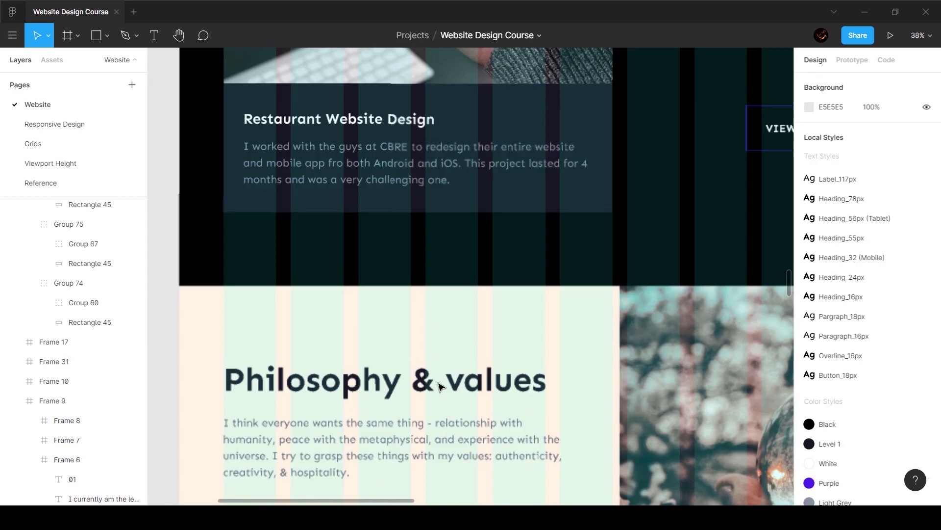
# Step: Retype the copied section's heading as Instagram
pyautogui.doubleClick(440, 386)
pyautogui.write('IN')
pyautogui.press('BackSpace')
pyautogui.write('nstagram')
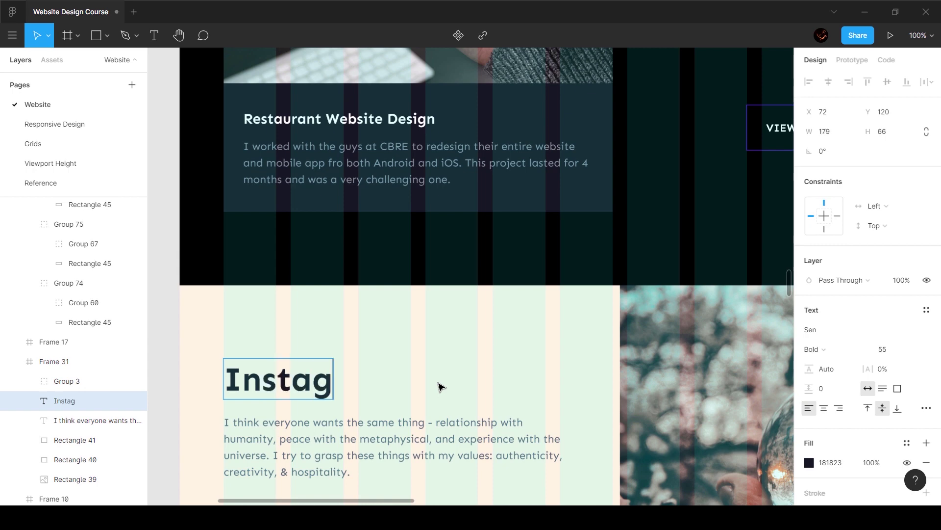
# Step: Replace the section's paragraph with the Reference page's Instagram text and apply the Pargraph_18px style
pyautogui.click(40, 182)
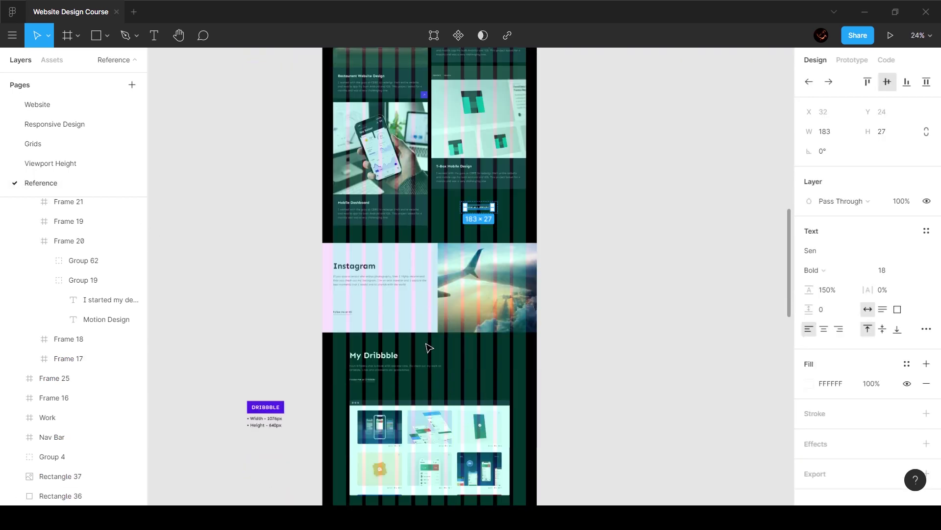
pyautogui.doubleClick(375, 285)
pyautogui.click(43, 104)
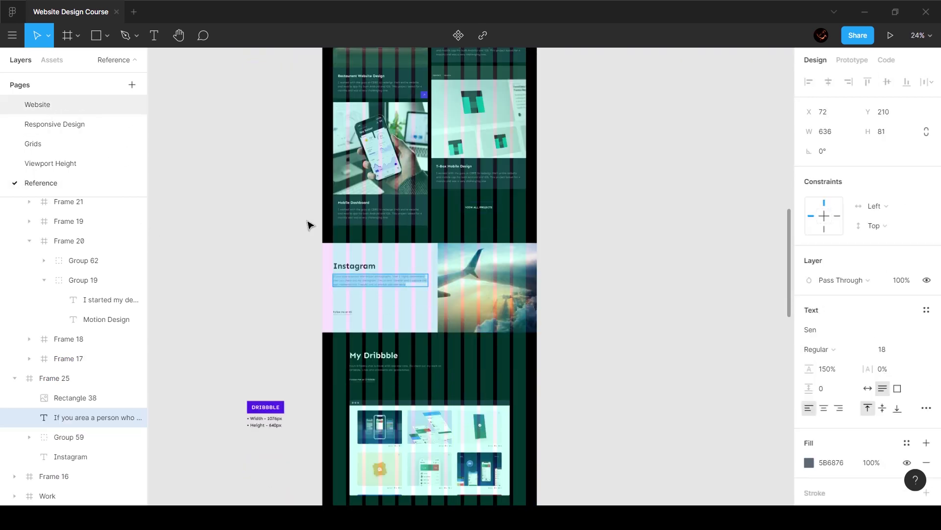
pyautogui.doubleClick(353, 428)
pyautogui.write("If you area a person who enjoys photography, then I highly recommend that you check out my Instagram. I'm an avid traveller and I capture the best moments that I would love to cherish with the world")
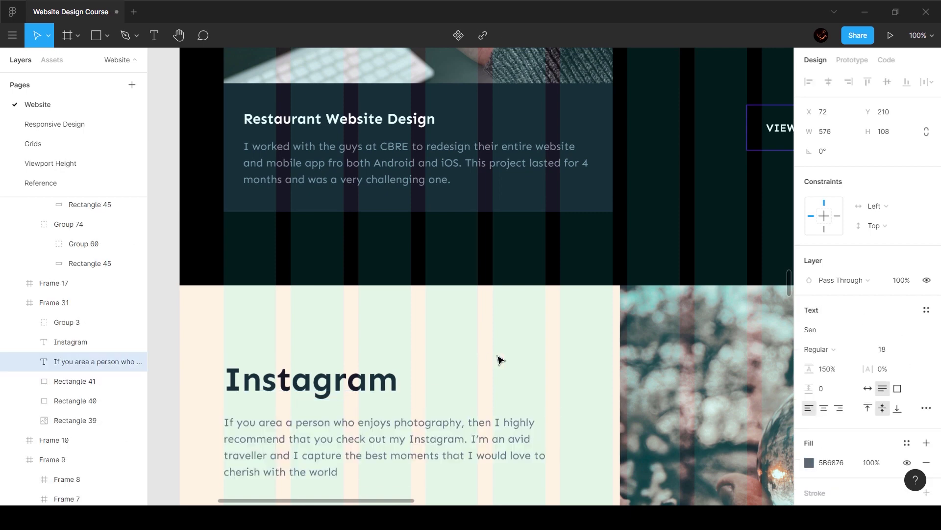
pyautogui.press('Escape')
pyautogui.click(926, 310)
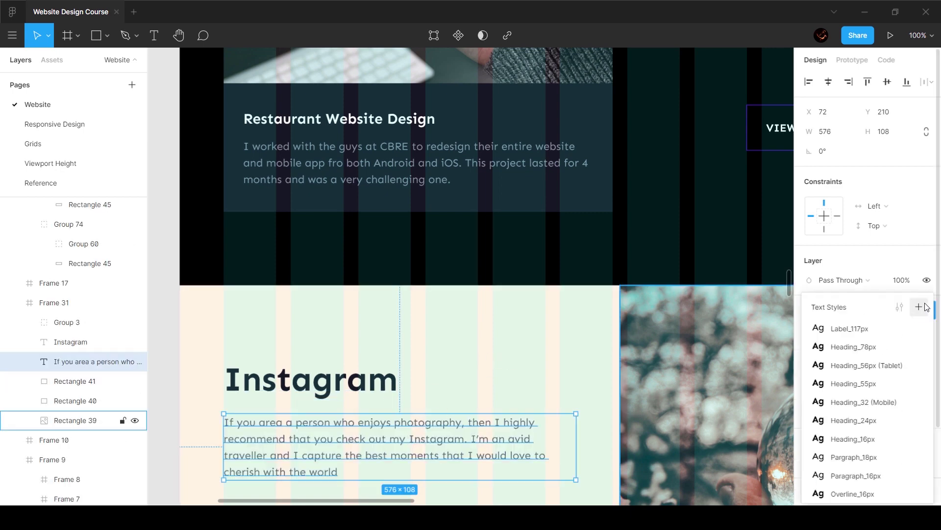
pyautogui.click(858, 455)
# Step: Change the 'More about me' link text to 'Follow me on IG'
pyautogui.scroll(-4, 493, 316)
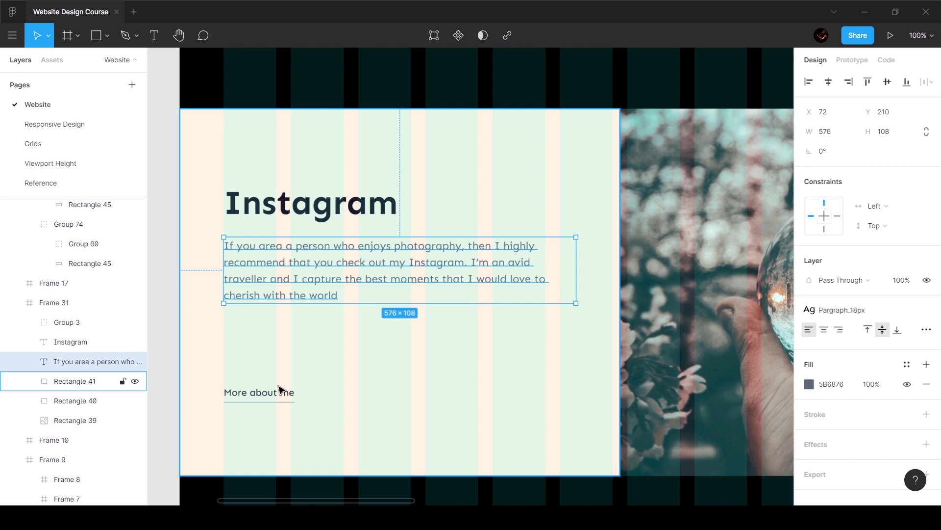
pyautogui.doubleClick(247, 394)
pyautogui.press('Return')
pyautogui.write('FOl')
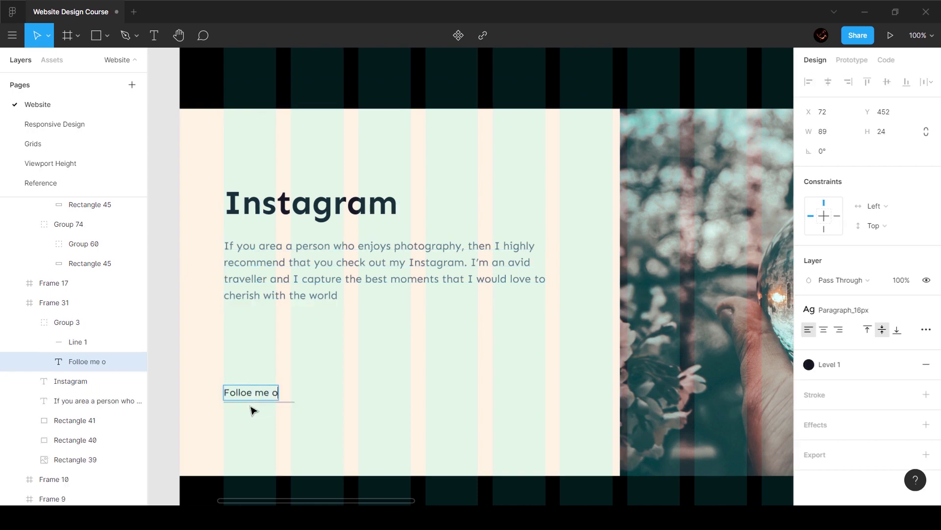
pyautogui.write('low me  on Instagram')
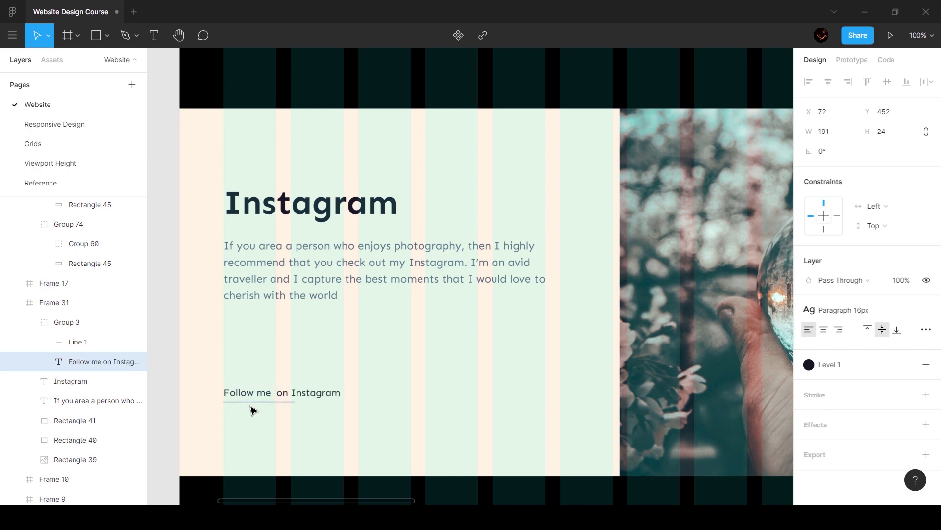
pyautogui.click(276, 392)
pyautogui.press('BackSpace')
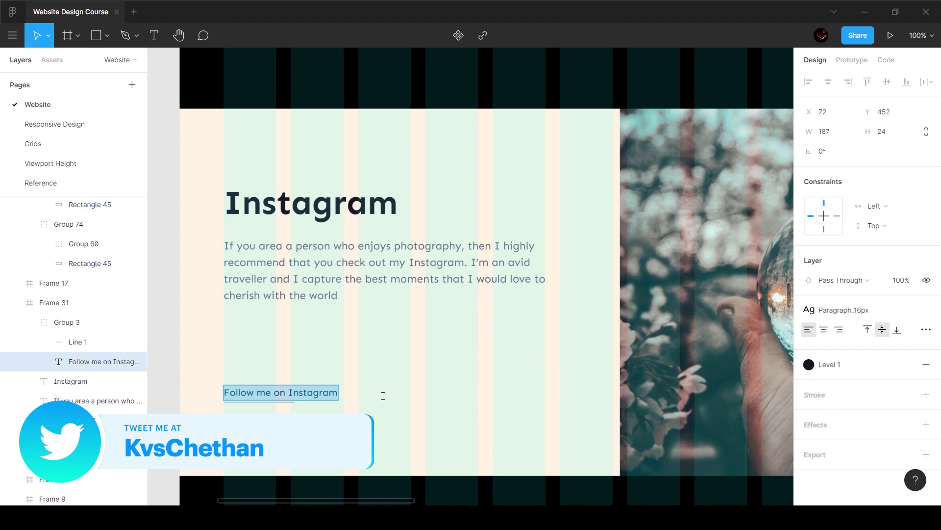
pyautogui.moveTo(289, 392); pyautogui.dragTo(449, 397)
pyautogui.write('I')
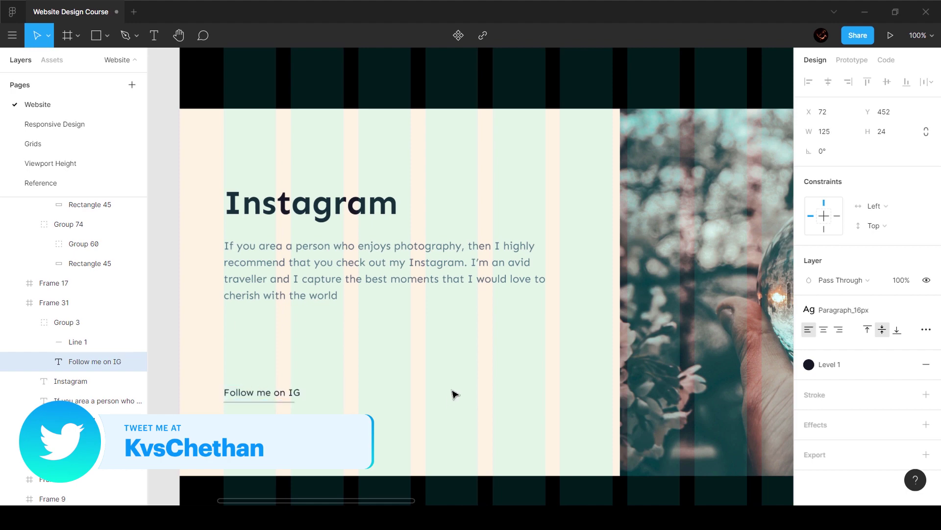
# Step: Resize the link's underline to end under 'IG', at 116 px wide
pyautogui.scroll(5, 286, 409)
pyautogui.click(336, 379)
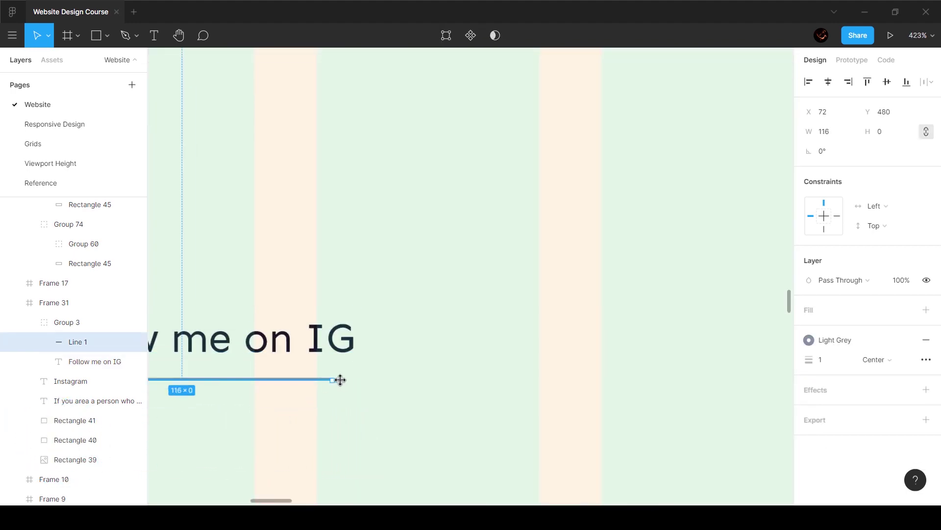
pyautogui.moveTo(340, 380); pyautogui.dragTo(359, 380)
pyautogui.scroll(-10, 424, 328)
# Step: Detach Peach Accent from the left panel and fill it with the Reference colour FBE4FF
pyautogui.click(240, 352)
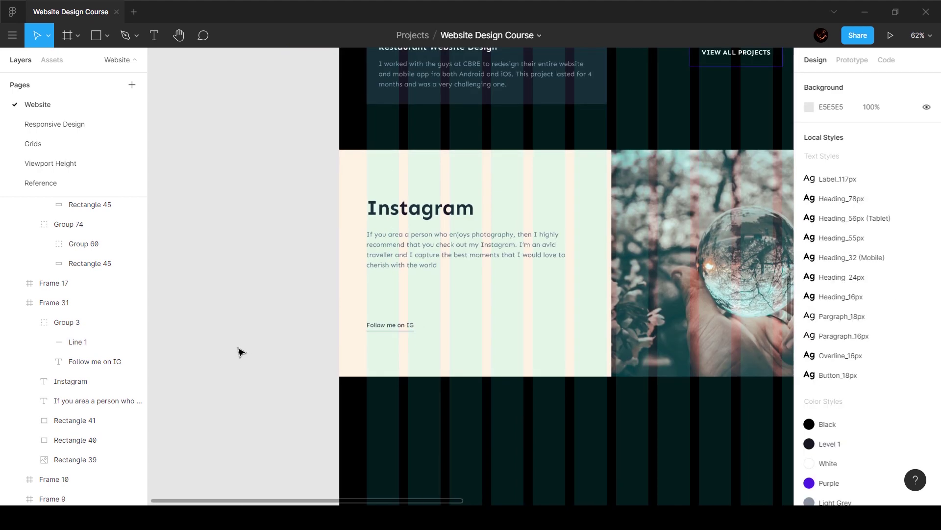
pyautogui.click(525, 289)
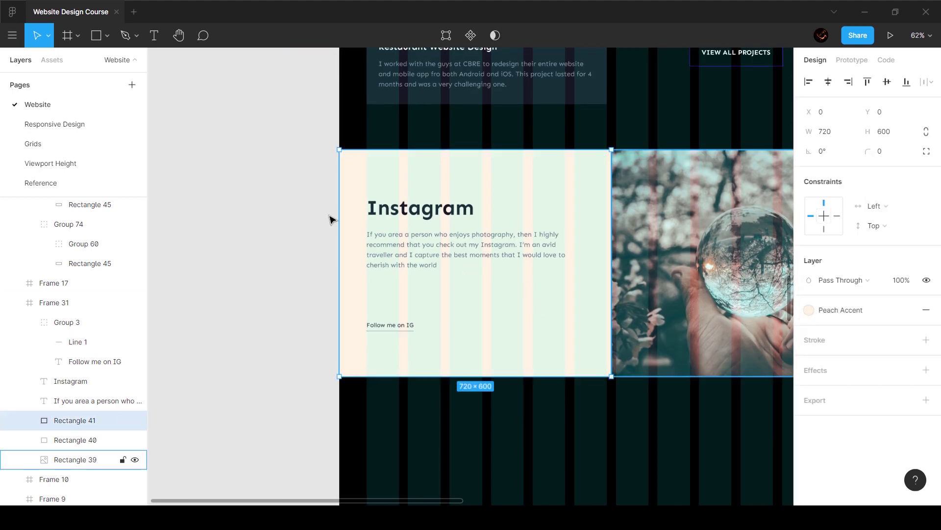
pyautogui.click(87, 185)
pyautogui.click(539, 312)
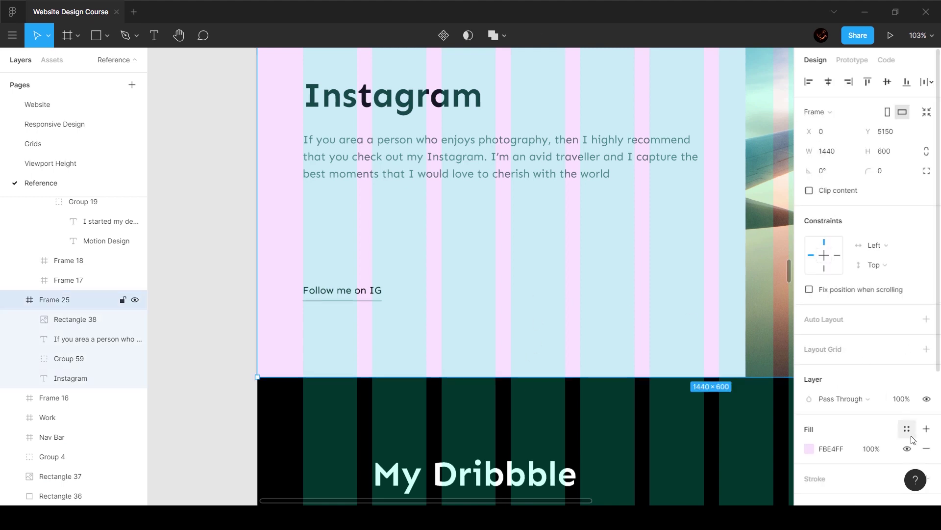
pyautogui.click(831, 449)
pyautogui.hotkey('ctrl', 'c')
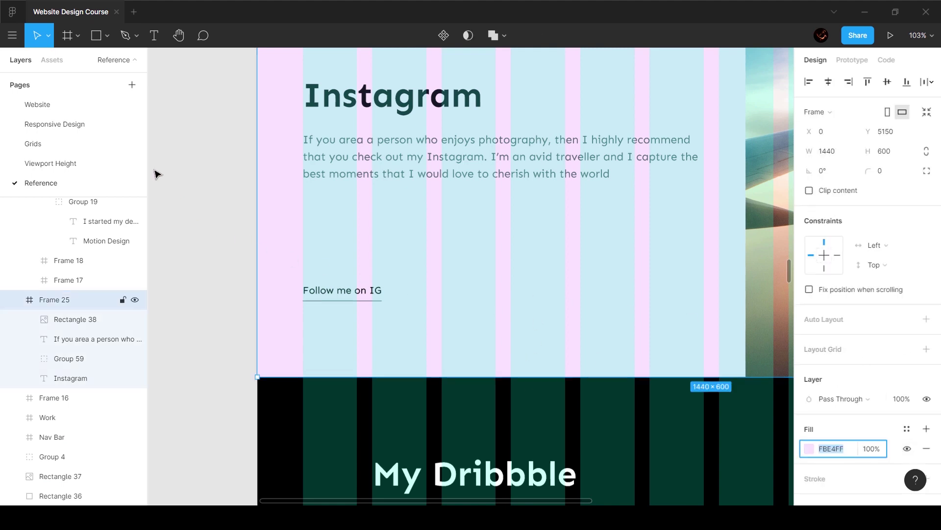
pyautogui.click(78, 106)
pyautogui.click(907, 309)
pyautogui.click(840, 330)
pyautogui.hotkey('ctrl', 'v')
pyautogui.press('Return')
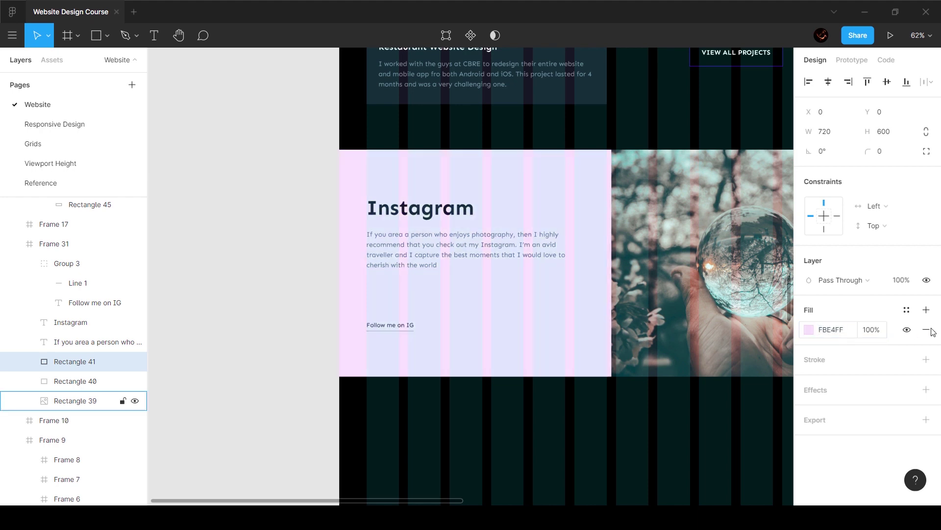
# Step: Save the FBE4FF fill as a new colour style named 'Violet Accent'
pyautogui.click(907, 309)
pyautogui.click(920, 334)
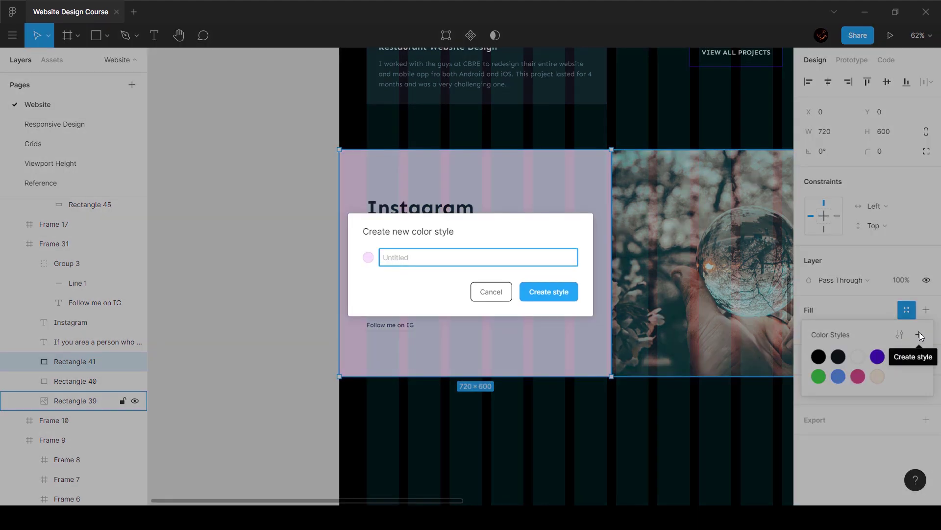
pyautogui.write('Violet Accent')
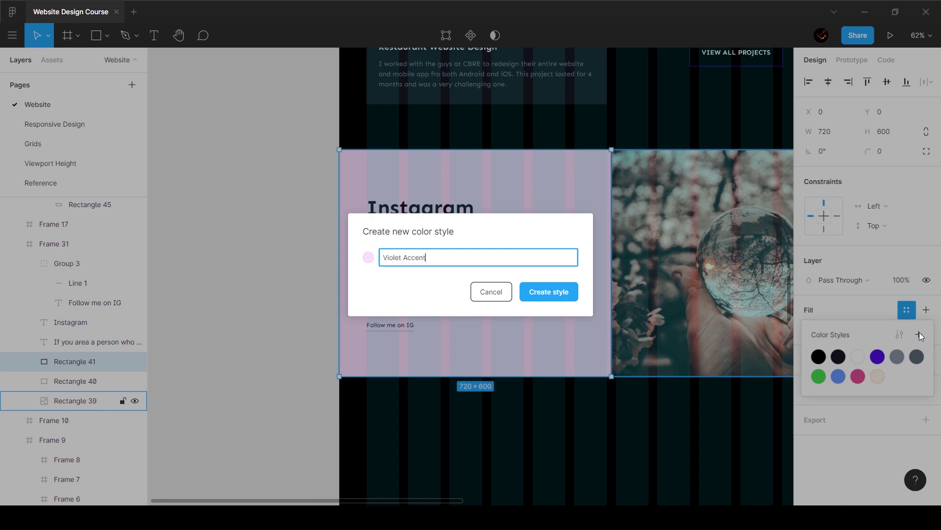
pyautogui.press('Return')
# Step: Copy the airplane image from the Reference page and select the section's photo panel
pyautogui.click(76, 185)
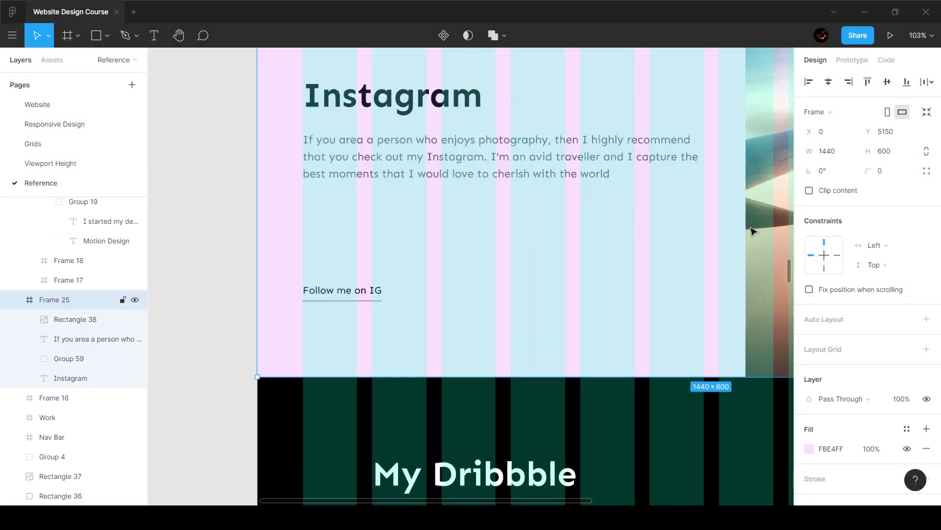
pyautogui.click(775, 222)
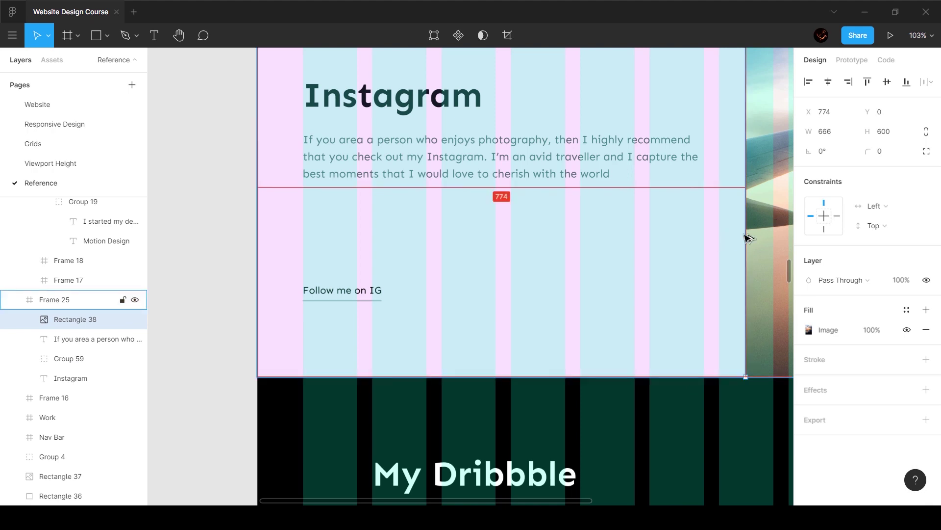
pyautogui.press('alt')
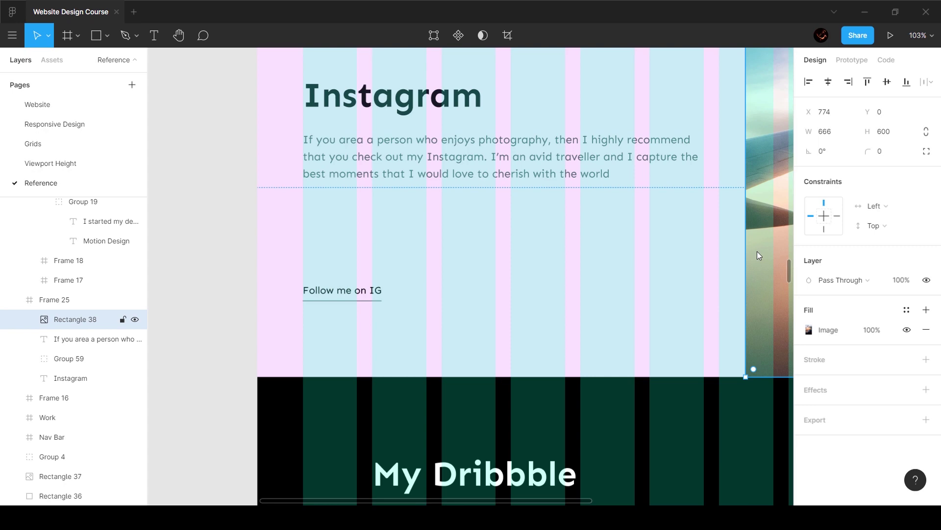
pyautogui.click(39, 105)
pyautogui.click(669, 238)
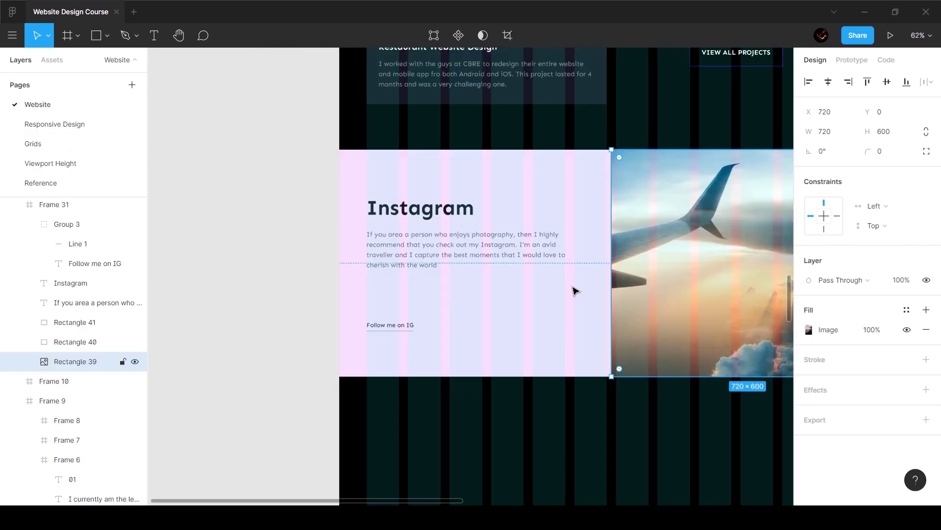
pyautogui.click(275, 274)
pyautogui.scroll(-5, 275, 273)
pyautogui.click(630, 249)
pyautogui.click(699, 261)
pyautogui.scroll(3, 530, 272)
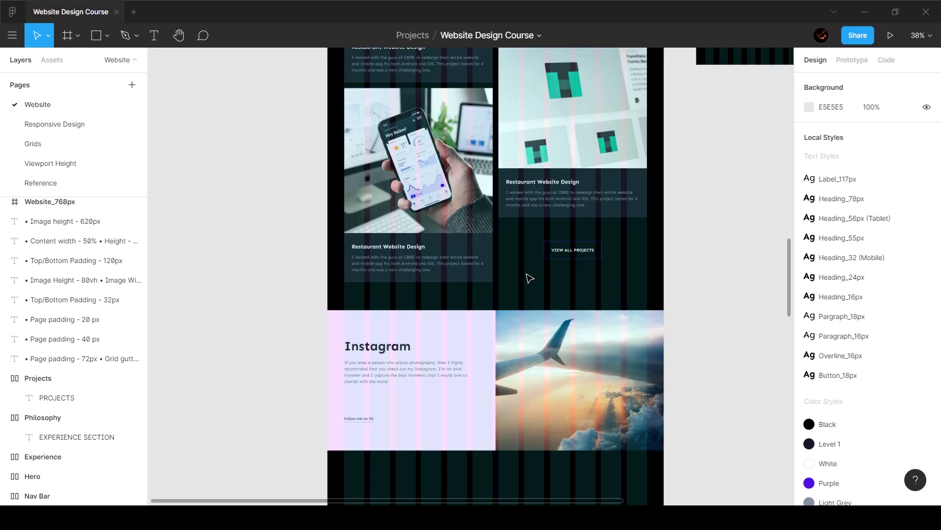
pyautogui.scroll(-6, 529, 279)
pyautogui.scroll(6, 529, 278)
pyautogui.scroll(20, 475, 183)
pyautogui.scroll(-20, 476, 186)
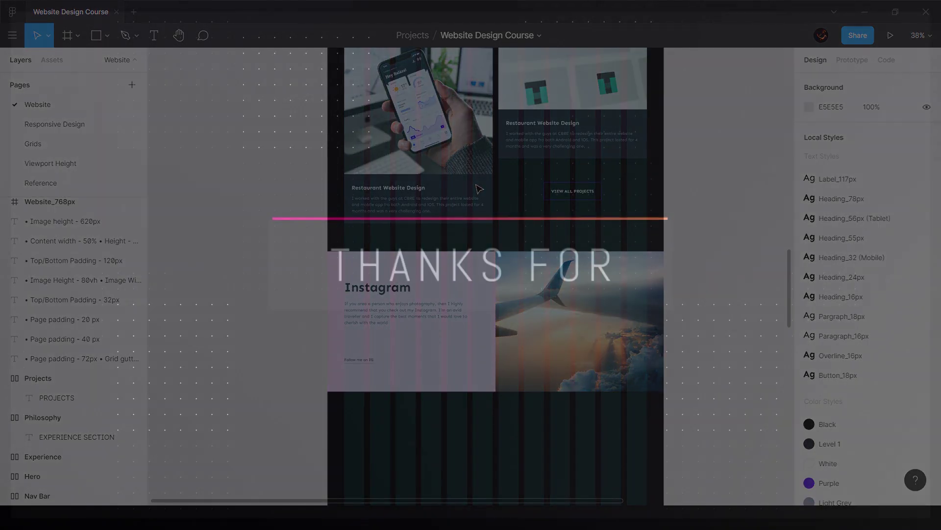